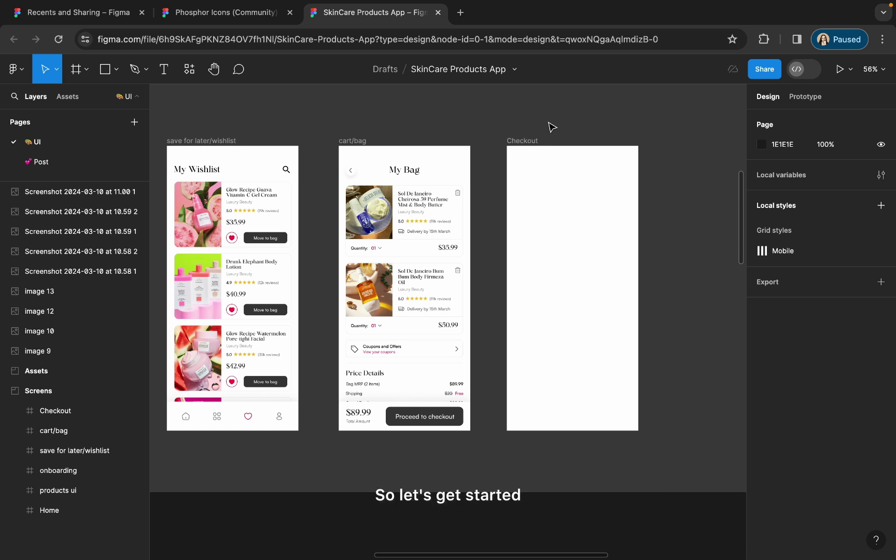
# - Show the column layout grids on the frames
pyautogui.hscroll(3, 560, 184)
pyautogui.scroll(-1, 560, 185)
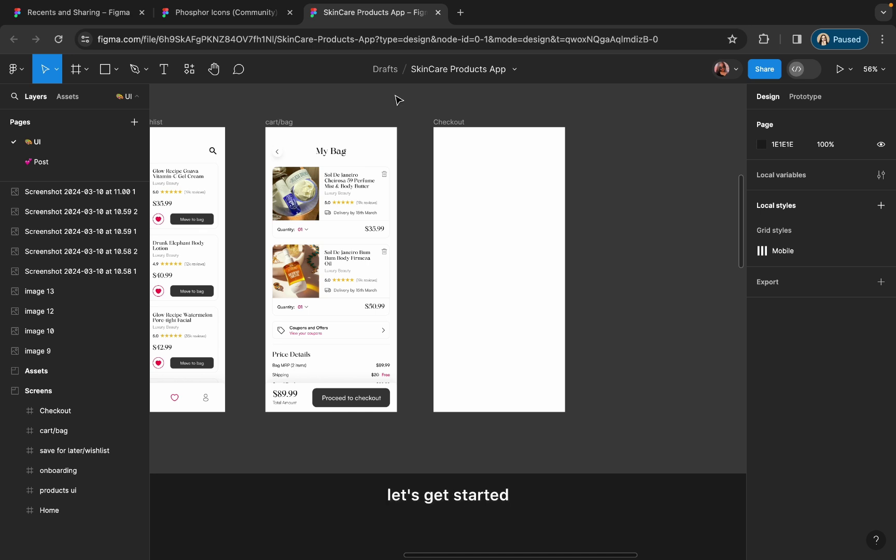
pyautogui.click(435, 118)
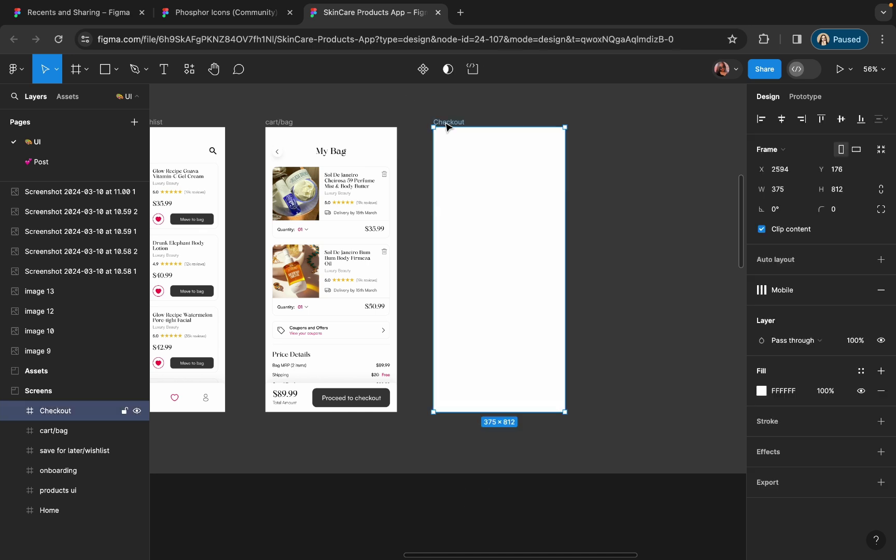
pyautogui.hscroll(5, 444, 129)
pyautogui.click(505, 127)
pyautogui.hscroll(-3, 505, 127)
pyautogui.scroll(-1, 505, 128)
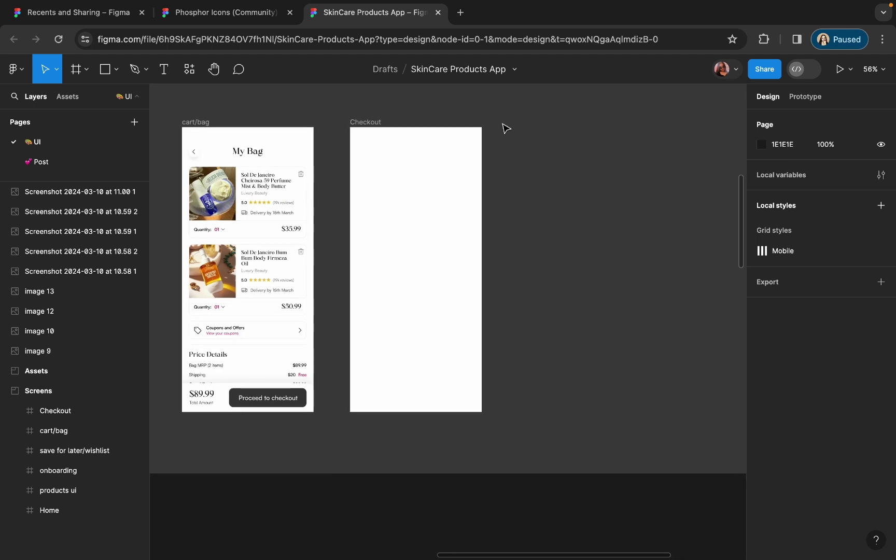
pyautogui.keyDown('ctrl'); pyautogui.scroll(3, 337, 97); pyautogui.keyUp('ctrl')
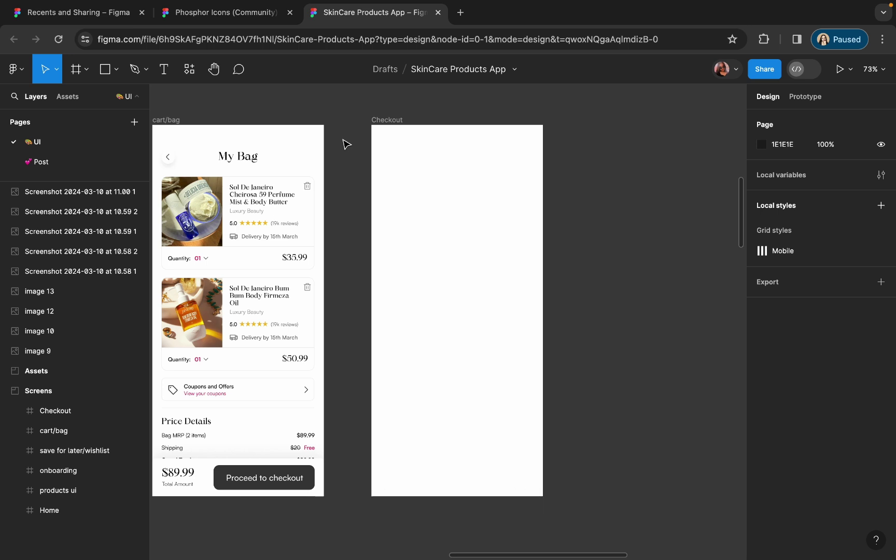
pyautogui.click(405, 162)
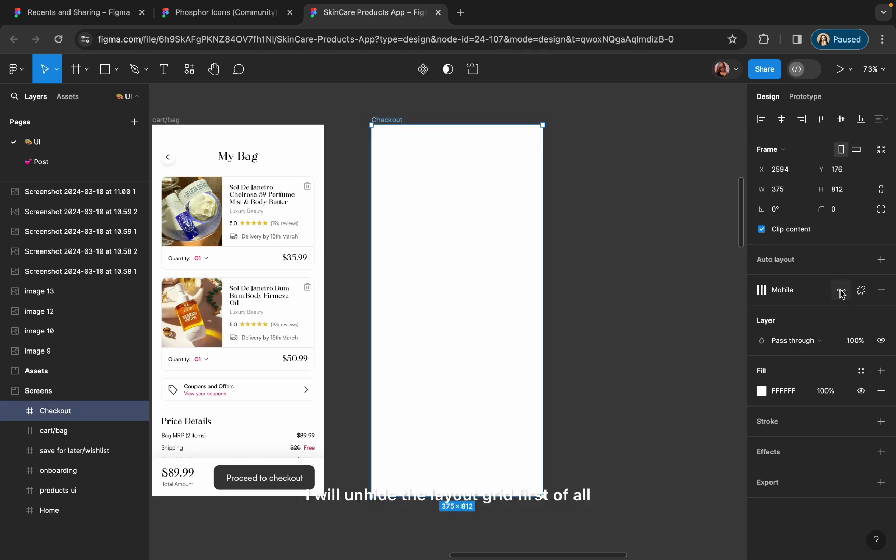
pyautogui.click(841, 292)
pyautogui.click(594, 153)
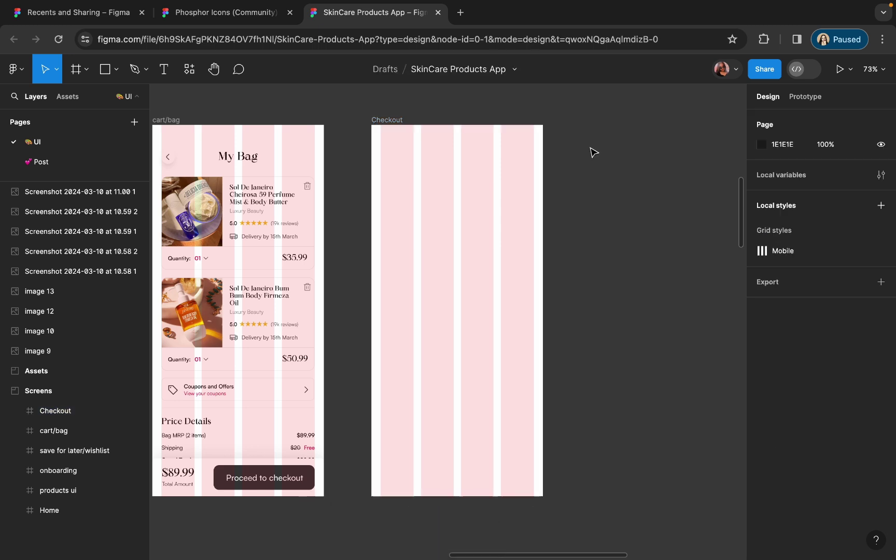
# - Copy the My Bag back-arrow header into the Checkout frame and retitle it 'Add New Address'
pyautogui.scroll(5, 420, 146)
pyautogui.scroll(-5, 402, 144)
pyautogui.hscroll(-2, 402, 145)
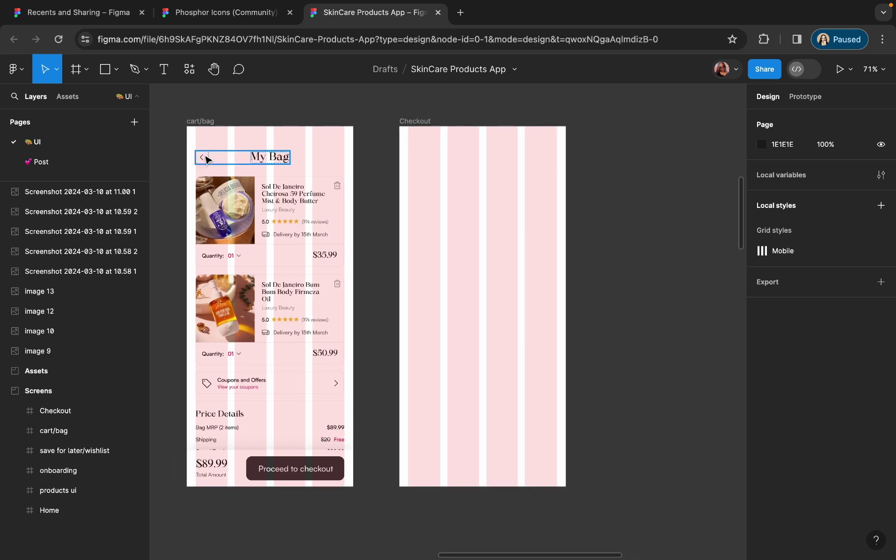
pyautogui.moveTo(206, 159); pyautogui.dragTo(480, 148)
pyautogui.scroll(5, 480, 147)
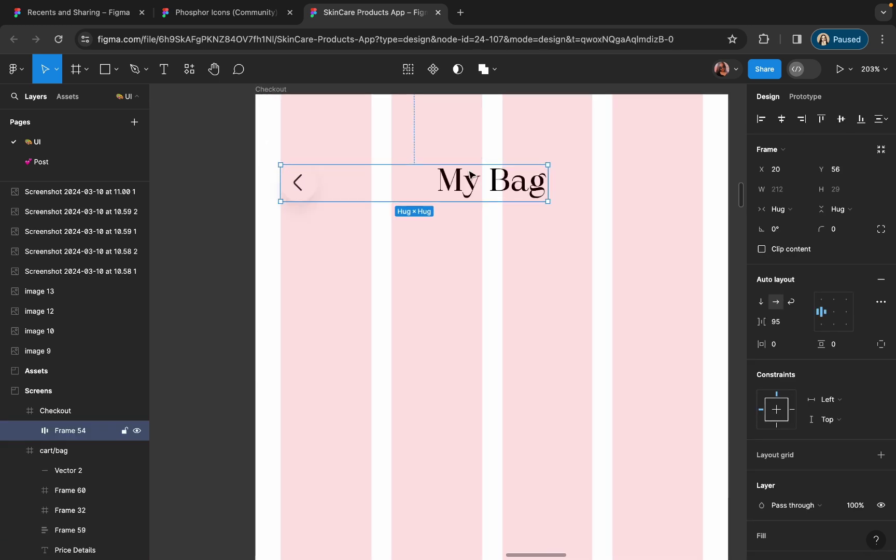
pyautogui.doubleClick(471, 175)
pyautogui.write('Addr')
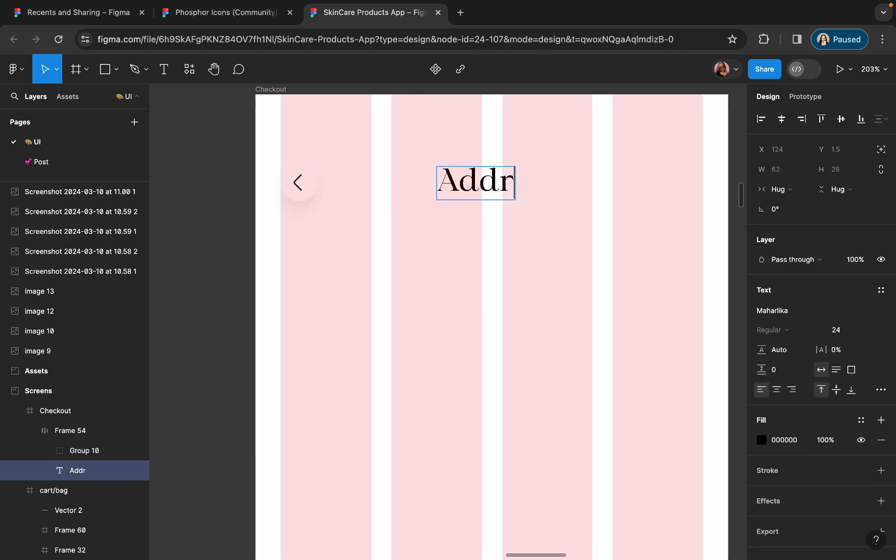
pyautogui.write('E')
pyautogui.press('BackSpace')
pyautogui.press('BackSpace')
pyautogui.write('ress')
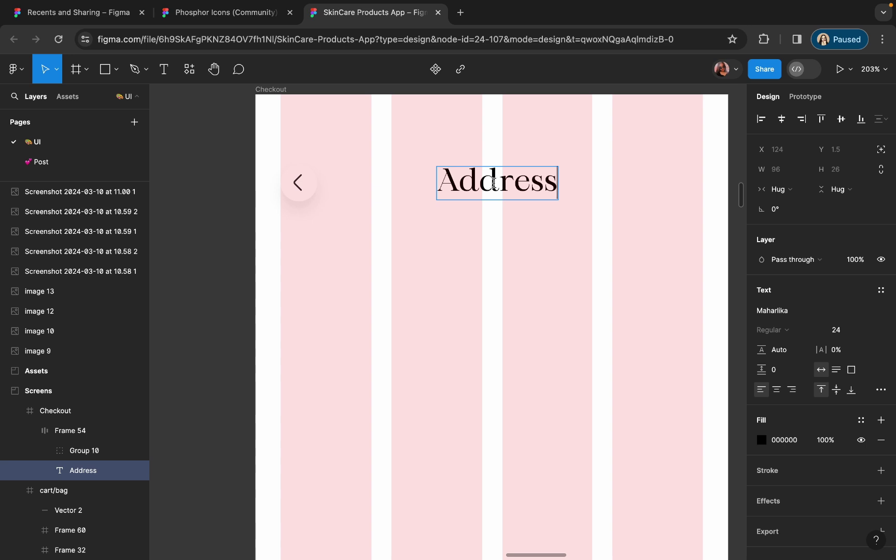
pyautogui.click(495, 182)
pyautogui.write('New Add')
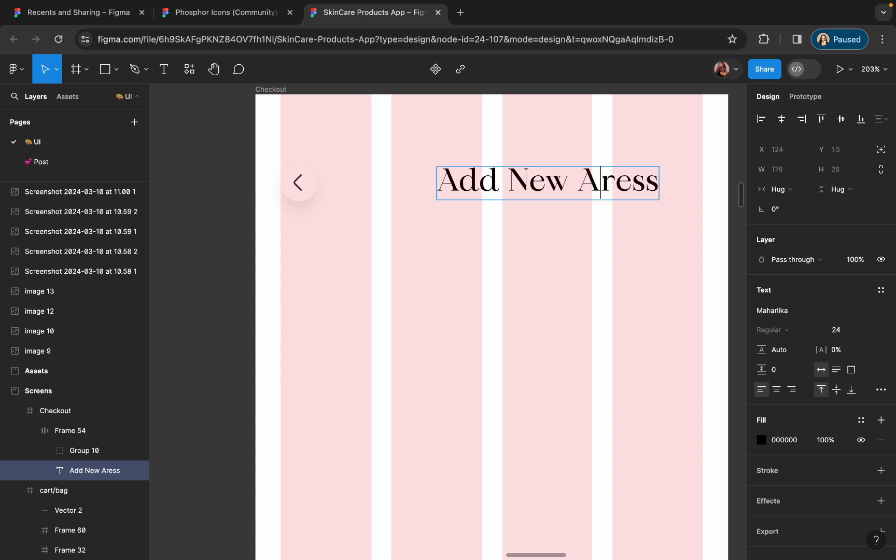
pyautogui.press('Escape')
pyautogui.press('Escape')
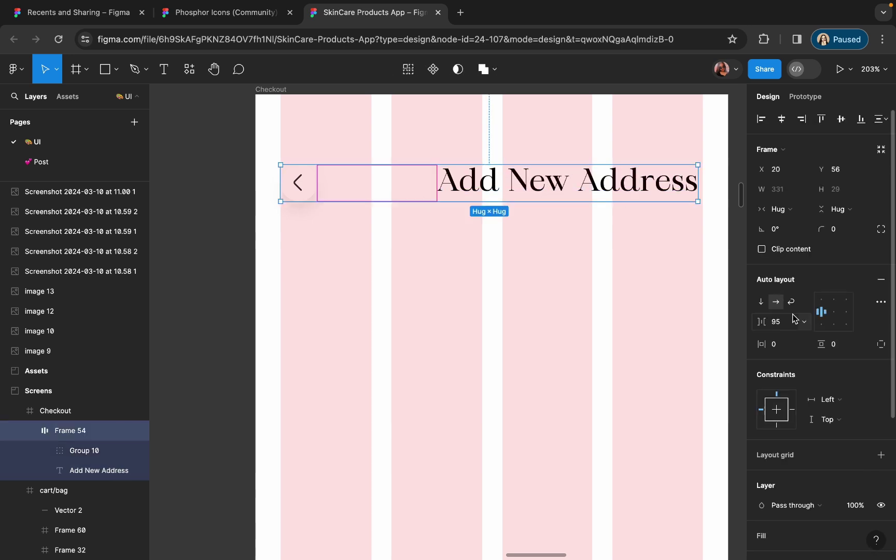
# - Set header spacing to auto, remove its auto layout, and place the title beside the back arrow
pyautogui.click(805, 324)
pyautogui.click(782, 337)
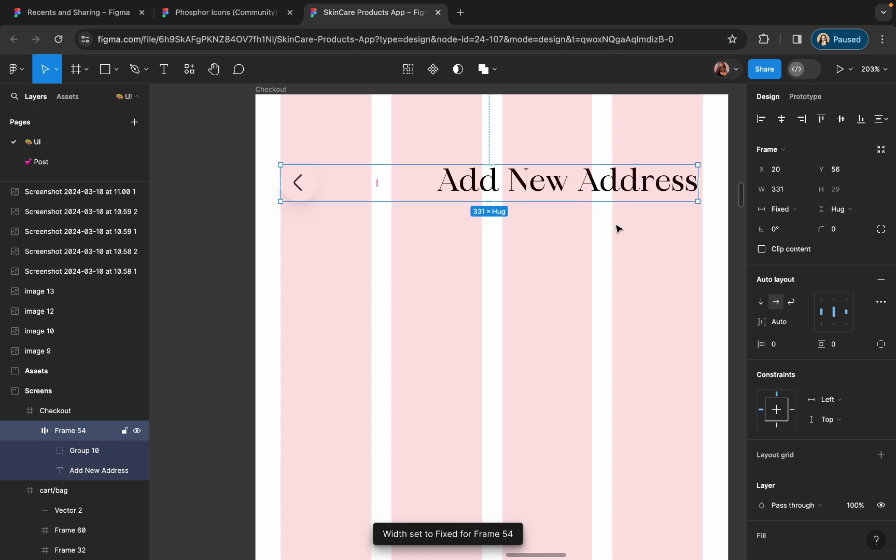
pyautogui.click(881, 280)
pyautogui.click(594, 194)
pyautogui.moveTo(594, 193)
pyautogui.mouseDown()
pyautogui.moveTo(565, 187)
pyautogui.moveTo(549, 274)
pyautogui.moveTo(550, 202)
pyautogui.moveTo(563, 194)
pyautogui.moveTo(584, 216)
pyautogui.moveTo(570, 186)
pyautogui.moveTo(588, 185)
pyautogui.mouseUp()
pyautogui.hotkey('alt', 'h')
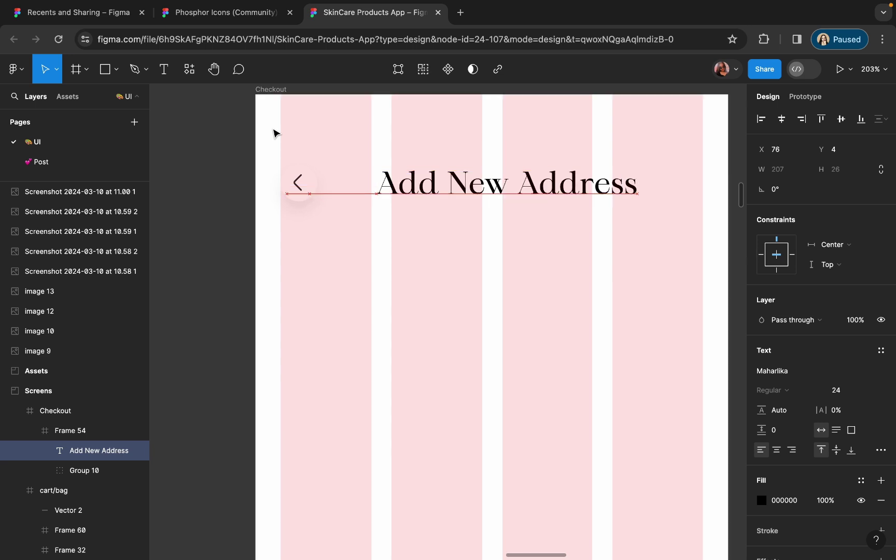
pyautogui.moveTo(406, 196); pyautogui.dragTo(366, 200)
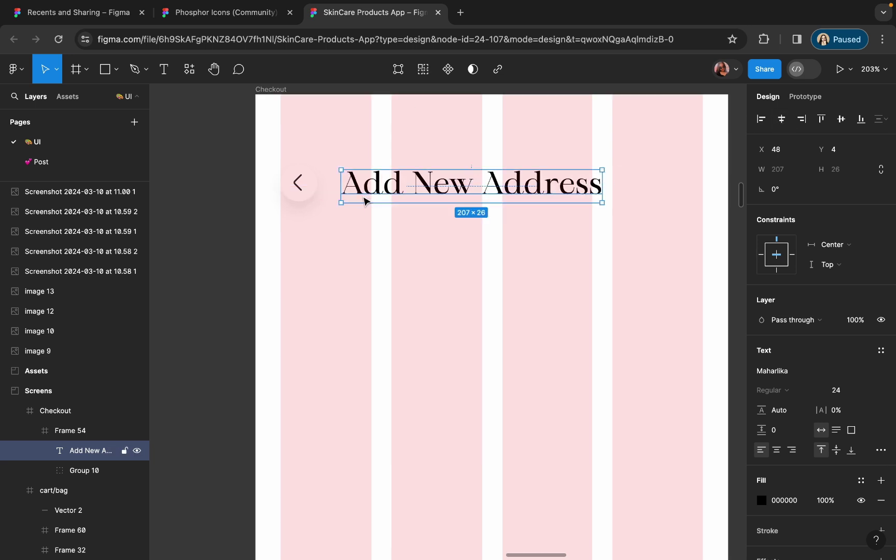
pyautogui.click(376, 248)
# - Change the title wording to 'Add Your Address'
pyautogui.scroll(-5, 386, 296)
pyautogui.click(424, 245)
pyautogui.scroll(5, 424, 246)
pyautogui.doubleClick(424, 246)
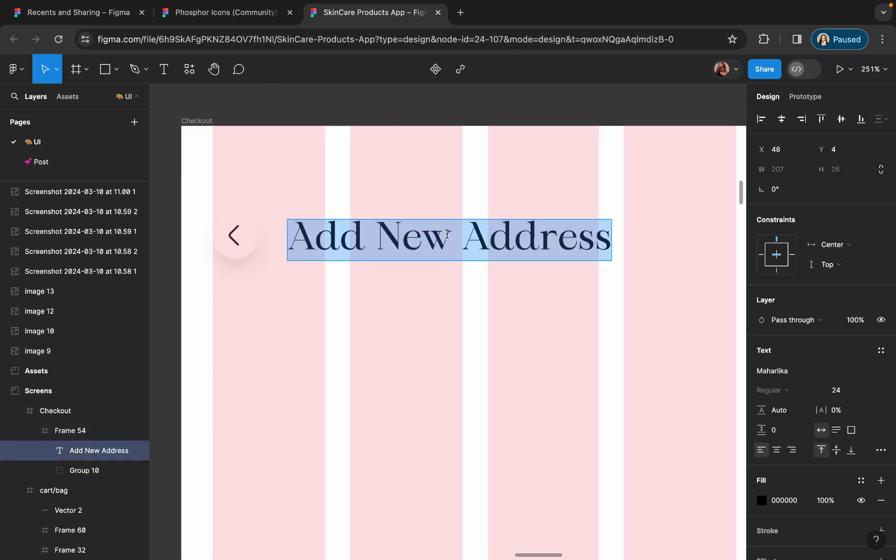
pyautogui.doubleClick(424, 245)
pyautogui.write('Your')
pyautogui.click(416, 304)
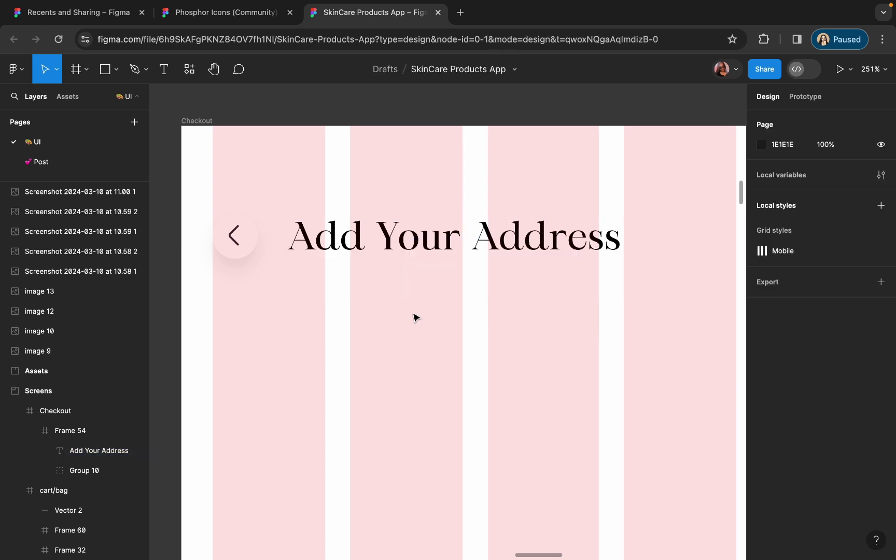
pyautogui.scroll(-5, 416, 304)
pyautogui.scroll(1, 414, 305)
# - Copy a product name into Checkout as an 'Address Details' heading aligned to the left margin
pyautogui.scroll(-3, 366, 244)
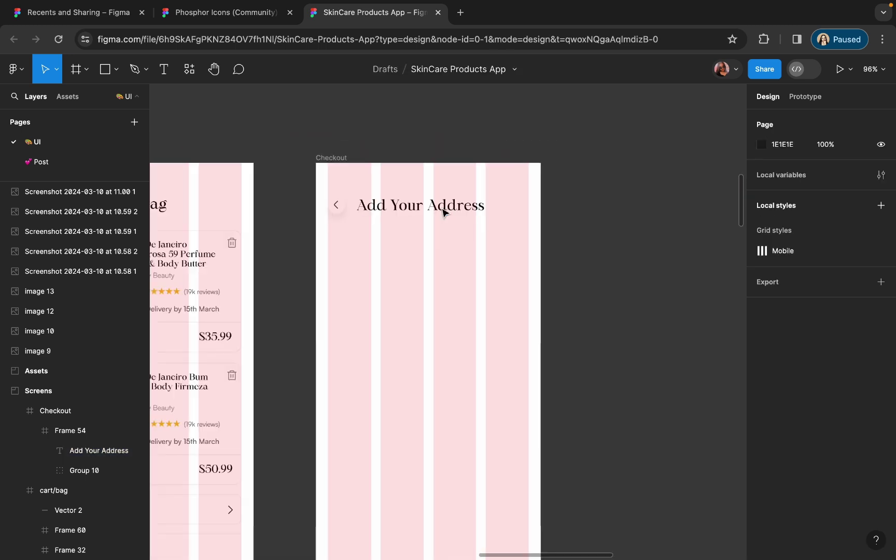
pyautogui.hscroll(-3, 444, 208)
pyautogui.click(242, 254)
pyautogui.keyDown('alt'); pyautogui.moveTo(242, 254); pyautogui.dragTo(452, 266); pyautogui.keyUp('alt')
pyautogui.scroll(3, 456, 269)
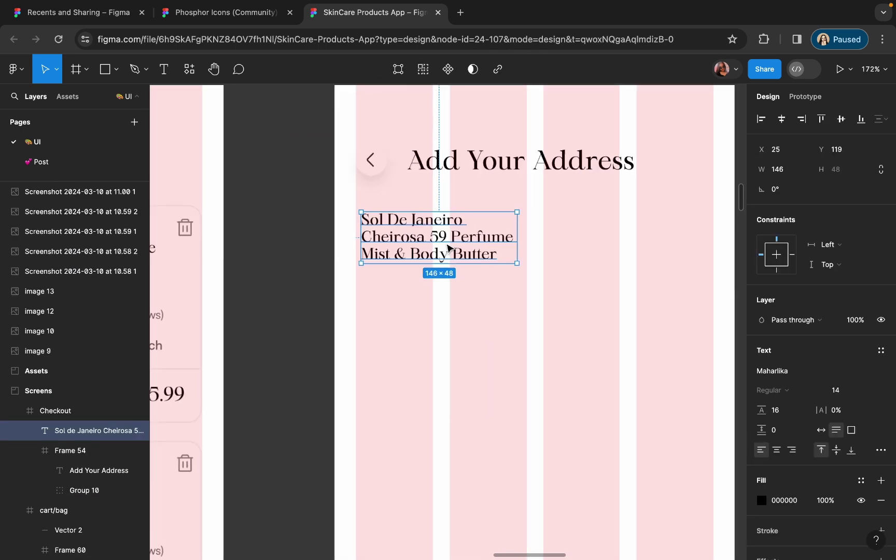
pyautogui.doubleClick(446, 243)
pyautogui.write('Address Details')
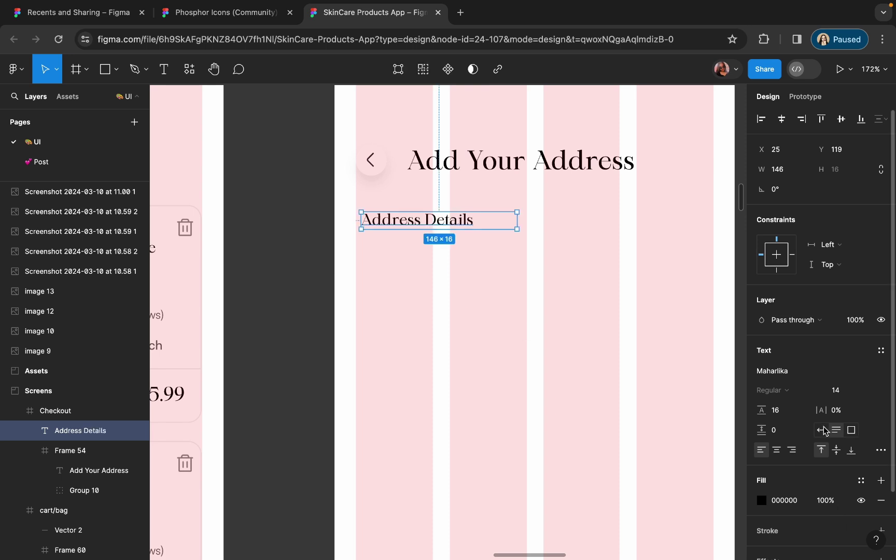
pyautogui.scroll(5, 410, 214)
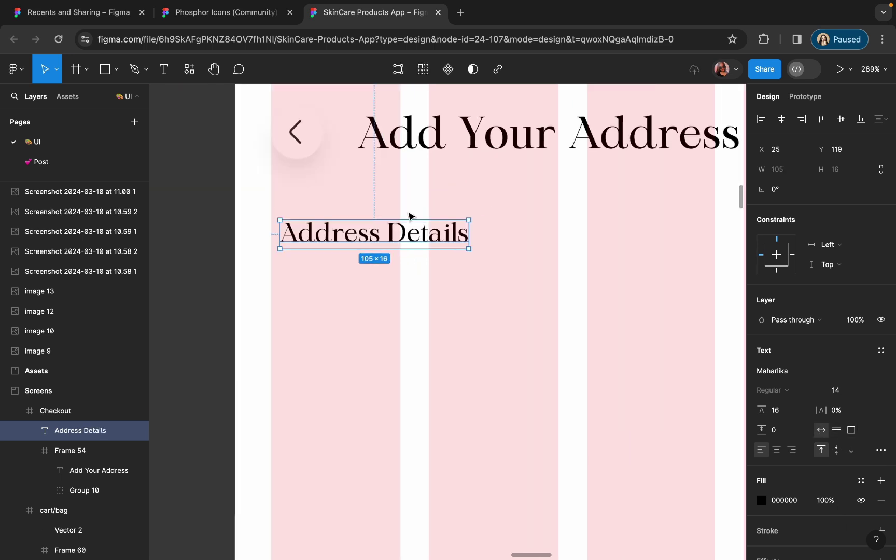
pyautogui.moveTo(394, 234); pyautogui.dragTo(380, 293)
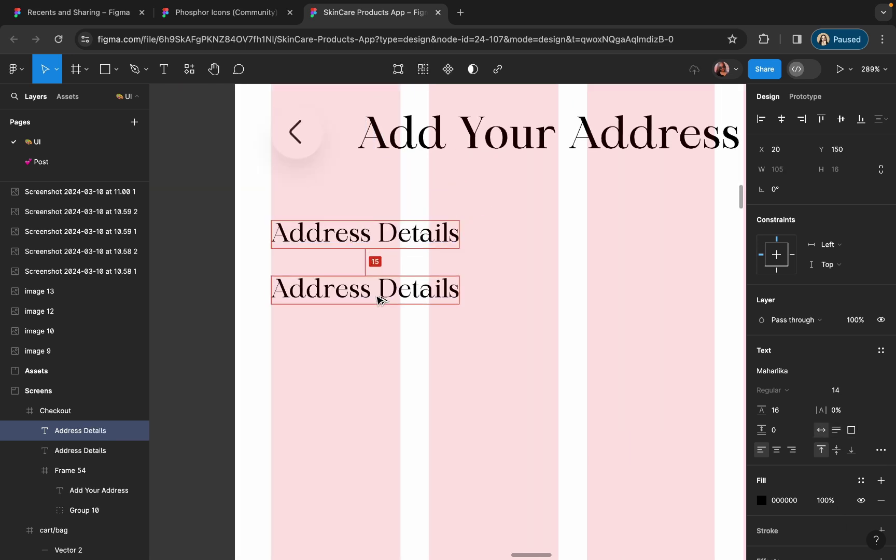
# - Add a duplicate below it reading 'House/Flat/Office No.'
pyautogui.doubleClick(380, 290)
pyautogui.write('Pi')
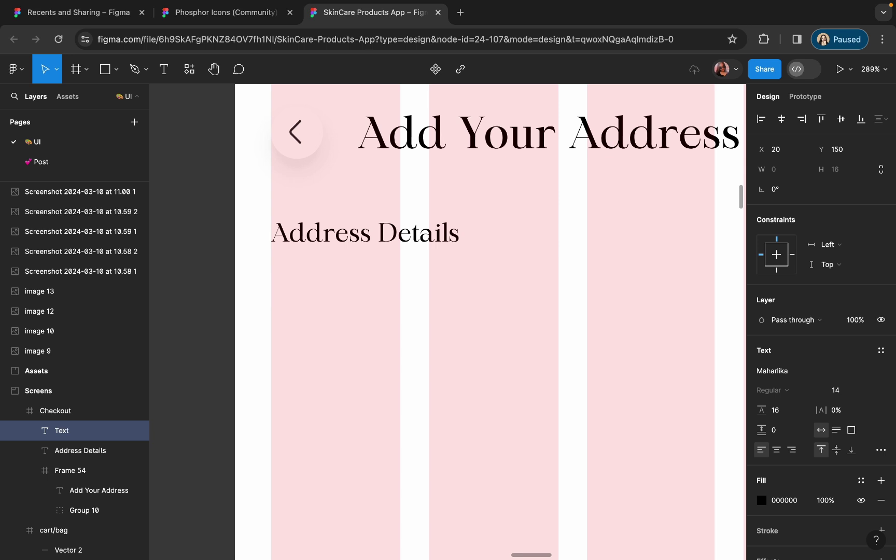
pyautogui.write('Hour')
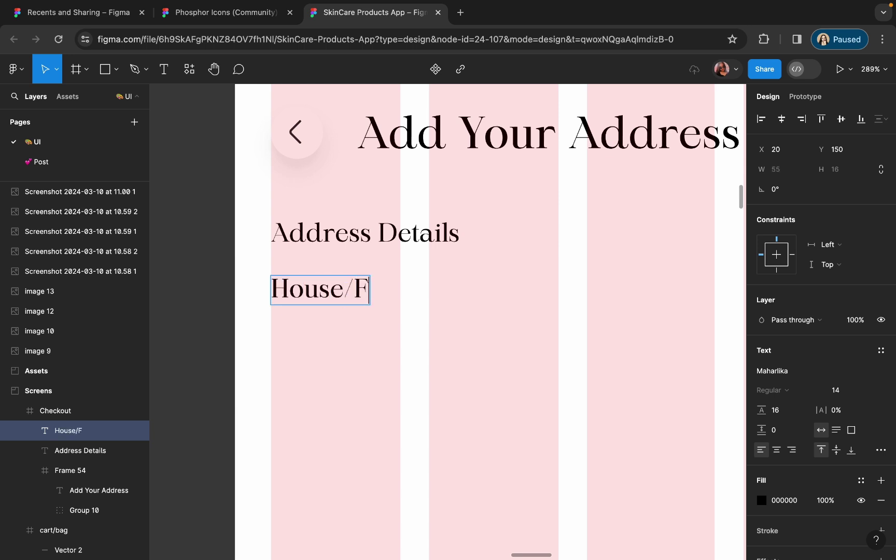
pyautogui.write('e/Flat/Office No.')
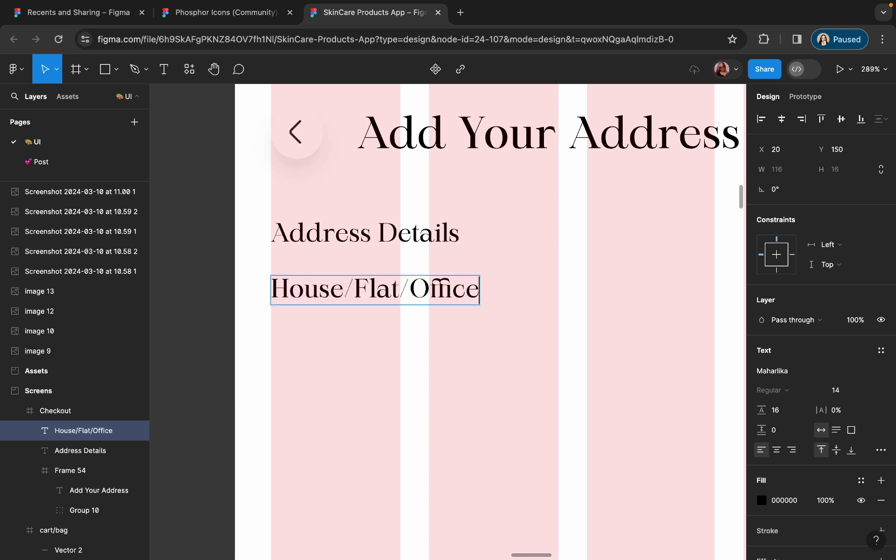
pyautogui.press('Escape')
pyautogui.scroll(-5, 607, 394)
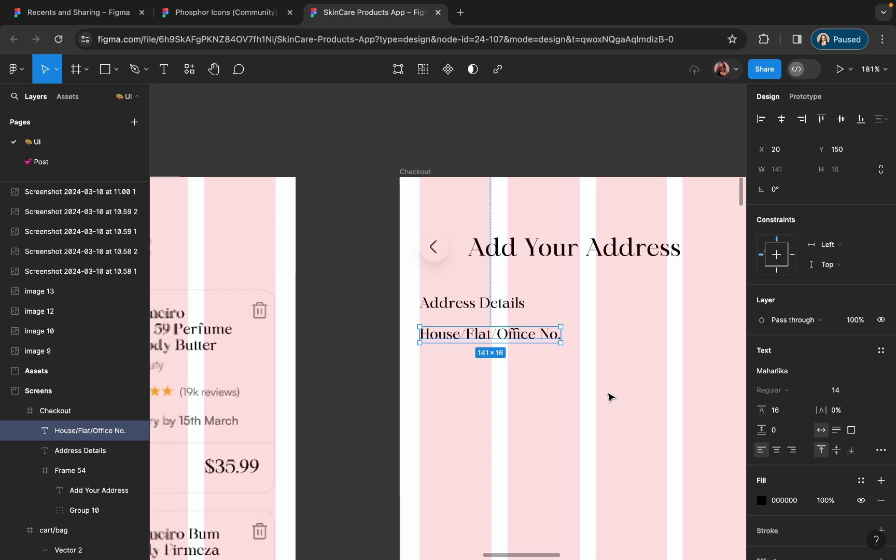
pyautogui.click(214, 394)
pyautogui.click(465, 341)
# - Style the House/Flat/Office No. label in Satoshi 12 with grey text
pyautogui.click(813, 372)
pyautogui.write('sat')
pyautogui.click(690, 322)
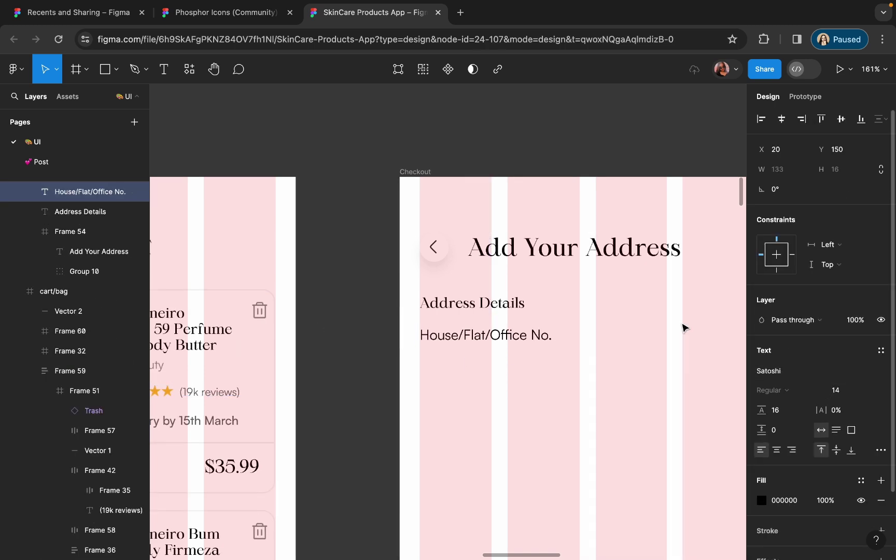
pyautogui.write('12')
pyautogui.press('Return')
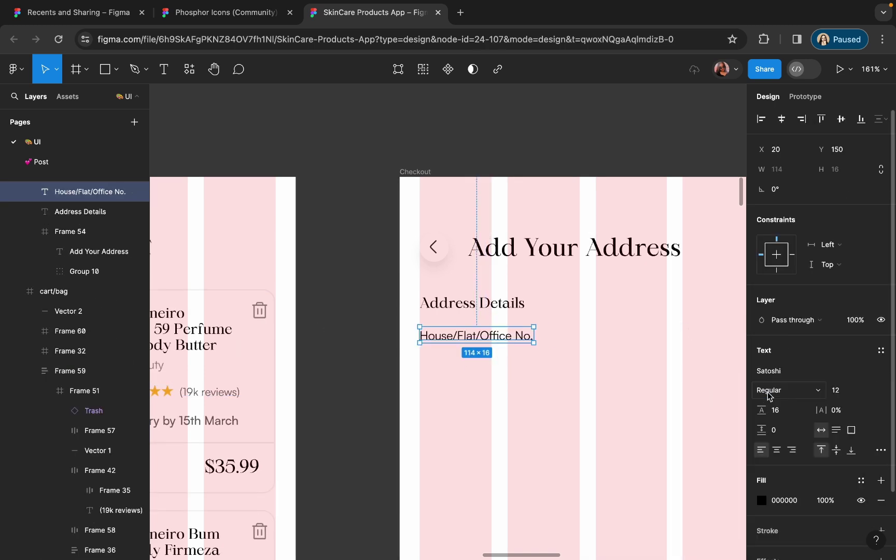
pyautogui.click(762, 500)
pyautogui.moveTo(654, 340); pyautogui.dragTo(582, 344)
# - Wrap the label in a left-aligned auto layout frame below Address Details, stretched to 335 wide
pyautogui.click(582, 344)
pyautogui.scroll(5, 539, 358)
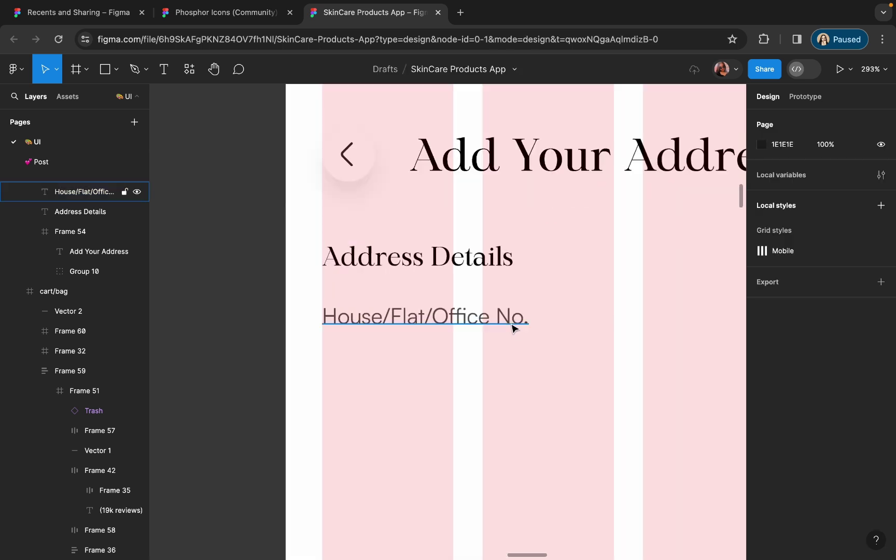
pyautogui.click(512, 328)
pyautogui.hotkey('shift', 'a')
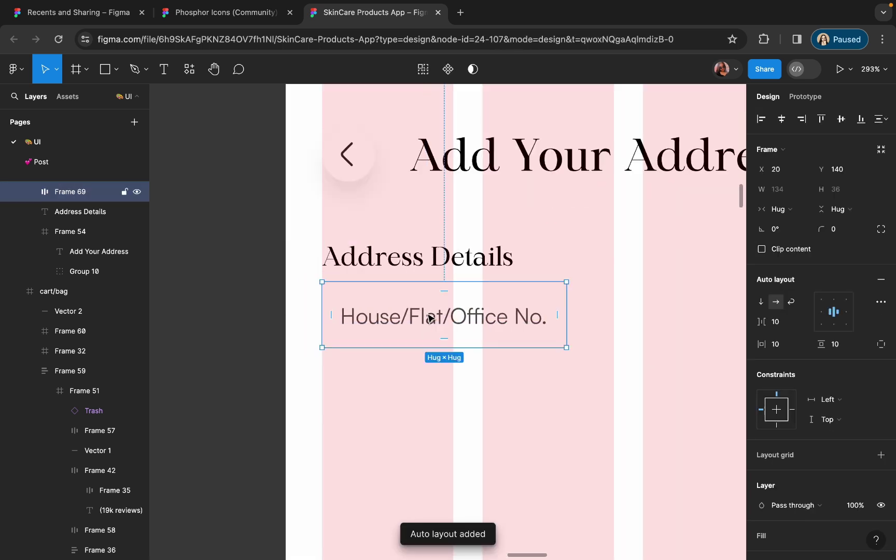
pyautogui.press('Down')
pyautogui.press('Down')
pyautogui.press('Down')
pyautogui.press('Down')
pyautogui.press('Down')
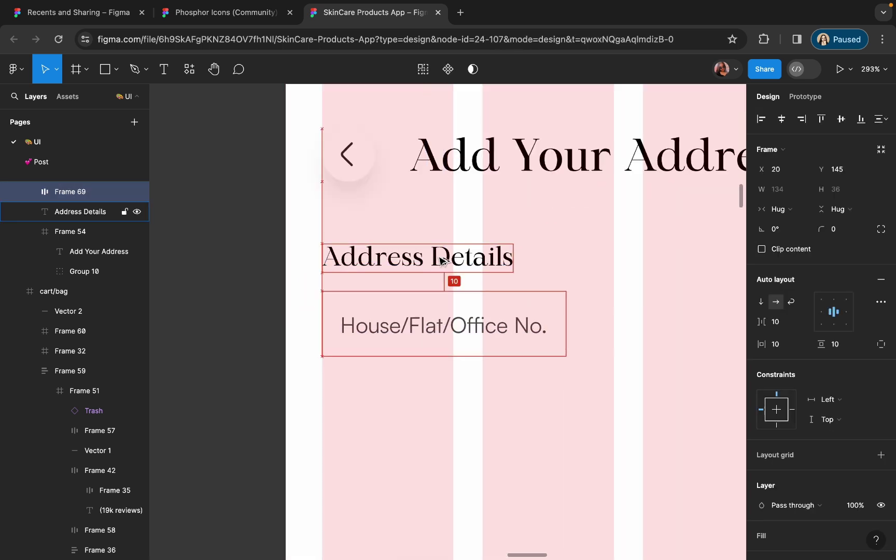
pyautogui.press('Down')
pyautogui.press('Down')
pyautogui.scroll(-3, 439, 259)
pyautogui.click(821, 311)
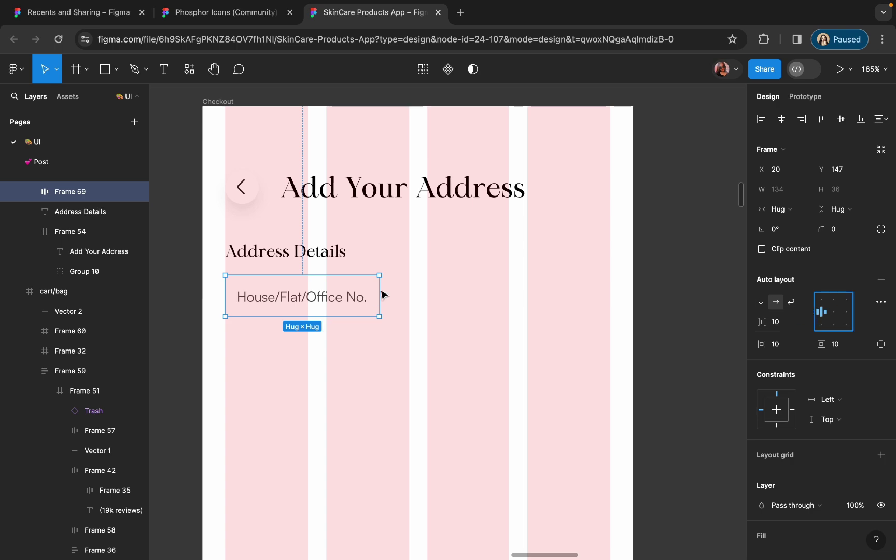
pyautogui.moveTo(382, 294); pyautogui.dragTo(610, 306)
# - Give the field a white outline sampled from the design
pyautogui.scroll(-3, 830, 394)
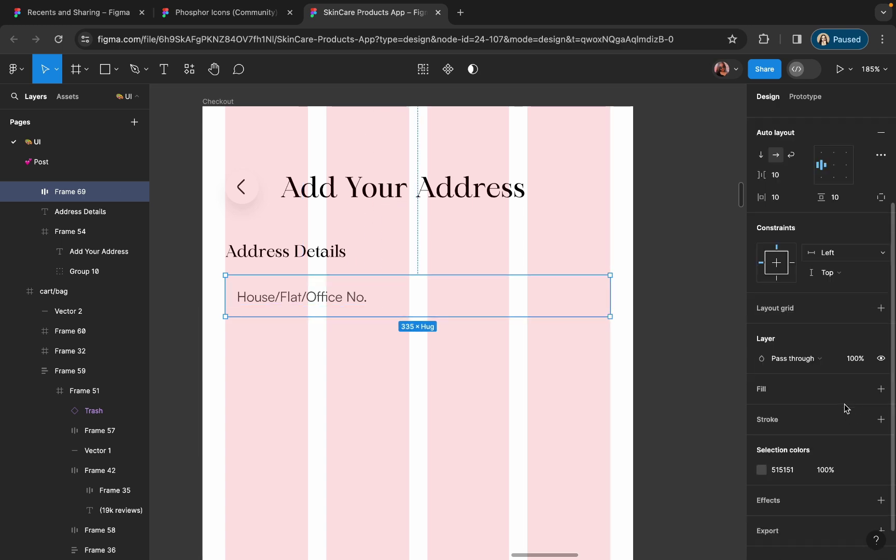
pyautogui.click(881, 402)
pyautogui.click(761, 421)
pyautogui.click(615, 411)
pyautogui.hscroll(5, 508, 406)
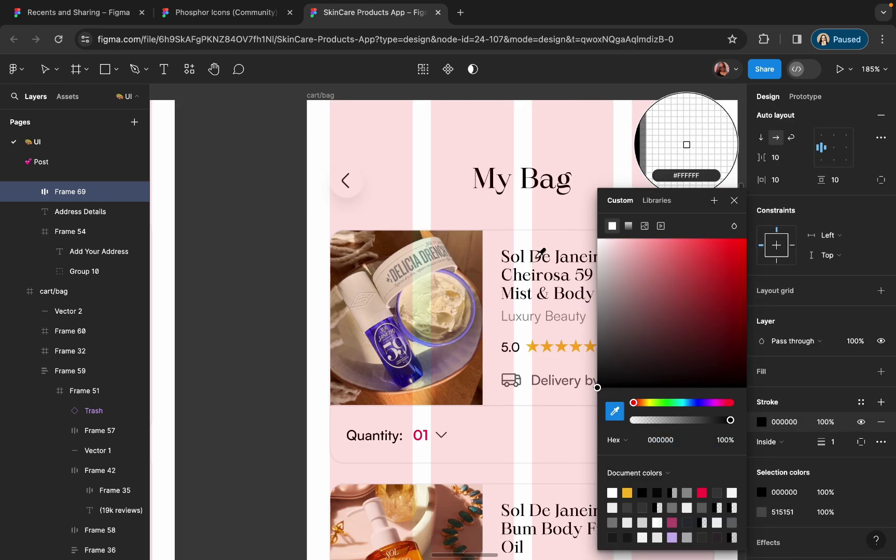
pyautogui.scroll(5, 524, 187)
pyautogui.click(524, 186)
pyautogui.hotkey('shift', '2')
pyautogui.press('Escape')
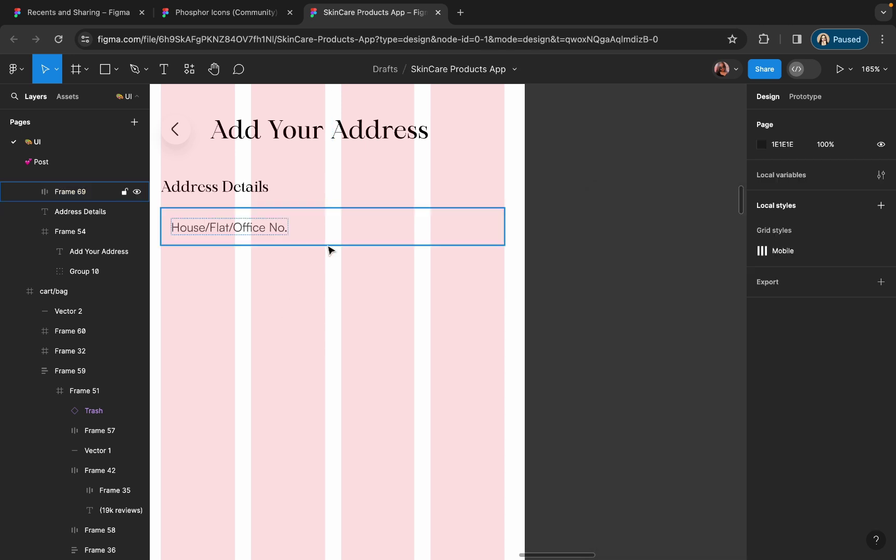
# - Round the field's corners to 8 and set its vertical padding to 12
pyautogui.click(330, 244)
pyautogui.click(356, 350)
pyautogui.scroll(2, 353, 311)
pyautogui.hscroll(-2, 353, 311)
pyautogui.click(300, 281)
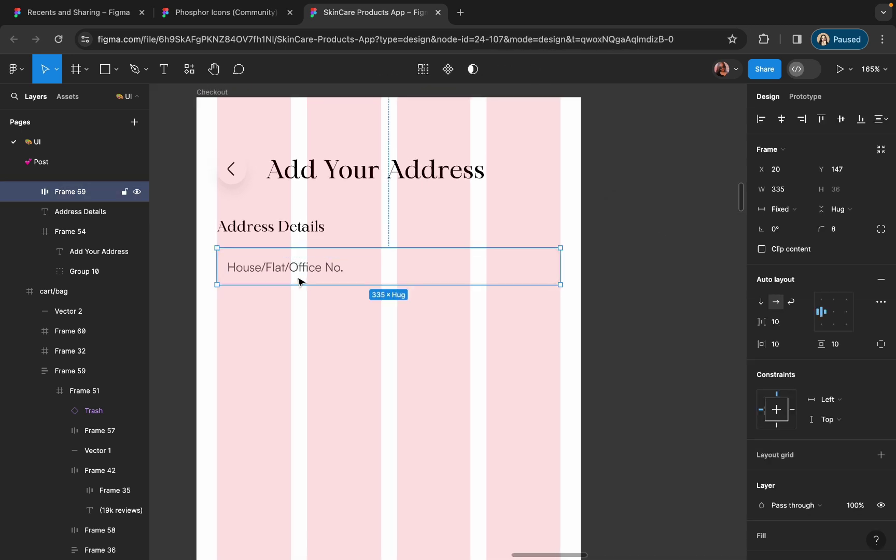
pyautogui.click(837, 344)
pyautogui.write('12')
pyautogui.press('Return')
pyautogui.click(466, 354)
pyautogui.click(394, 274)
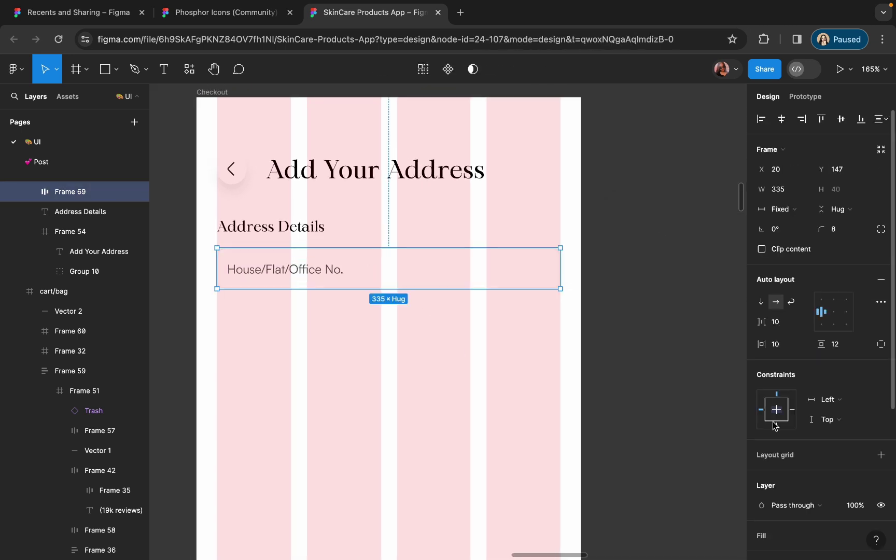
pyautogui.scroll(-5, 775, 423)
pyautogui.click(762, 432)
pyautogui.click(361, 273)
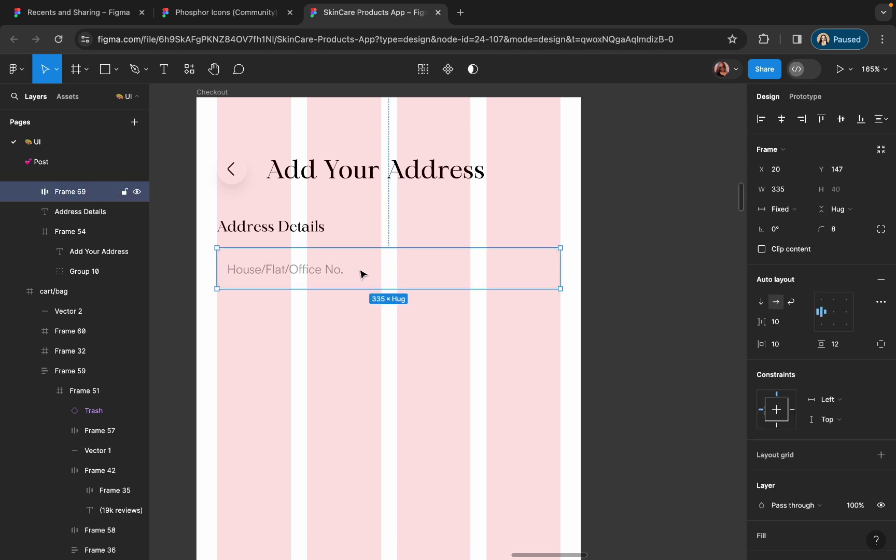
# - Duplicate the field directly below and retype it as Landmark/Area/Colony
pyautogui.moveTo(361, 274); pyautogui.dragTo(360, 322)
pyautogui.scroll(3, 305, 316)
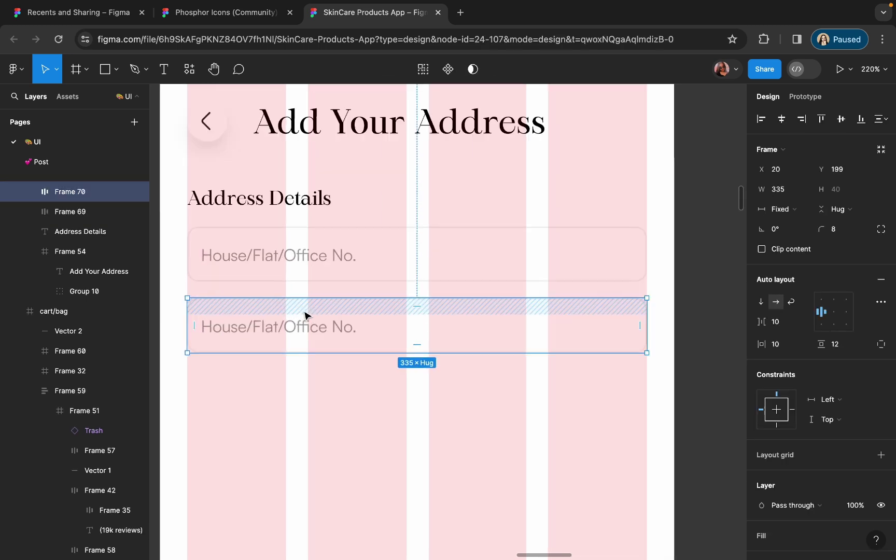
pyautogui.doubleClick(301, 330)
pyautogui.doubleClick(300, 331)
pyautogui.write('Area/Colony')
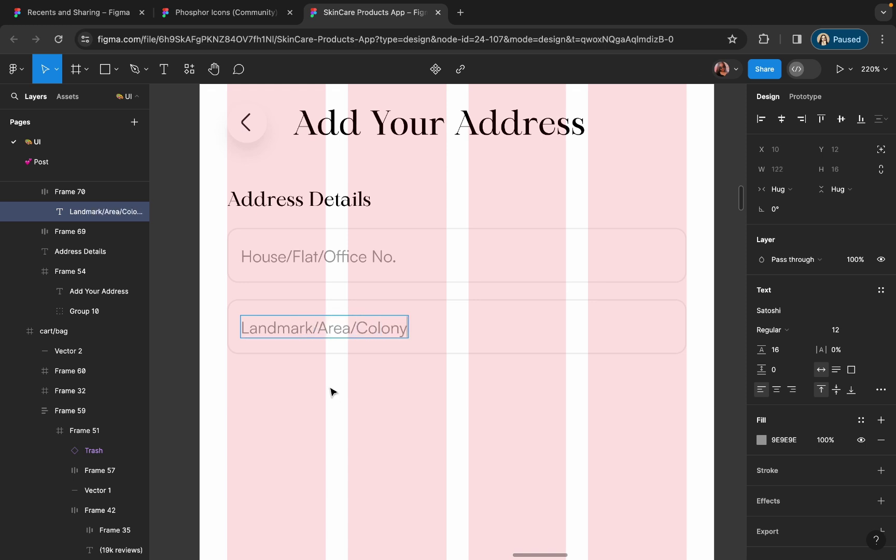
# - Group both fields in a vertical auto layout with an 8 px gap
pyautogui.click(380, 265)
pyautogui.keyDown('shift'); pyautogui.click(326, 327); pyautogui.keyUp('shift')
pyautogui.hotkey('shift', 'a')
pyautogui.click(786, 325)
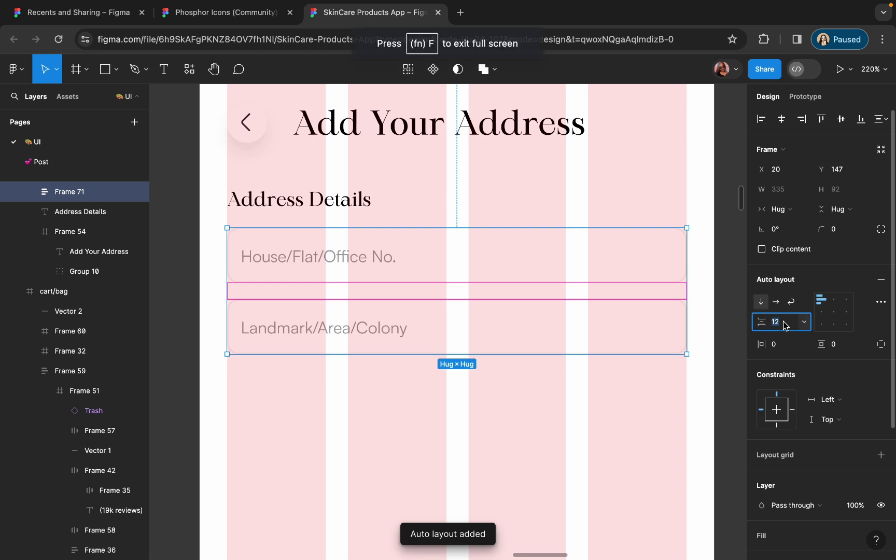
pyautogui.write('8')
pyautogui.press('Return')
pyautogui.click(586, 334)
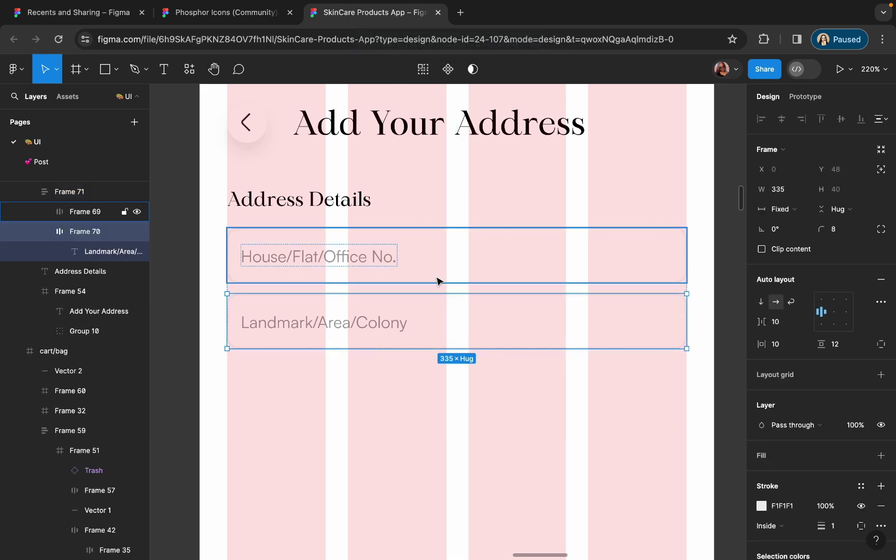
pyautogui.scroll(5, 437, 281)
pyautogui.click(684, 288)
pyautogui.scroll(-3, 685, 289)
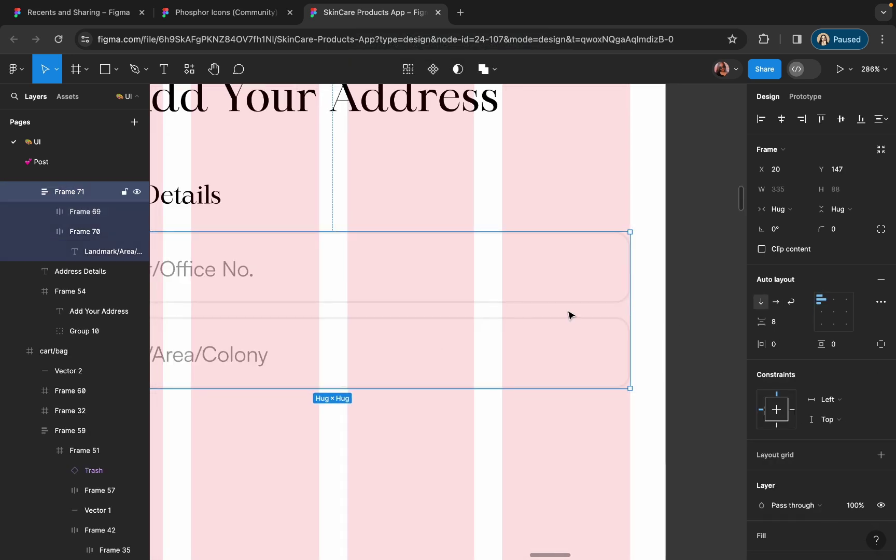
pyautogui.scroll(-3, 571, 315)
pyautogui.click(414, 342)
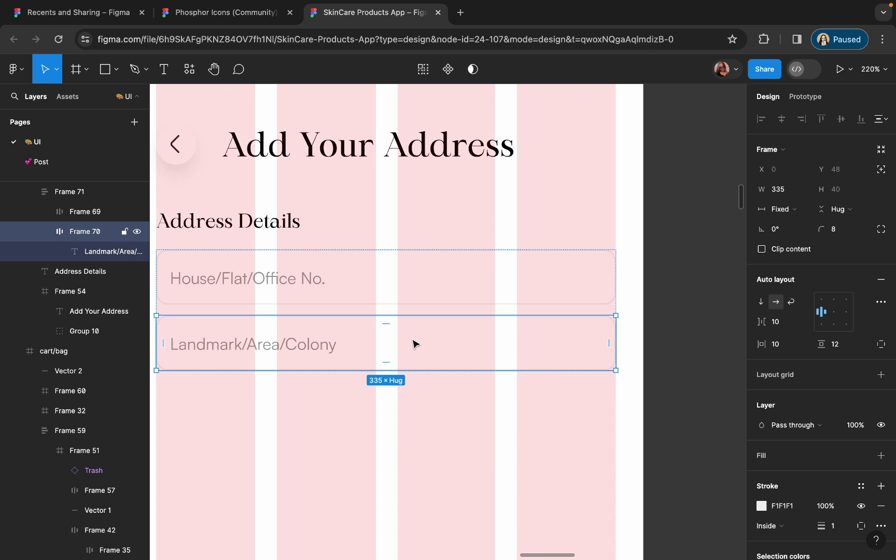
pyautogui.scroll(1, 414, 344)
pyautogui.hscroll(-1, 414, 344)
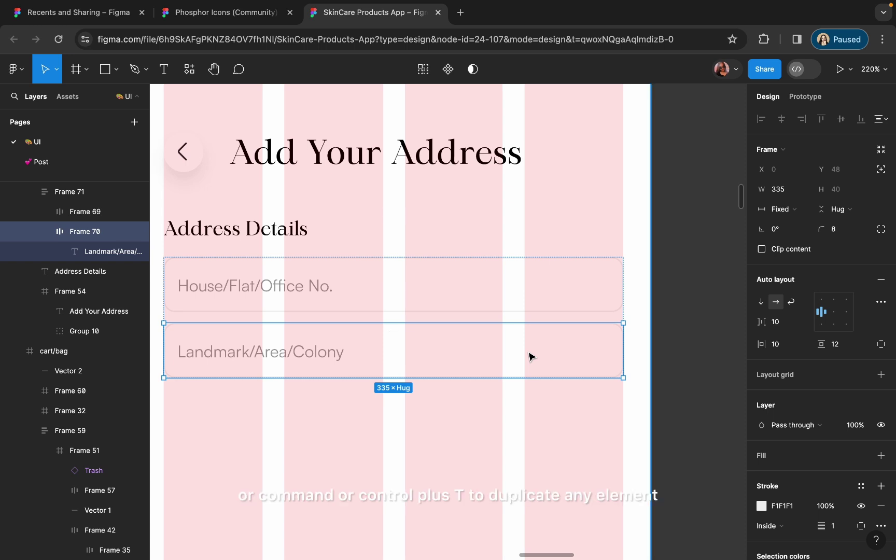
# - Duplicate the Landmark/Area/Colony field and retype the copy as 'Pincode'
pyautogui.press('super+d')
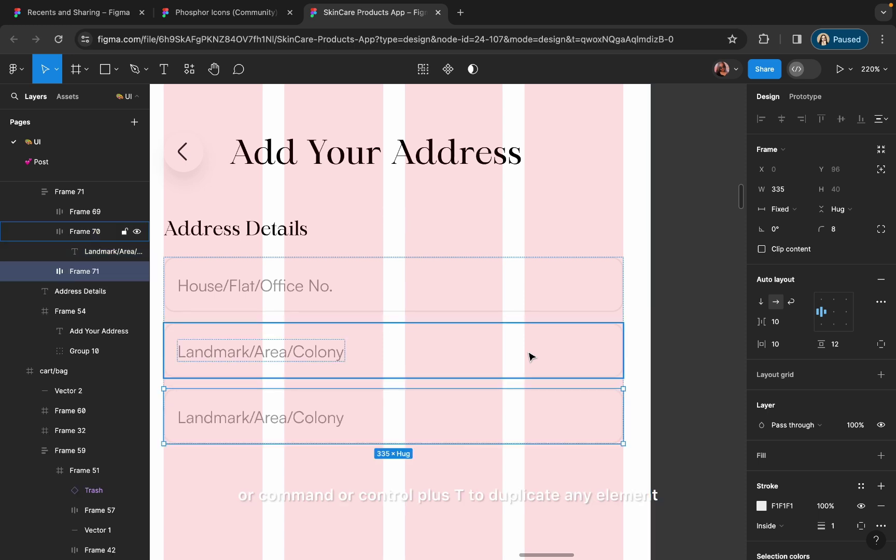
pyautogui.press('Escape')
pyautogui.hscroll(-3, 360, 464)
pyautogui.scroll(-1, 360, 464)
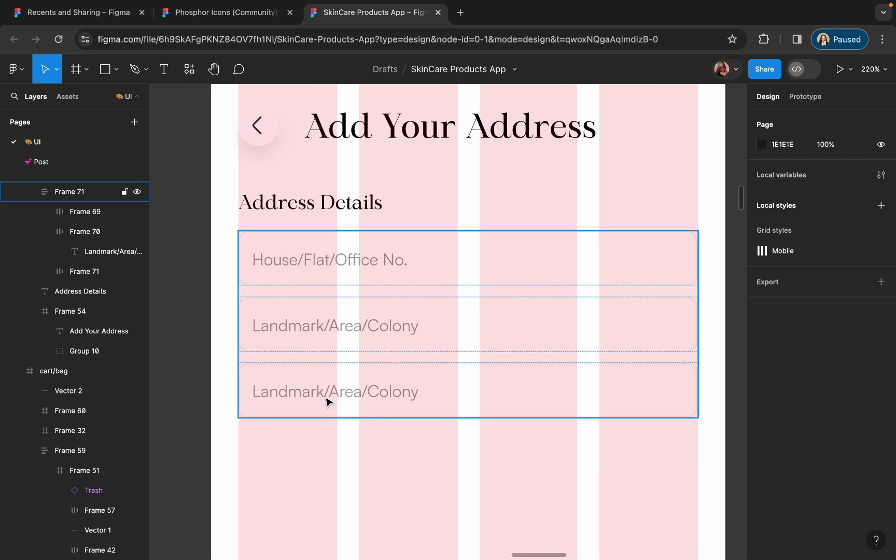
pyautogui.doubleClick(324, 395)
pyautogui.write('Pincode')
pyautogui.press('Escape')
pyautogui.press('Escape')
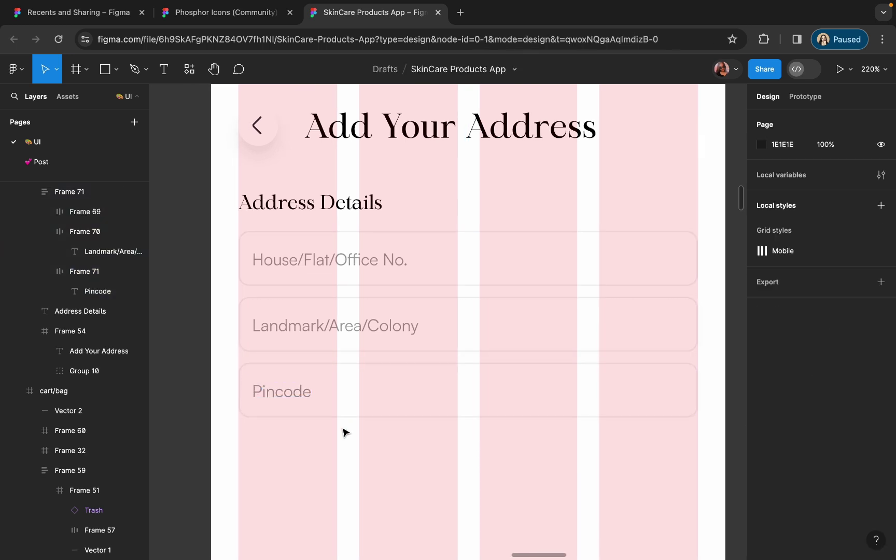
pyautogui.scroll(-3, 344, 430)
pyautogui.scroll(2, 370, 484)
pyautogui.scroll(-1, 356, 394)
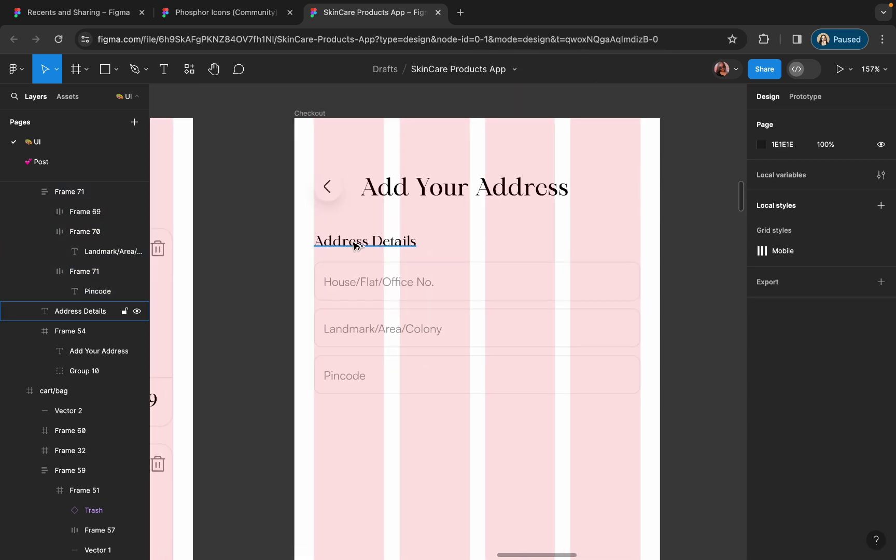
# - Duplicate the Address Details heading below Pincode as a 'Use as default adress' label in a sans font
pyautogui.click(356, 245)
pyautogui.moveTo(356, 244); pyautogui.dragTo(351, 427)
pyautogui.scroll(2, 351, 426)
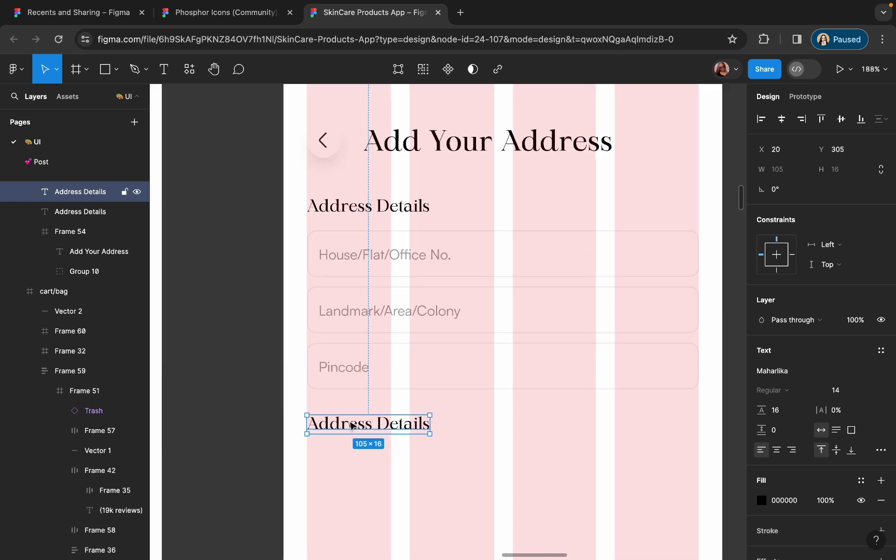
pyautogui.doubleClick(351, 426)
pyautogui.write('Use')
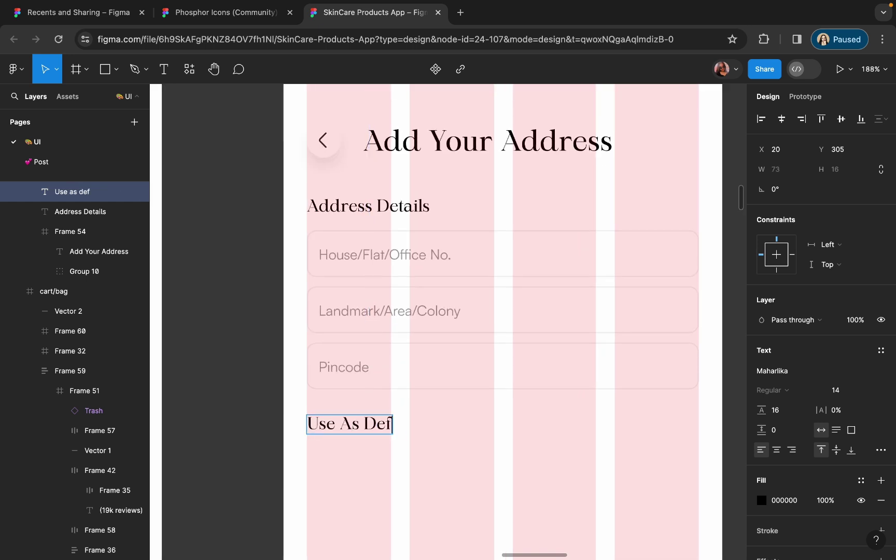
pyautogui.write(' as default adress')
pyautogui.press('Escape')
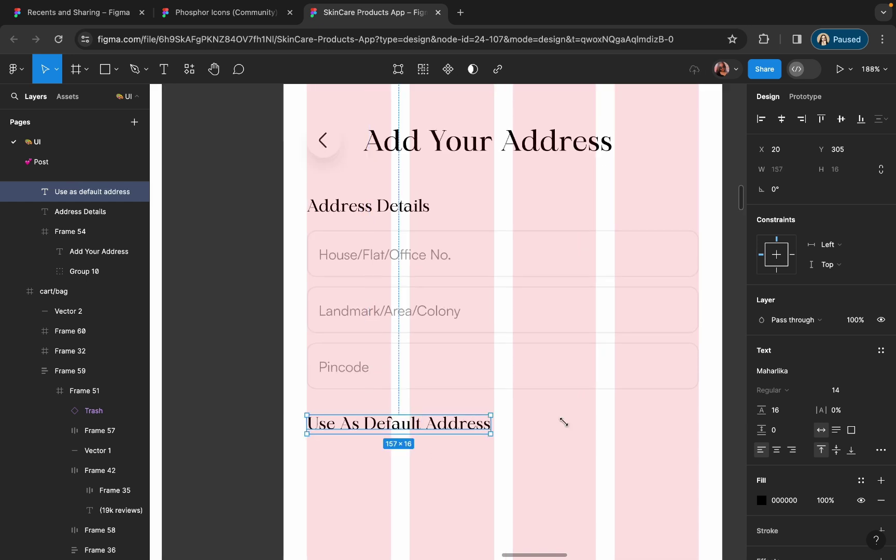
pyautogui.click(794, 370)
pyautogui.write('sat')
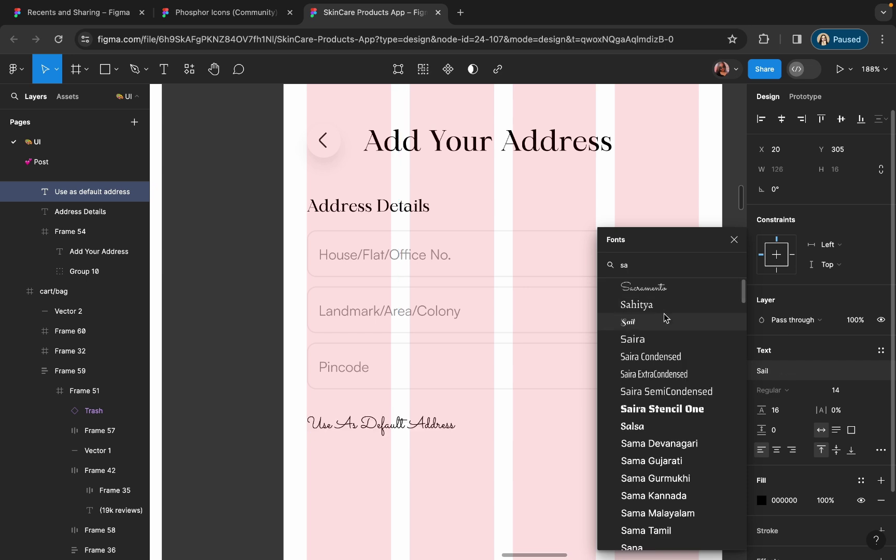
pyautogui.click(665, 317)
pyautogui.press('Escape')
pyautogui.hscroll(3, 503, 407)
pyautogui.scroll(-2, 503, 407)
# - Draw a small rounded pill-shaped track beside the label
pyautogui.click(105, 71)
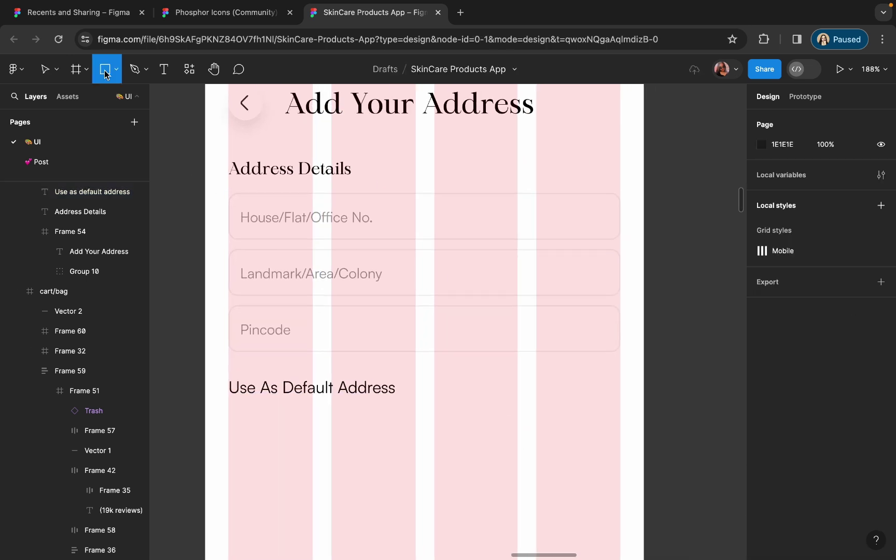
pyautogui.moveTo(528, 377); pyautogui.dragTo(596, 404)
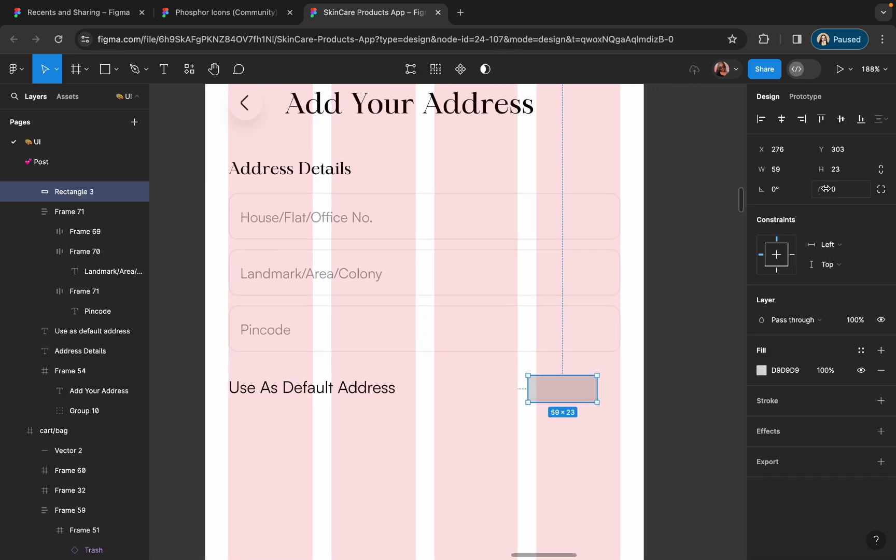
pyautogui.moveTo(825, 189); pyautogui.dragTo(850, 189)
pyautogui.moveTo(547, 397)
pyautogui.mouseDown()
pyautogui.moveTo(580, 396)
pyautogui.moveTo(559, 385)
pyautogui.mouseUp()
pyautogui.scroll(3, 572, 392)
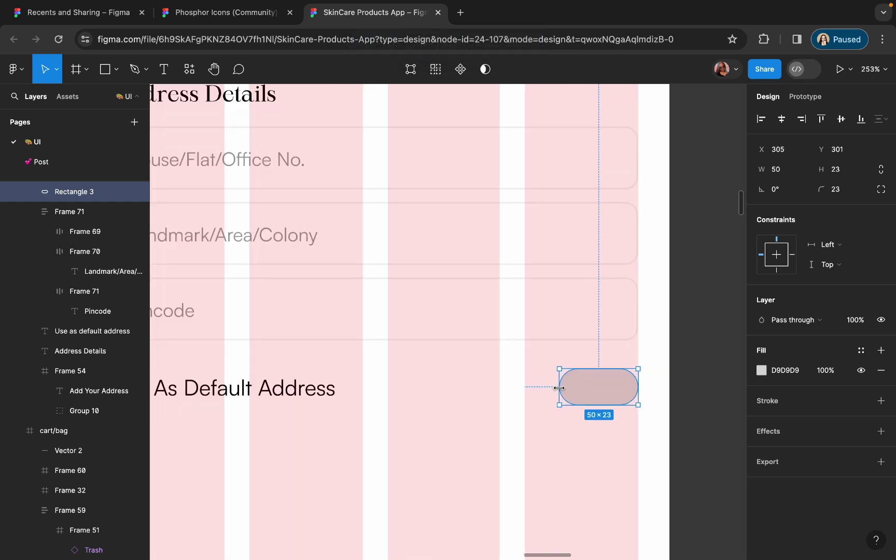
# - Draw a circular knob on the pill's right end and fill it pure white
pyautogui.click(116, 69)
pyautogui.click(79, 146)
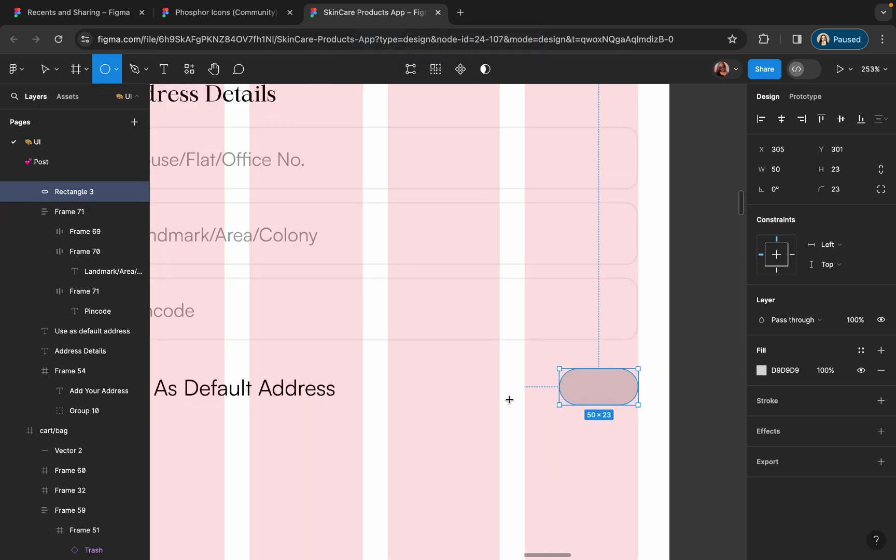
pyautogui.moveTo(509, 400)
pyautogui.mouseDown()
pyautogui.moveTo(537, 428)
pyautogui.moveTo(634, 386)
pyautogui.moveTo(622, 387)
pyautogui.mouseUp()
pyautogui.click(761, 370)
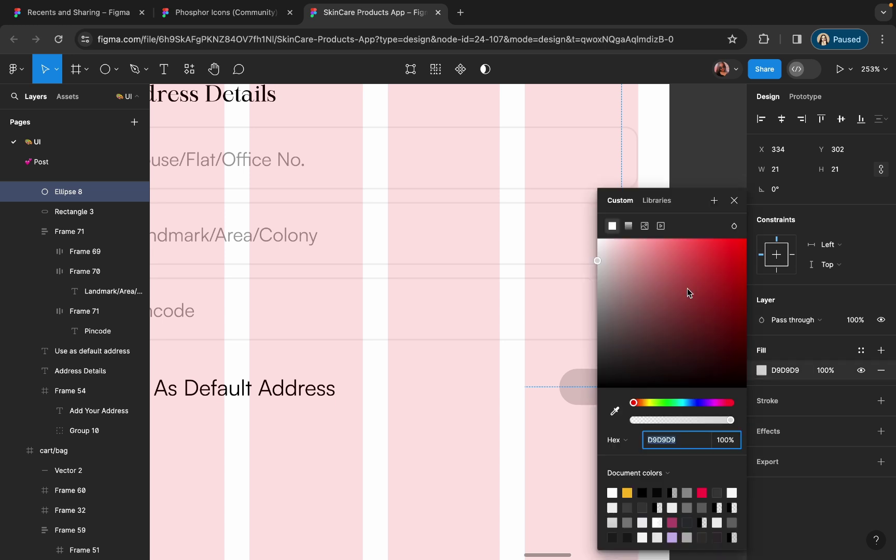
pyautogui.moveTo(688, 291); pyautogui.dragTo(452, 186)
pyautogui.scroll(3, 390, 340)
pyautogui.press('Escape')
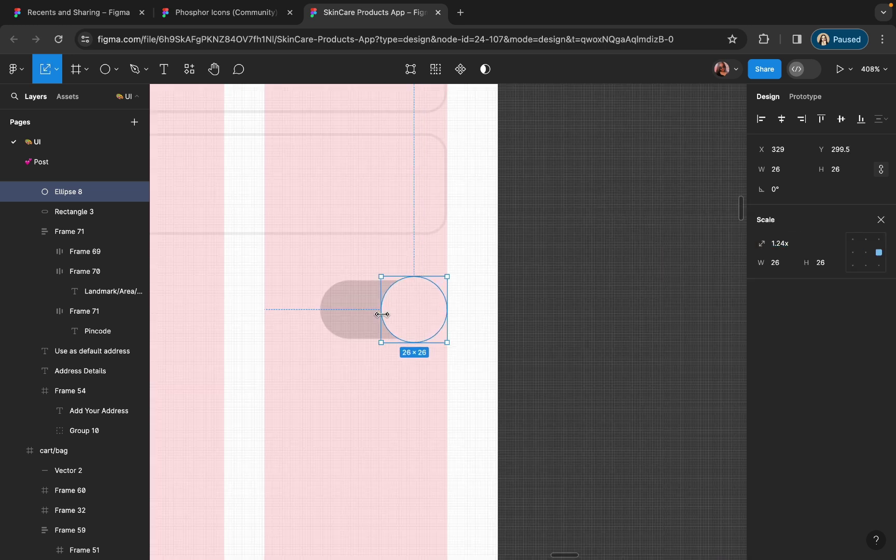
# - Give the knob a drop shadow at 10% opacity with a blur of 10
pyautogui.click(339, 384)
pyautogui.scroll(-3, 334, 363)
pyautogui.click(328, 336)
pyautogui.click(382, 337)
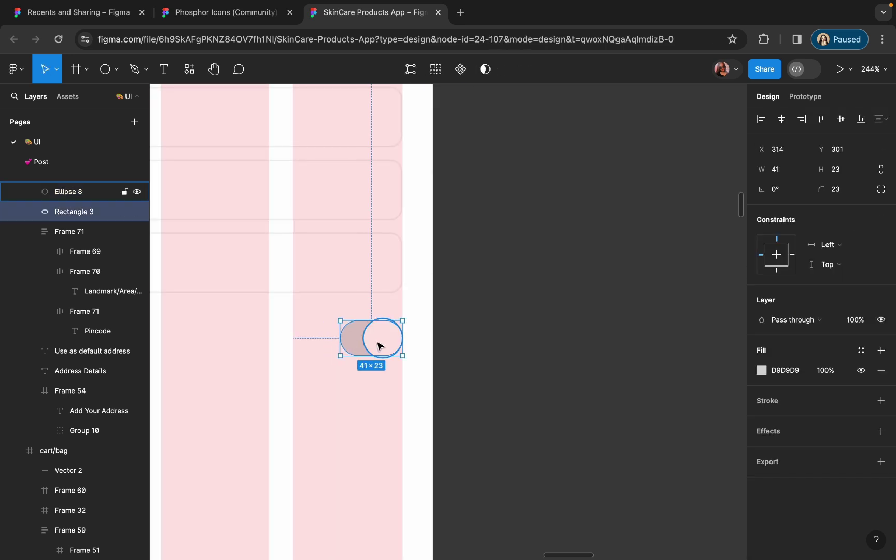
pyautogui.scroll(-5, 380, 342)
pyautogui.click(881, 431)
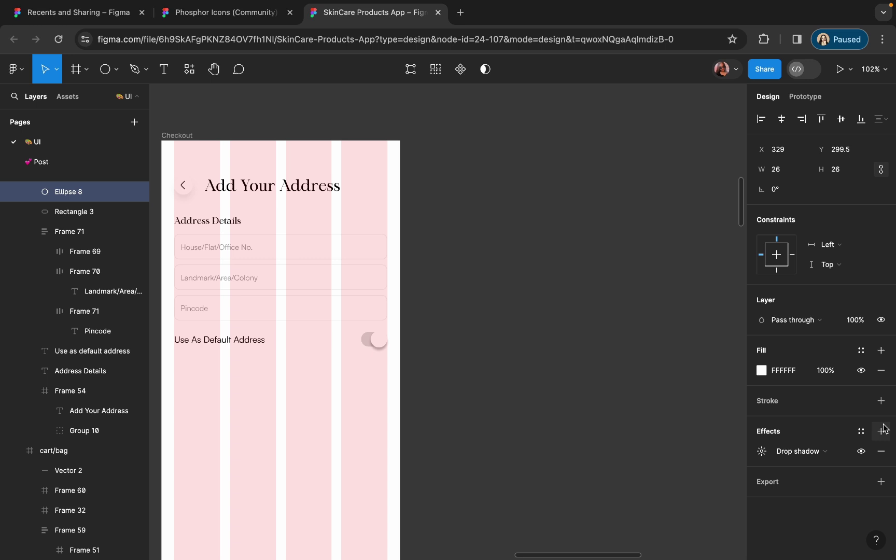
pyautogui.click(760, 451)
pyautogui.click(674, 521)
pyautogui.write('10')
pyautogui.press('Return')
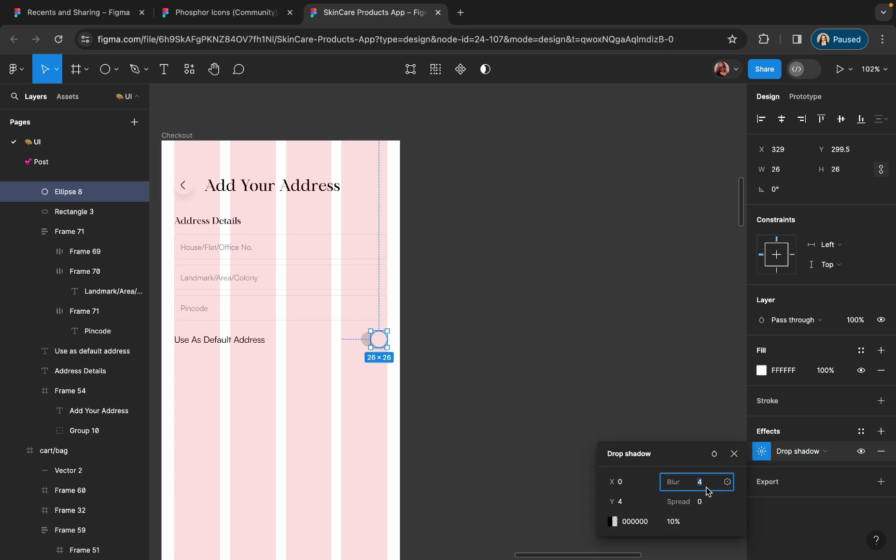
pyautogui.write('10')
pyautogui.press('Escape')
pyautogui.press('Escape')
pyautogui.scroll(4, 387, 341)
# - Fill the pill track with dark 3C3C3C using the eyedropper
pyautogui.click(410, 324)
pyautogui.click(761, 370)
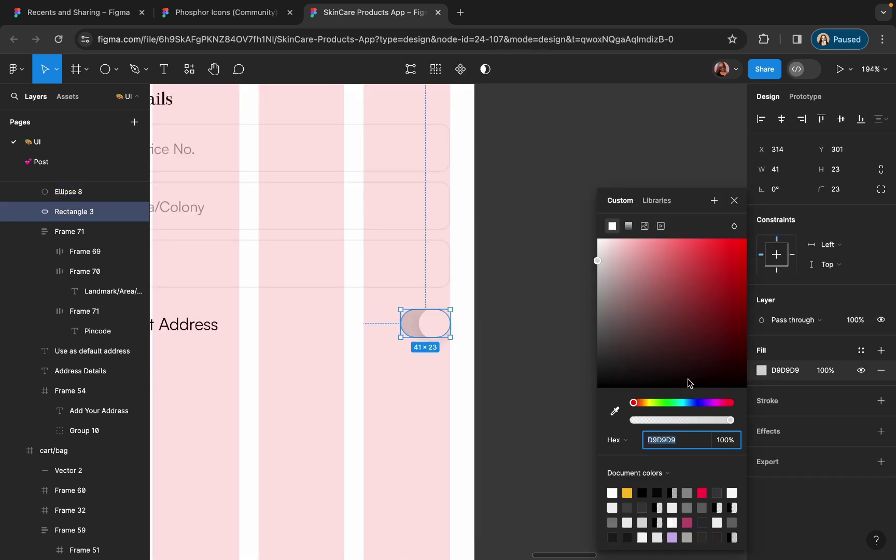
pyautogui.press('i')
pyautogui.scroll(-5, 686, 142)
pyautogui.scroll(4, 686, 142)
pyautogui.click(686, 142)
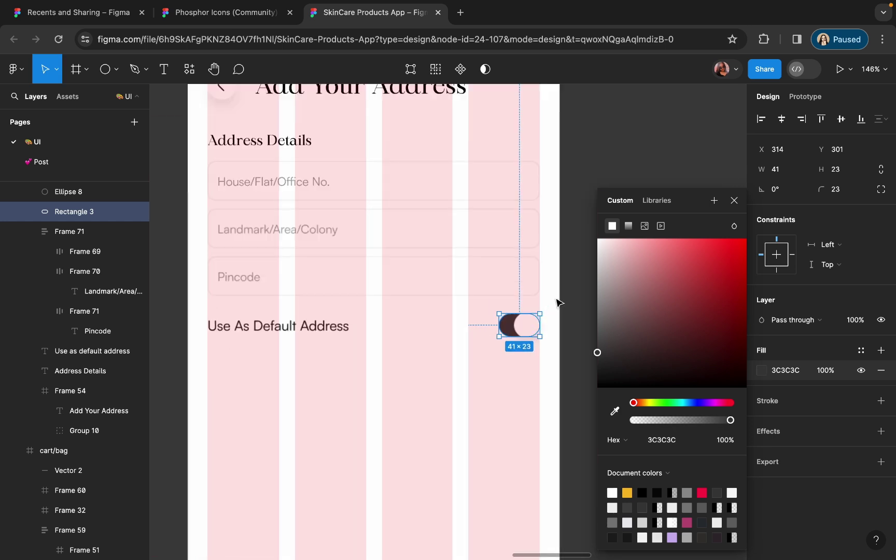
pyautogui.click(557, 303)
pyautogui.scroll(2, 516, 368)
pyautogui.scroll(3, 530, 314)
# - Group the knob and track, then auto-layout them with the label and nudge the row down
pyautogui.click(530, 314)
pyautogui.scroll(-3, 523, 304)
pyautogui.keyDown('shift'); pyautogui.click(506, 309); pyautogui.keyUp('shift')
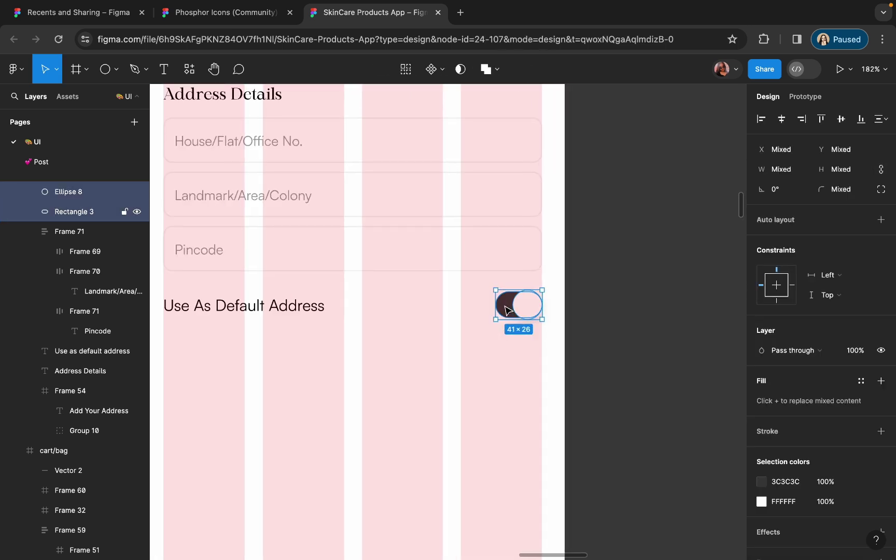
pyautogui.hotkey('ctrl', 'g')
pyautogui.scroll(2, 506, 310)
pyautogui.hscroll(-3, 506, 310)
pyautogui.keyDown('shift'); pyautogui.click(188, 311); pyautogui.keyUp('shift')
pyautogui.hotkey('shift', 'a')
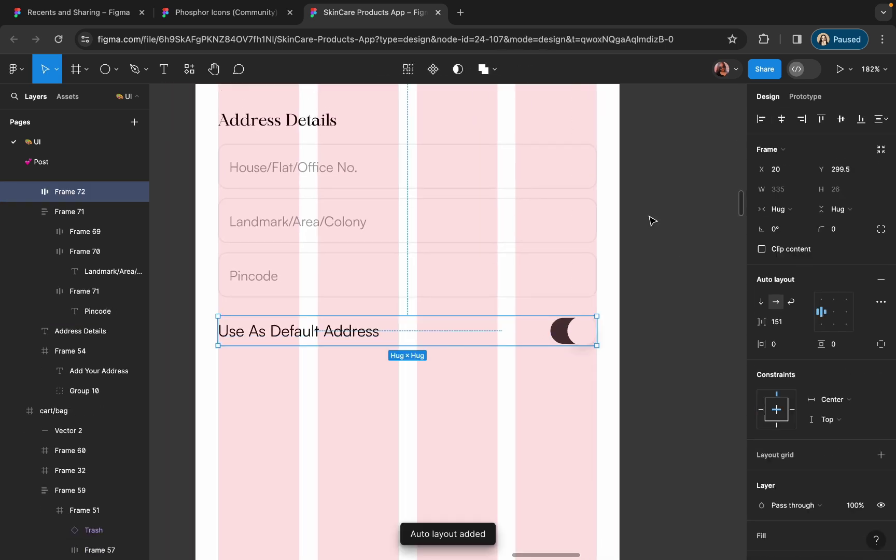
pyautogui.press('Down')
pyautogui.press('Down')
pyautogui.scroll(5, 593, 340)
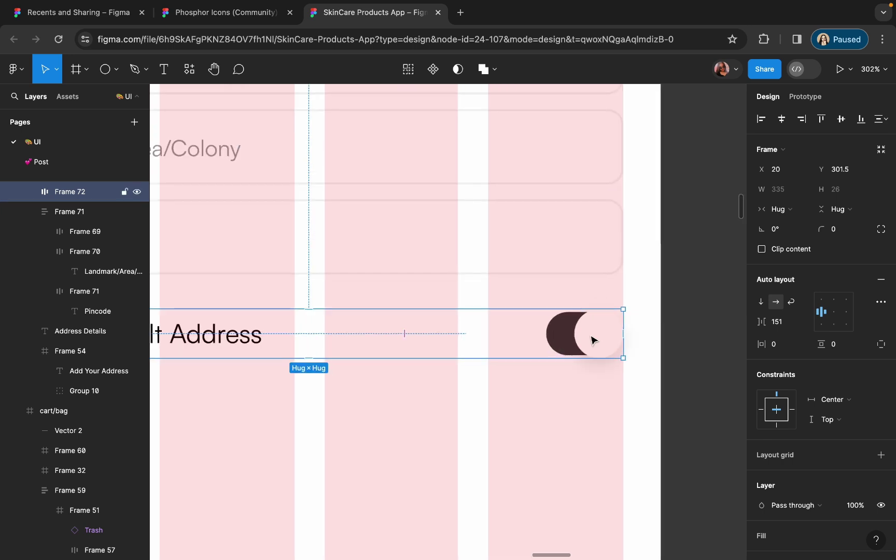
pyautogui.scroll(5, 594, 340)
# - Add a grey 9C9797 outline stroke to the toggle knob
pyautogui.doubleClick(593, 339)
pyautogui.click(593, 340)
pyautogui.click(881, 401)
pyautogui.click(761, 421)
pyautogui.click(602, 296)
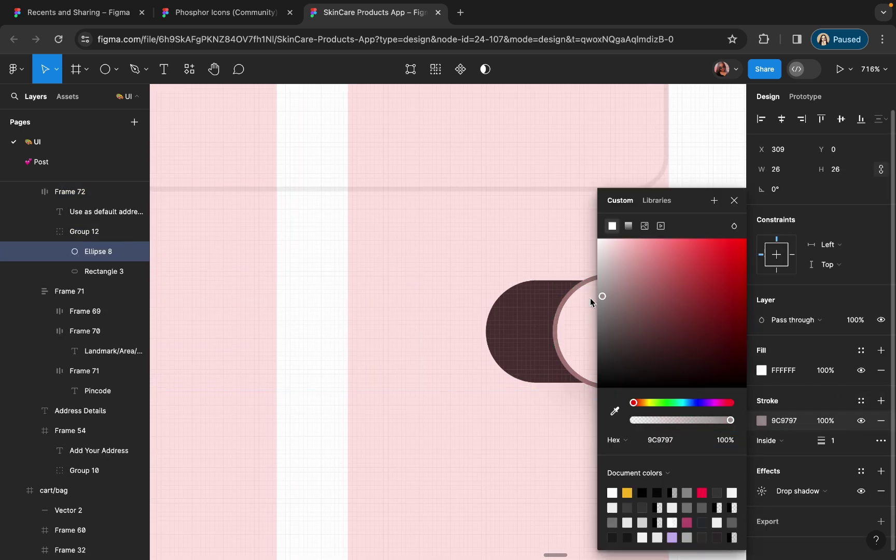
pyautogui.click(372, 308)
pyautogui.scroll(-5, 434, 418)
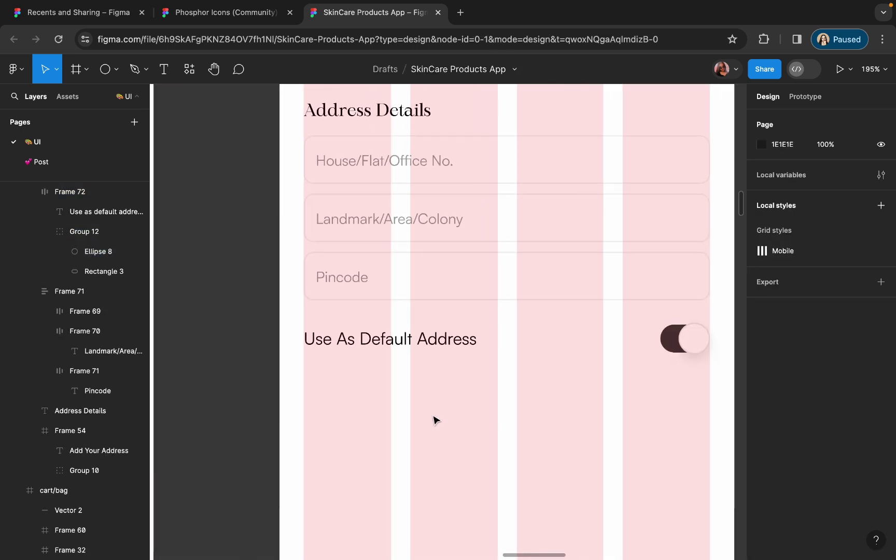
pyautogui.scroll(-3, 434, 420)
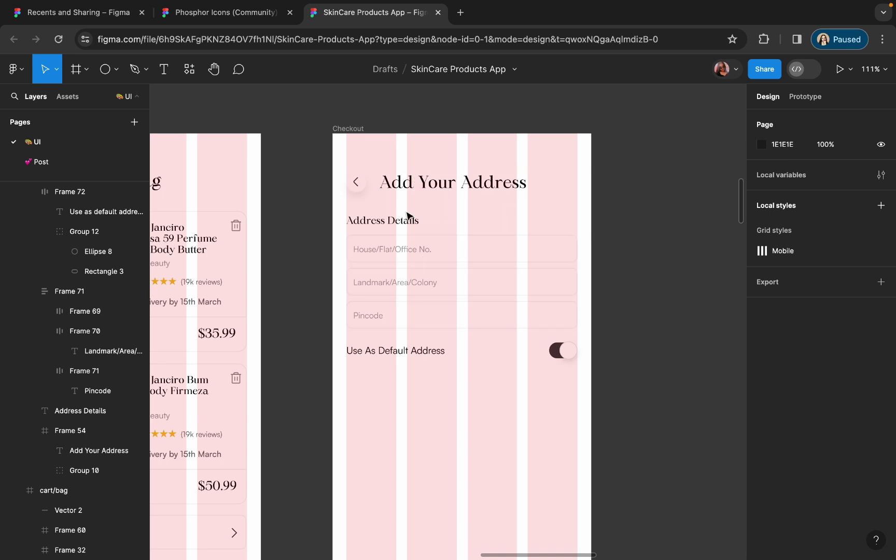
# - Set the Address Details heading's line height to Auto
pyautogui.click(384, 220)
pyautogui.click(844, 390)
pyautogui.write('119')
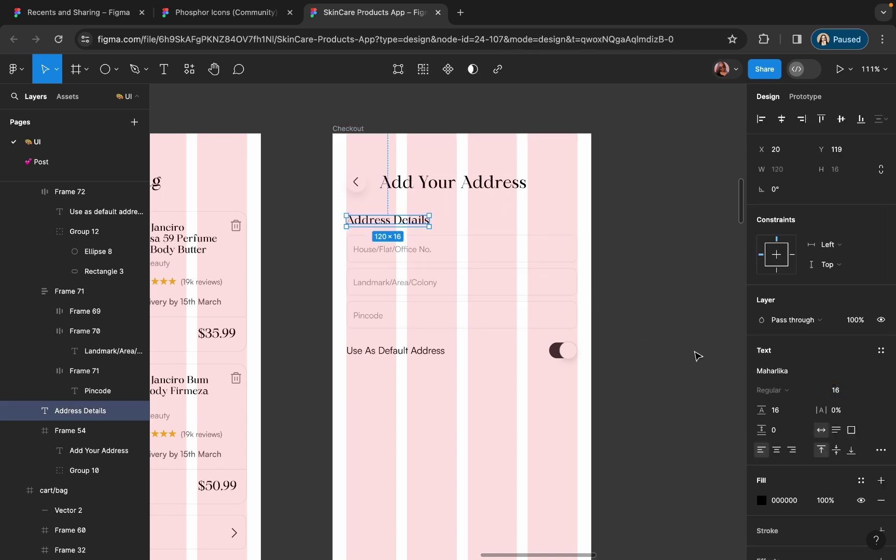
pyautogui.click(775, 410)
pyautogui.press('BackSpace')
pyautogui.press('Return')
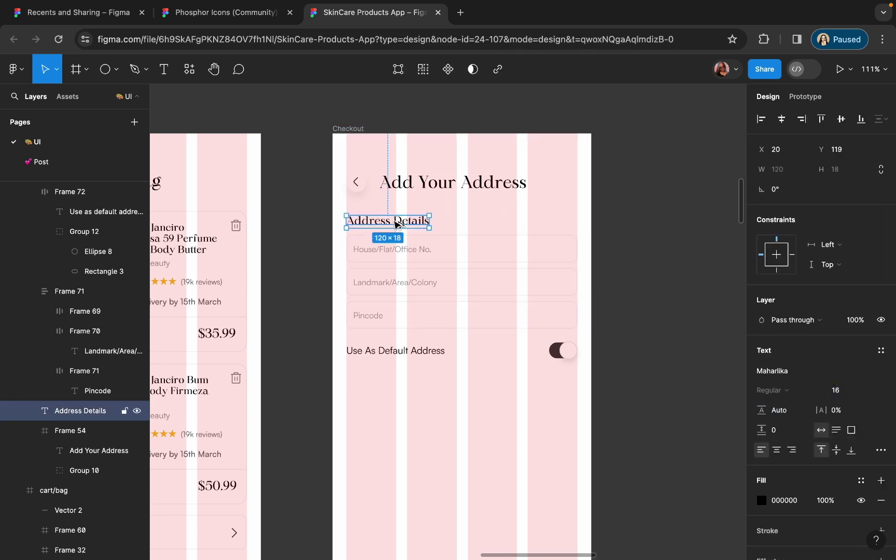
# - Duplicate the heading below the toggle row and rename it Contact Information
pyautogui.moveTo(395, 224); pyautogui.dragTo(415, 391)
pyautogui.doubleClick(415, 390)
pyautogui.write('Contact Information')
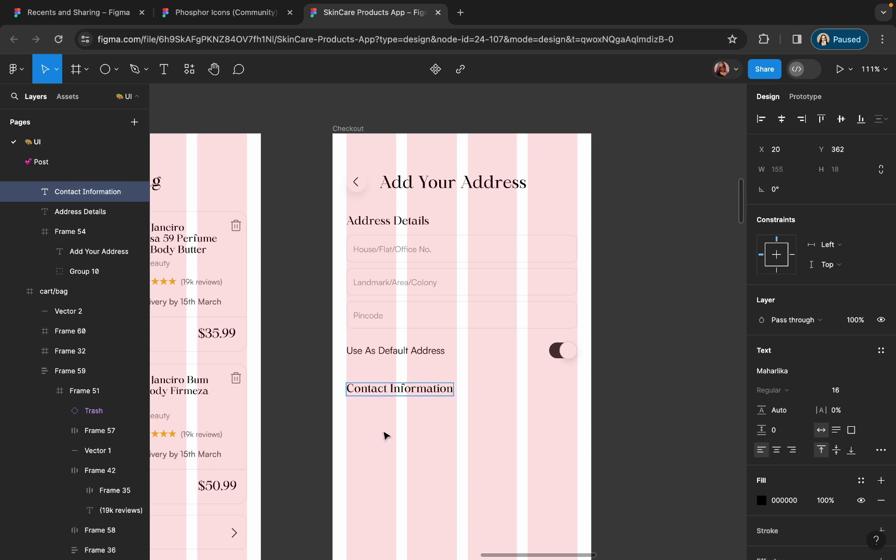
pyautogui.click(386, 435)
pyautogui.scroll(2, 398, 430)
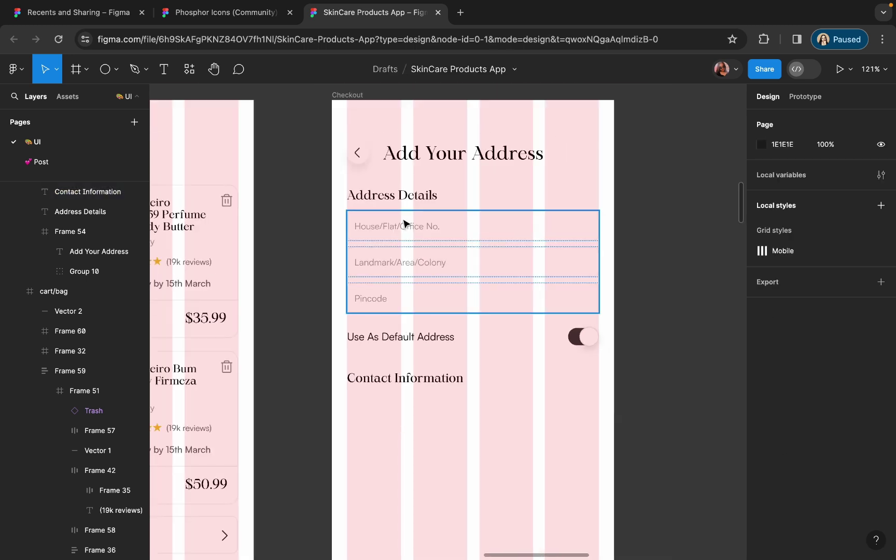
# - Duplicate the three-field address stack below the Contact Information heading
pyautogui.click(402, 227)
pyautogui.moveTo(403, 227); pyautogui.dragTo(410, 410)
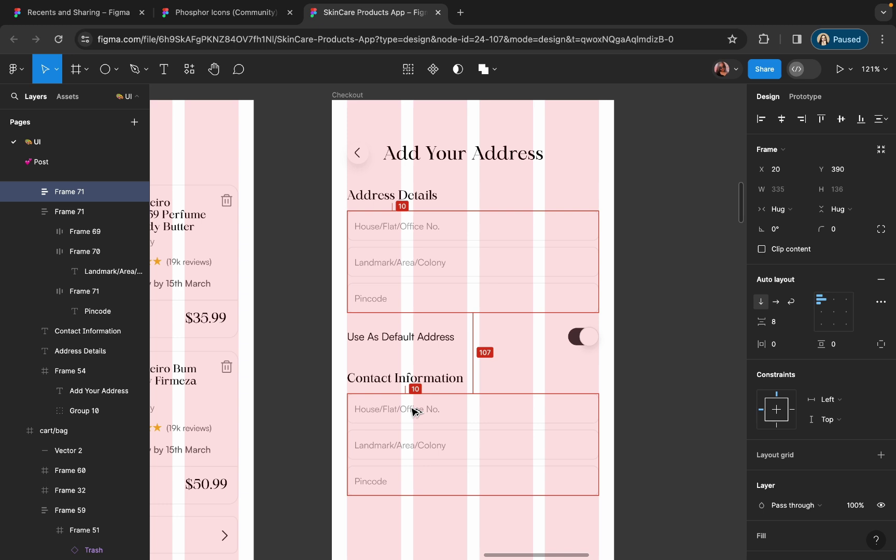
pyautogui.click(424, 298)
pyautogui.keyDown('shift'); pyautogui.click(424, 341); pyautogui.keyUp('shift')
pyautogui.click(409, 417)
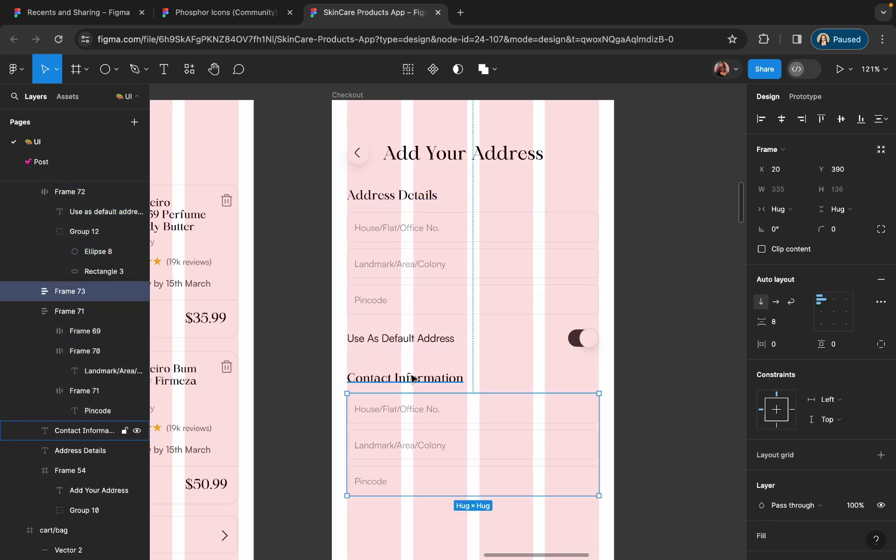
pyautogui.scroll(-3, 410, 404)
pyautogui.scroll(5, 381, 337)
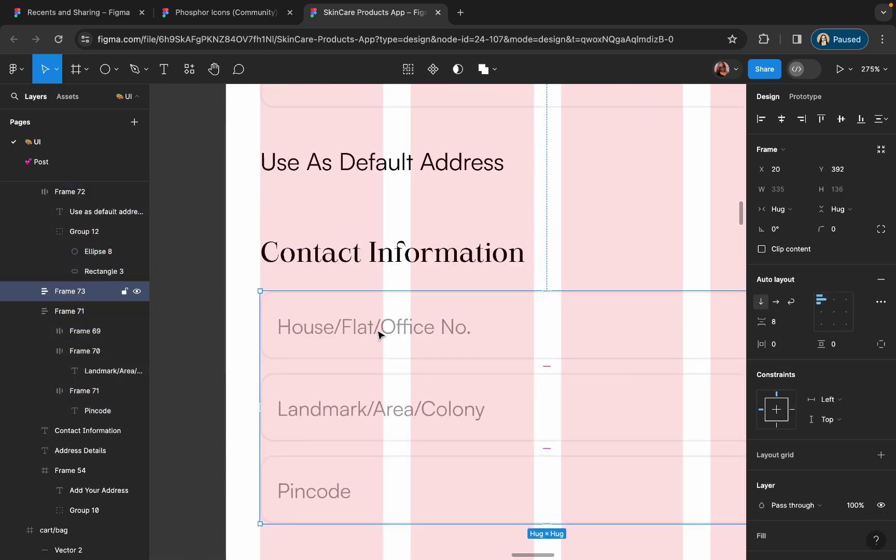
# - Change the copied fields' placeholders to 'Enter Your Full Name' and 'Phone Number'
pyautogui.doubleClick(375, 329)
pyautogui.write('Ente')
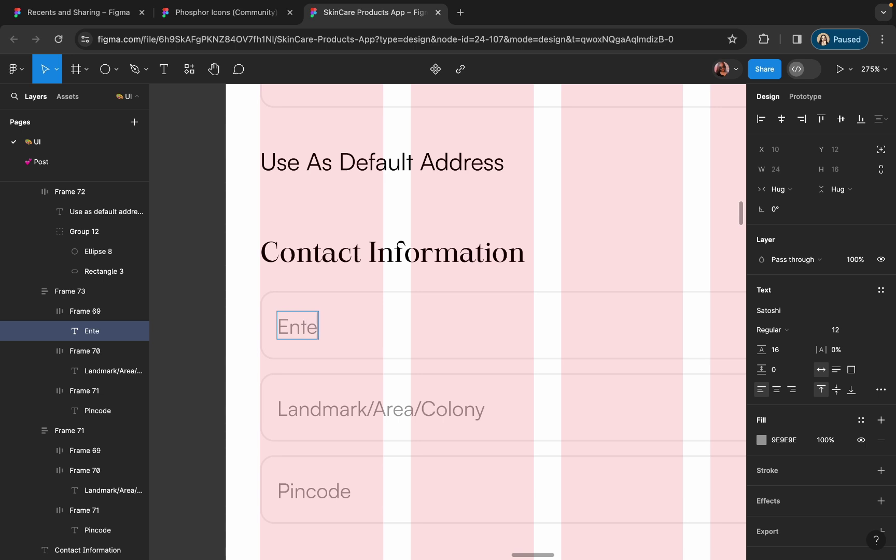
pyautogui.write('r Your Full Name')
pyautogui.press('Escape')
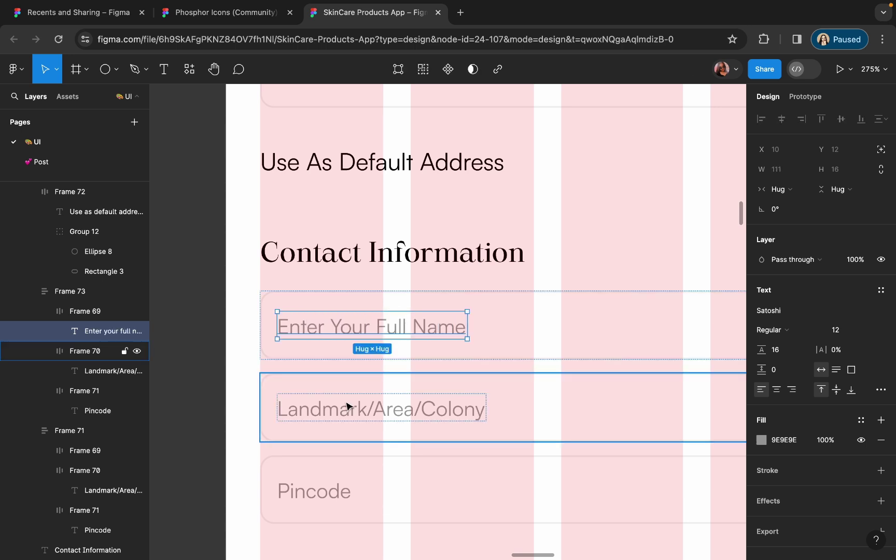
pyautogui.doubleClick(377, 413)
pyautogui.write('Phone Numbe')
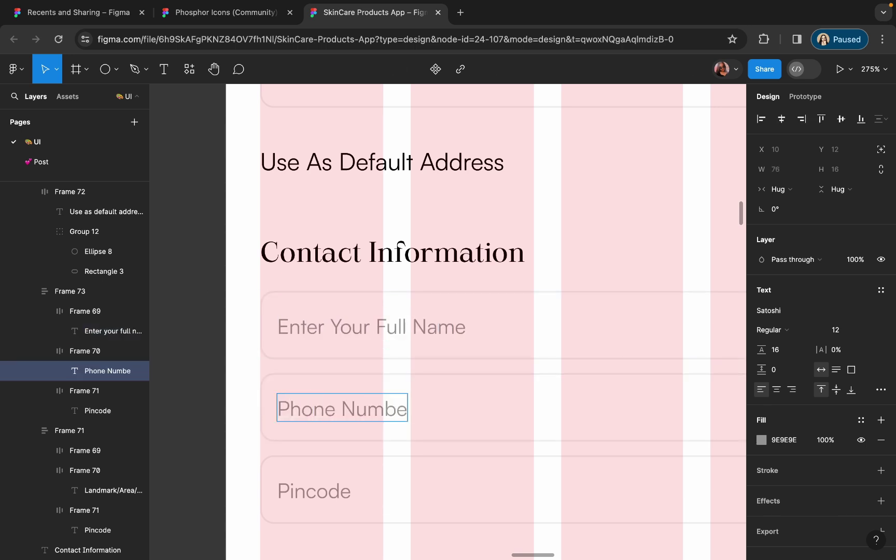
pyautogui.click(240, 342)
# - Delete the extra copied Pincode field
pyautogui.scroll(-5, 240, 343)
pyautogui.click(325, 414)
pyautogui.press('Delete')
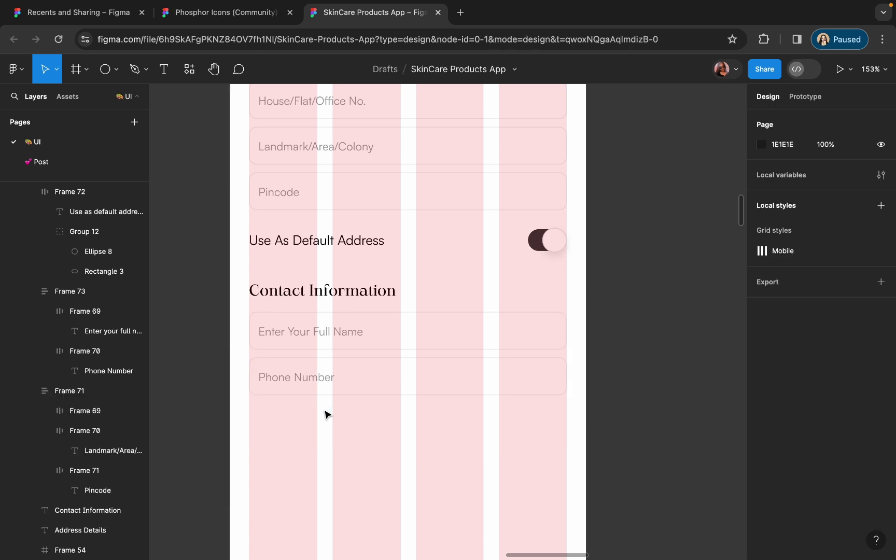
pyautogui.scroll(-5, 324, 414)
pyautogui.scroll(3, 275, 403)
pyautogui.click(347, 133)
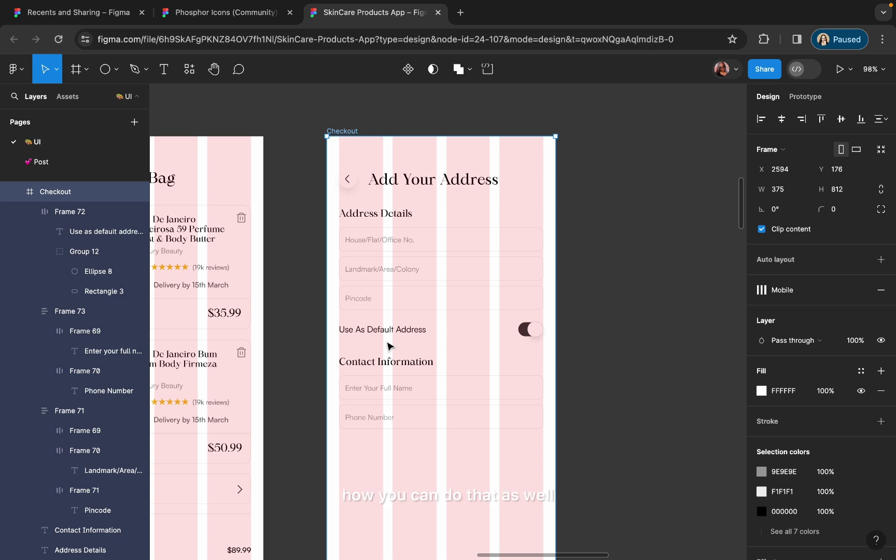
pyautogui.scroll(-5, 388, 346)
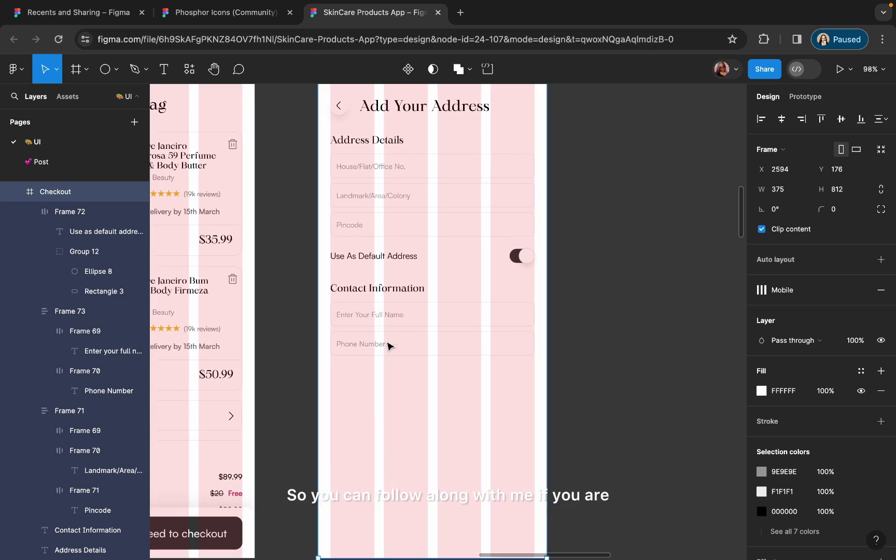
pyautogui.scroll(-1, 388, 346)
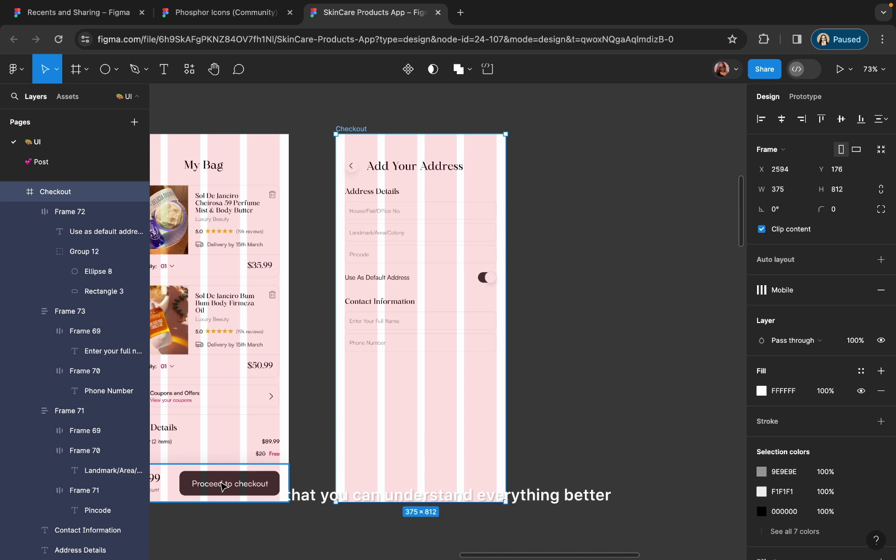
pyautogui.hscroll(-3, 223, 486)
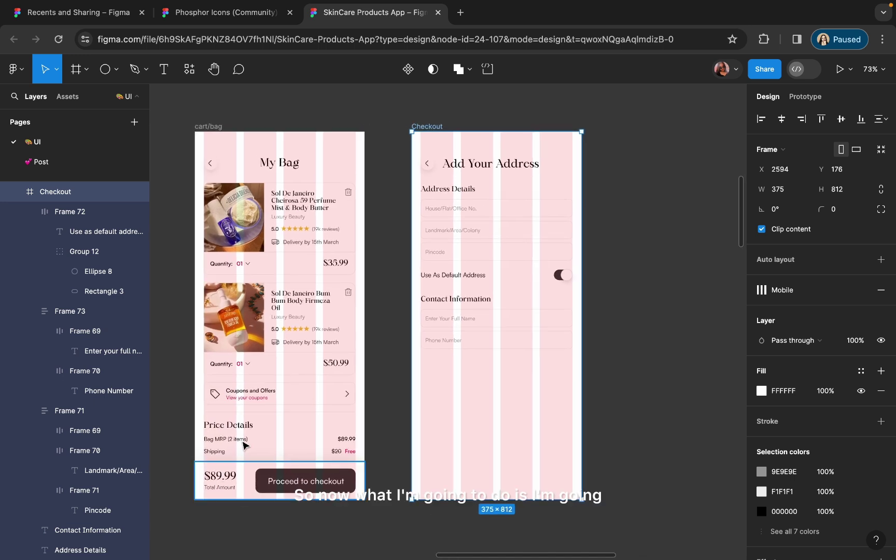
pyautogui.click(240, 496)
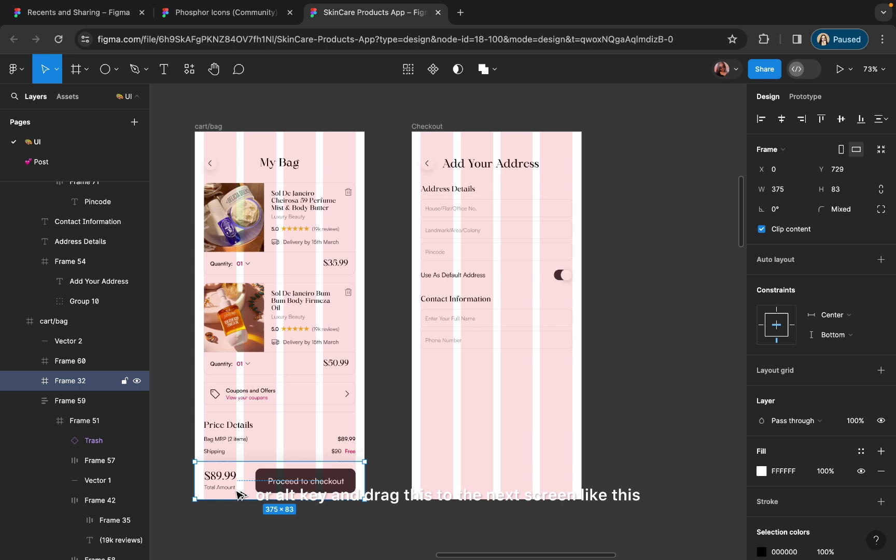
# - Copy the checkout bar to the Checkout screen's bottom and delete its price and Total Amount block
pyautogui.moveTo(240, 495); pyautogui.dragTo(459, 489)
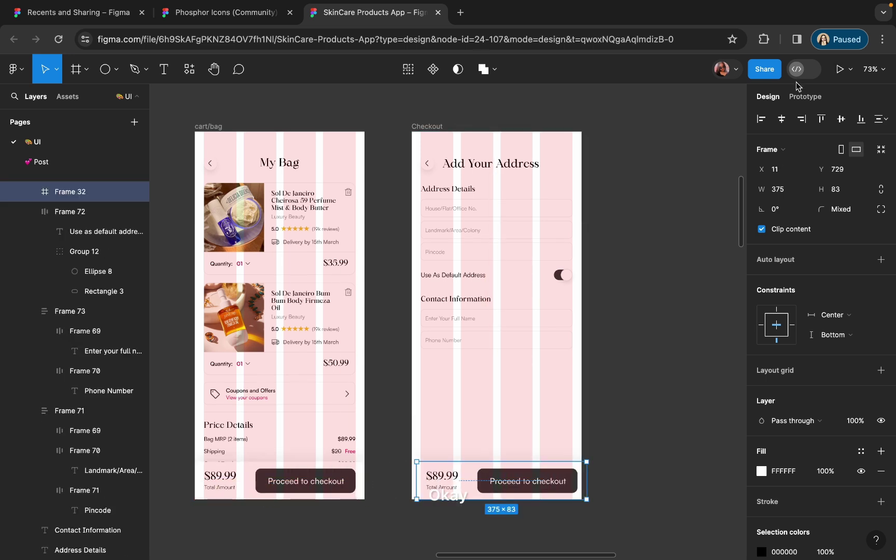
pyautogui.scroll(5, 556, 446)
pyautogui.scroll(-2, 400, 500)
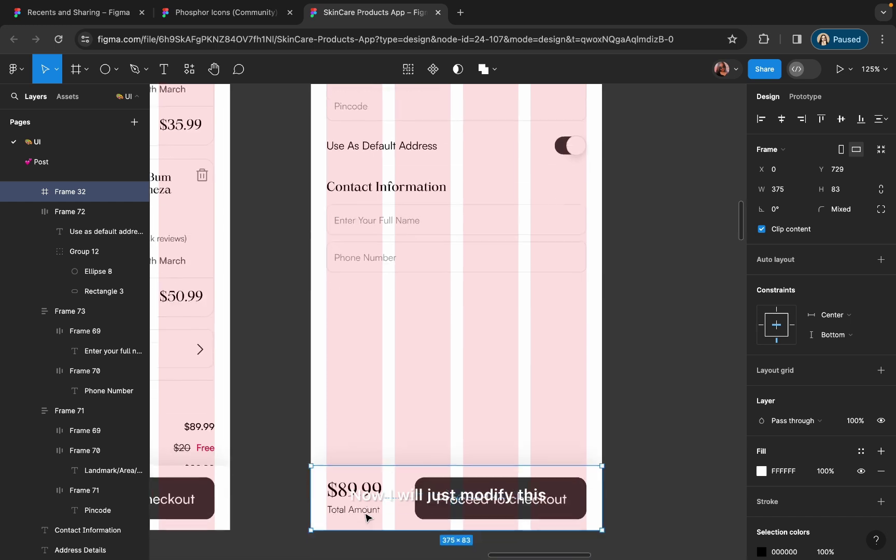
pyautogui.doubleClick(355, 502)
pyautogui.doubleClick(354, 501)
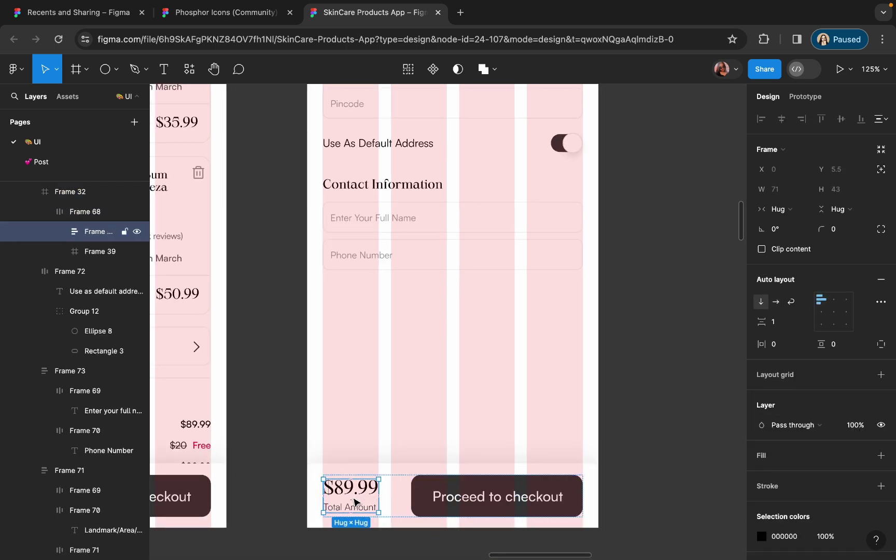
pyautogui.press('Delete')
pyautogui.click(374, 496)
pyautogui.moveTo(368, 495); pyautogui.dragTo(333, 494)
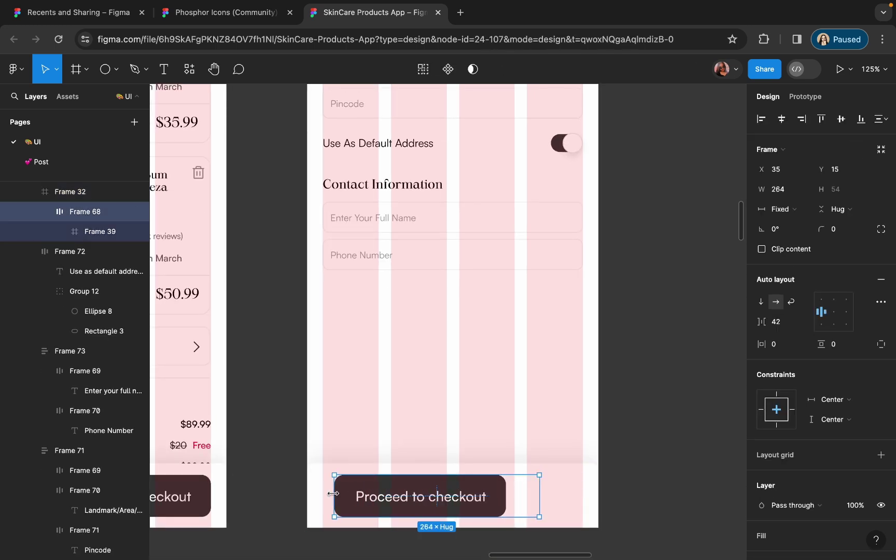
pyautogui.doubleClick(333, 494)
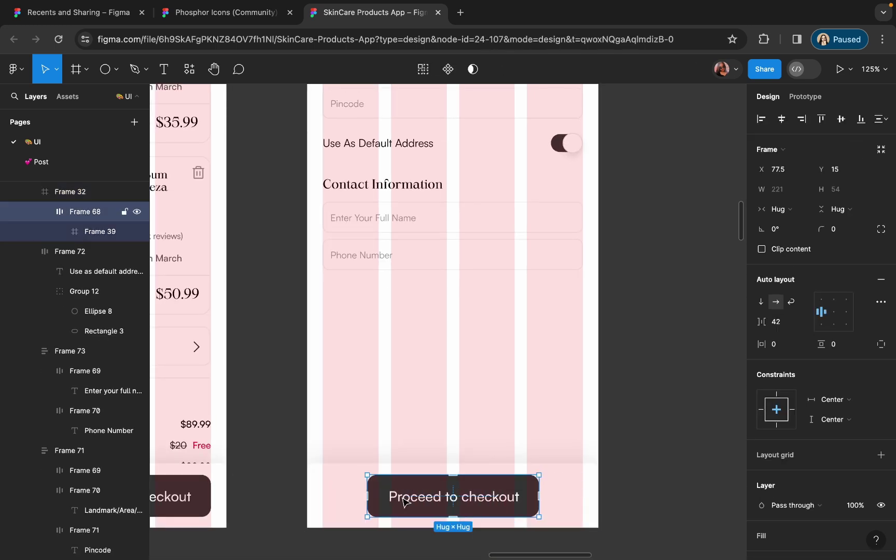
# - Remove the bar's wrapper frames so only the checkout button remains
pyautogui.click(57, 196)
pyautogui.press('super+shift+g')
pyautogui.click(383, 504)
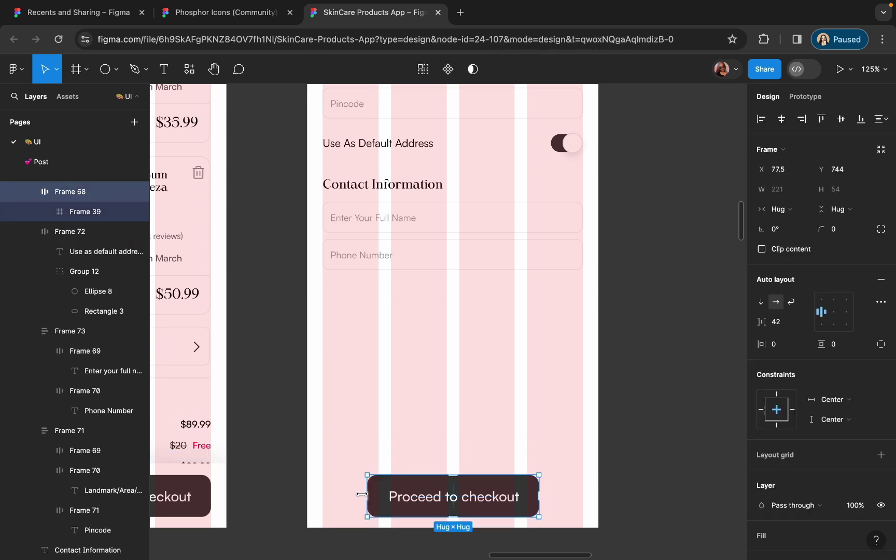
pyautogui.moveTo(362, 494); pyautogui.dragTo(320, 494)
pyautogui.press('super+z')
pyautogui.moveTo(66, 215); pyautogui.dragTo(61, 196)
pyautogui.click(60, 210)
pyautogui.press('Delete')
pyautogui.click(70, 191)
pyautogui.press('Escape')
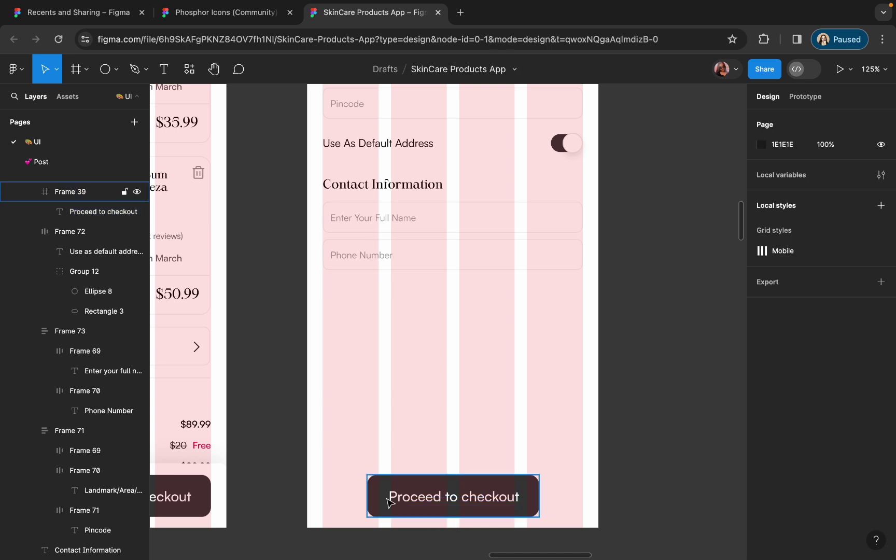
# - Stretch the button to the frame's left and right margins
pyautogui.click(389, 502)
pyautogui.moveTo(367, 495); pyautogui.dragTo(322, 495)
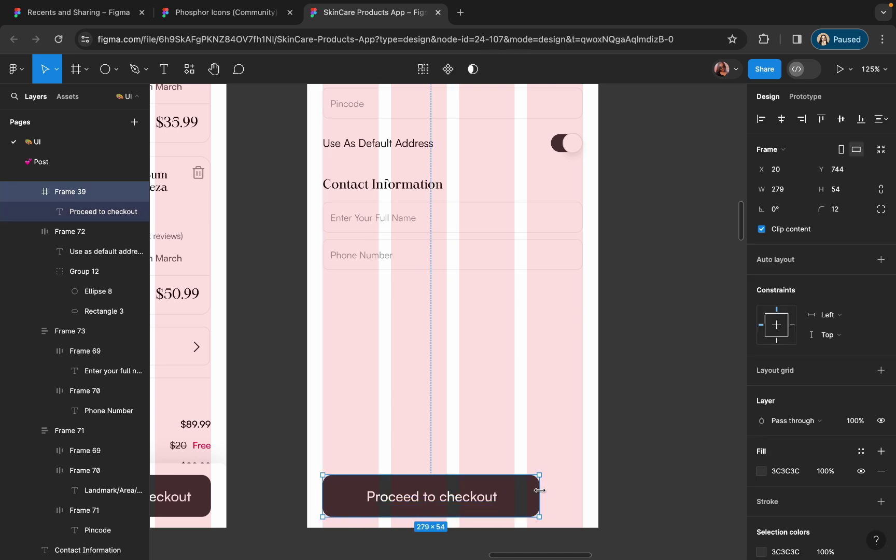
pyautogui.moveTo(540, 490); pyautogui.dragTo(583, 490)
pyautogui.scroll(-2, 513, 451)
# - Change the button's label to 'Save this address' and fit both screens in view
pyautogui.doubleClick(480, 461)
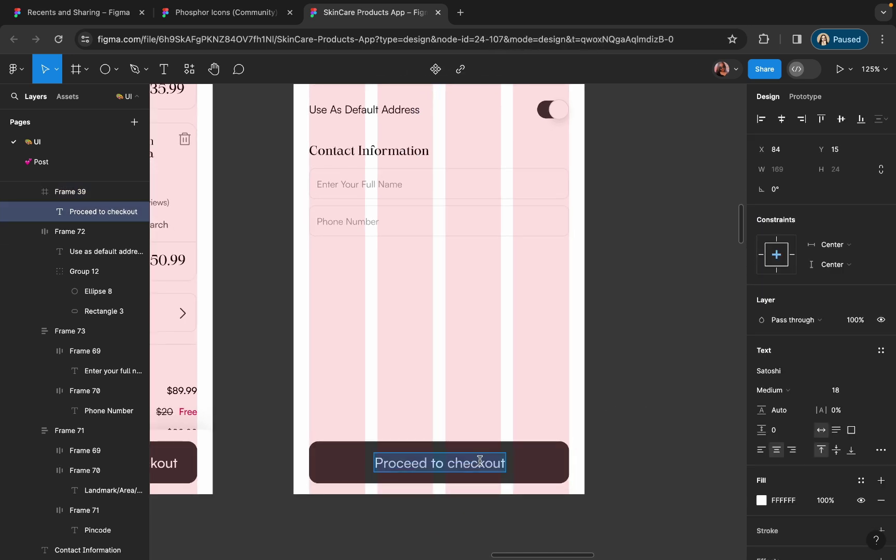
pyautogui.write('Save this address')
pyautogui.press('Escape')
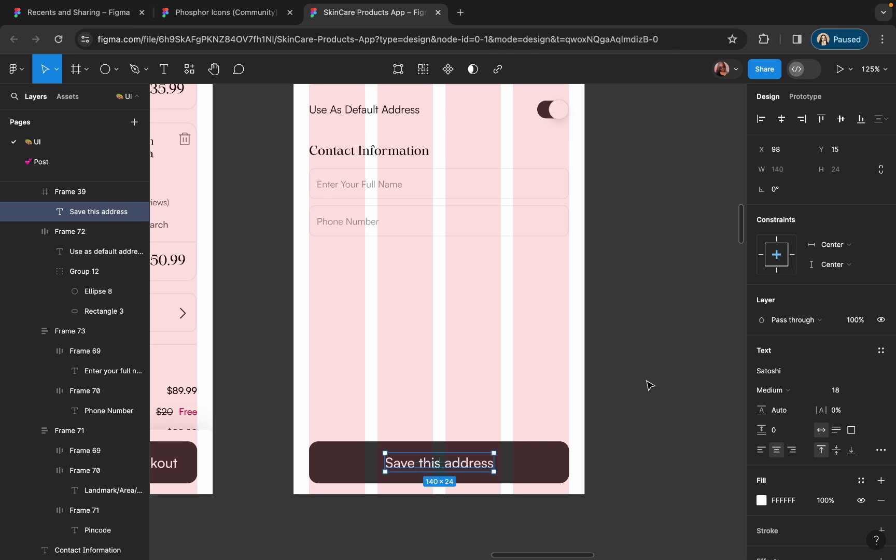
pyautogui.click(649, 385)
pyautogui.hotkey('shift', '1')
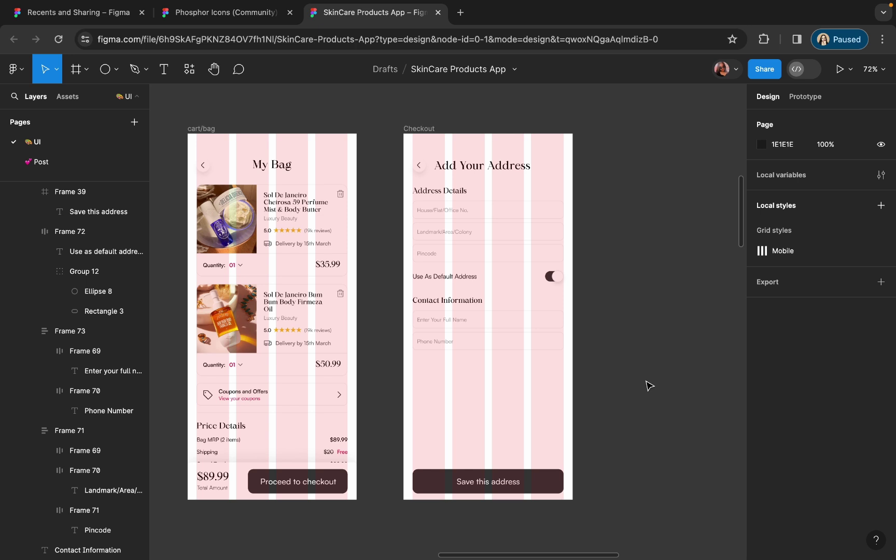
# - Duplicate the Use As Default Address text below Phone Number and retype it as the privacy note
pyautogui.scroll(5, 467, 340)
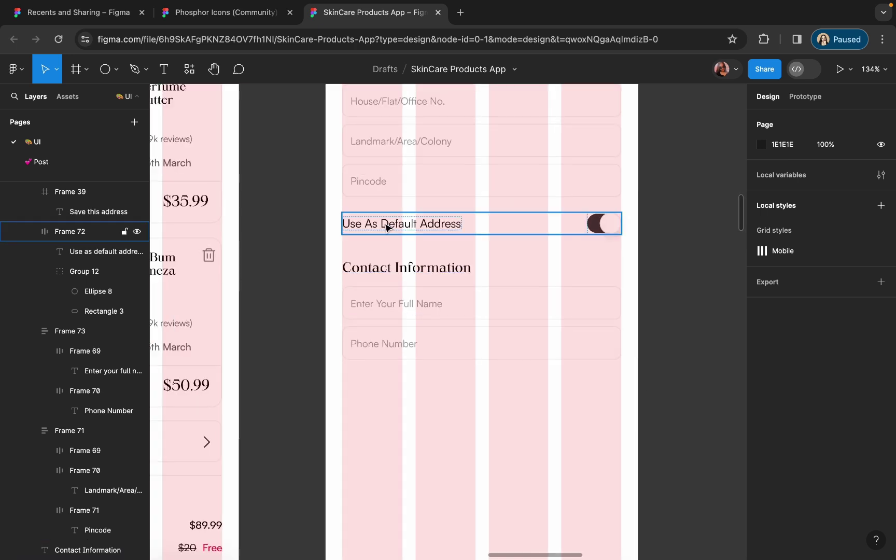
pyautogui.doubleClick(386, 224)
pyautogui.keyDown('alt'); pyautogui.moveTo(386, 224); pyautogui.dragTo(397, 393); pyautogui.keyUp('alt')
pyautogui.doubleClick(397, 392)
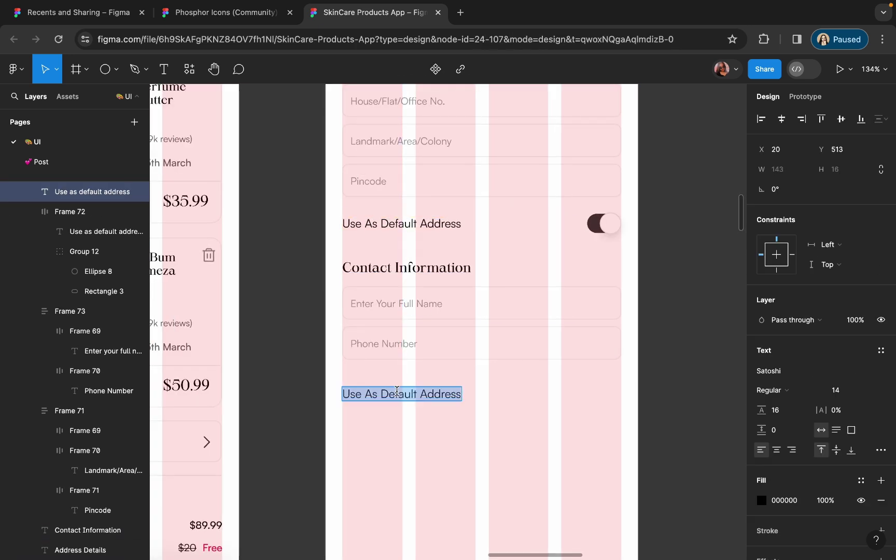
pyautogui.write('Your Personal Information Will Not Be Shared To The Third')
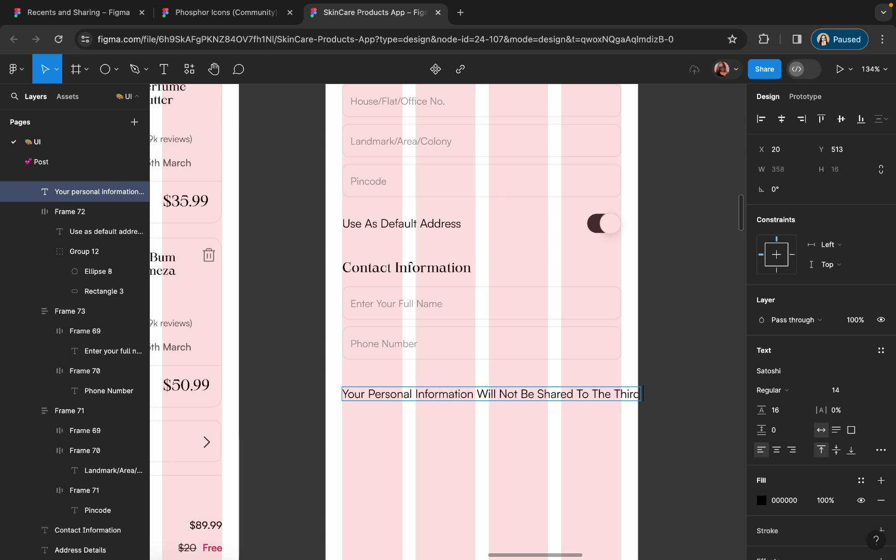
# - Resize the privacy note to 335 wide so it wraps, with line height 18
pyautogui.moveTo(642, 394); pyautogui.dragTo(669, 394)
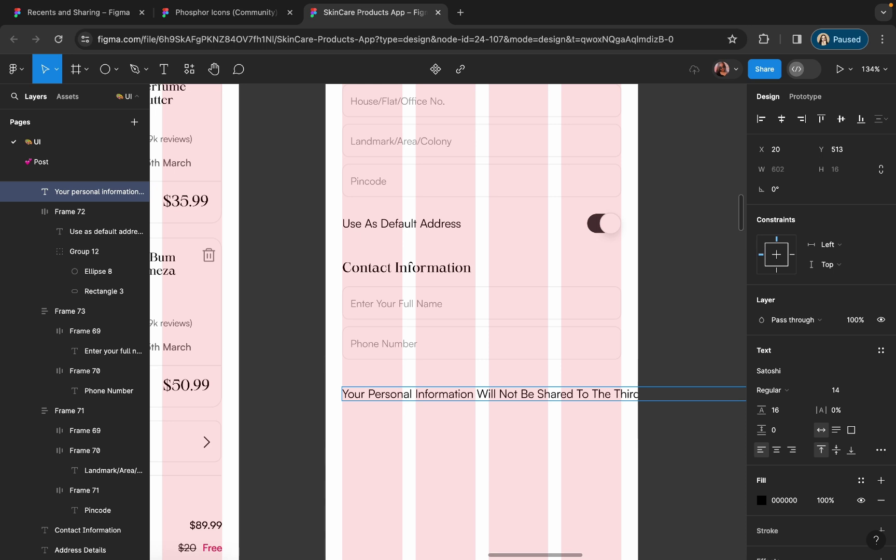
pyautogui.scroll(-5, 452, 441)
pyautogui.moveTo(665, 366); pyautogui.dragTo(490, 377)
pyautogui.scroll(6, 413, 349)
pyautogui.click(787, 413)
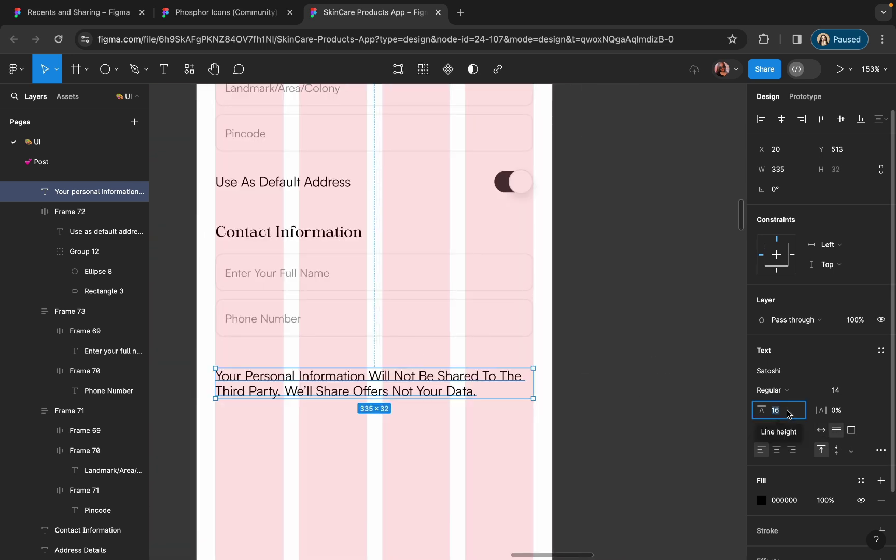
pyautogui.write('18')
pyautogui.press('Return')
# - Set the note's font size to 12, nudge it closer to Phone Number, and readjust its line height
pyautogui.scroll(5, 329, 398)
pyautogui.scroll(-4, 298, 378)
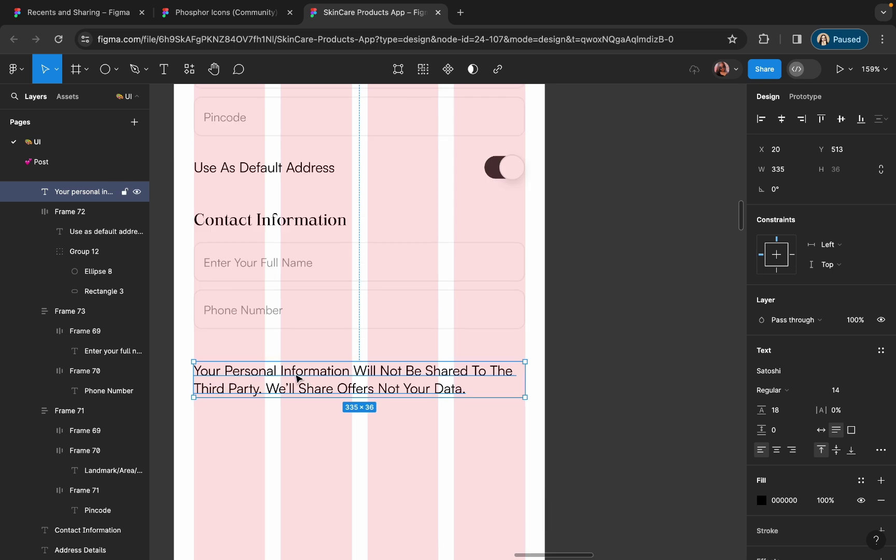
pyautogui.press('Up')
pyautogui.press('Up')
pyautogui.press('Up')
pyautogui.press('Up')
pyautogui.press('Up')
pyautogui.press('Up')
pyautogui.press('Up')
pyautogui.press('Up')
pyautogui.press('Up')
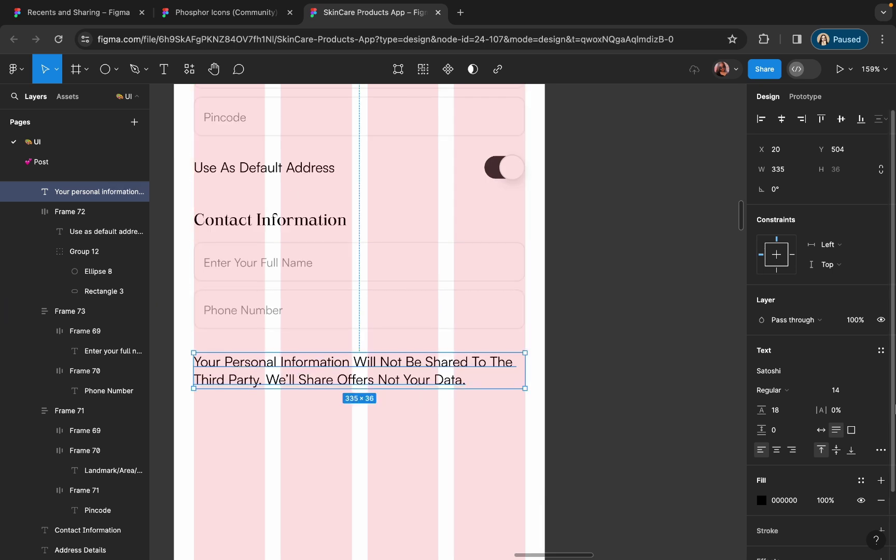
pyautogui.click(835, 390)
pyautogui.write('12')
pyautogui.press('Return')
pyautogui.scroll(3, 386, 330)
pyautogui.click(778, 409)
pyautogui.write('1')
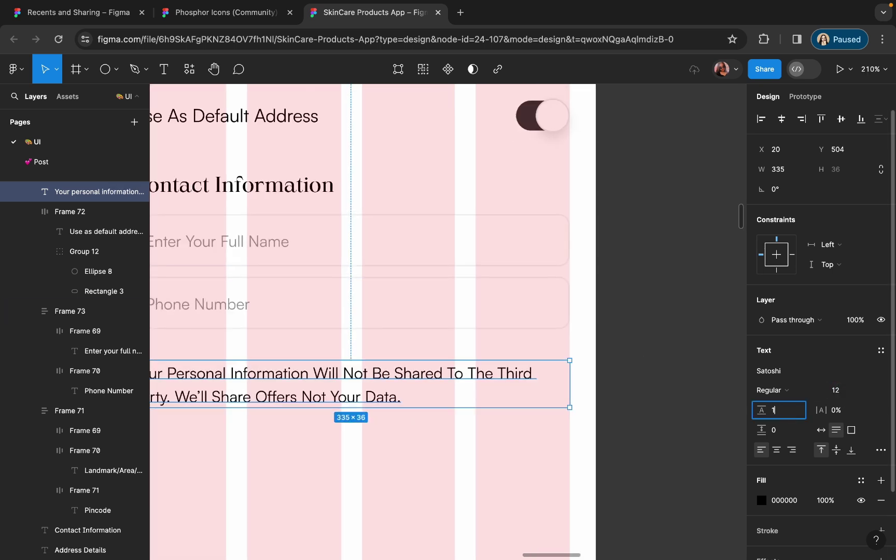
pyautogui.click(461, 430)
pyautogui.scroll(-3, 410, 406)
pyautogui.scroll(2, 439, 417)
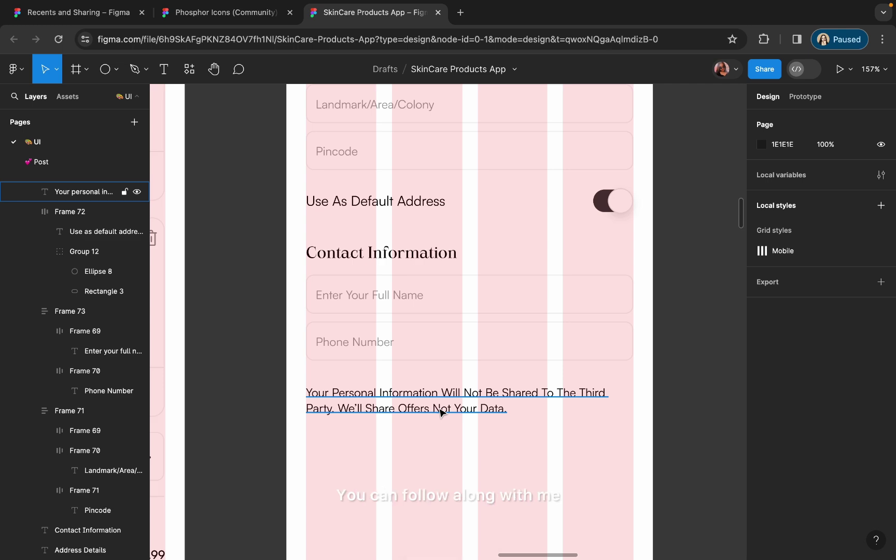
# - Copy the LockKey icon from the Phosphor Icons file and paste it beside the privacy note
pyautogui.click(443, 412)
pyautogui.click(208, 12)
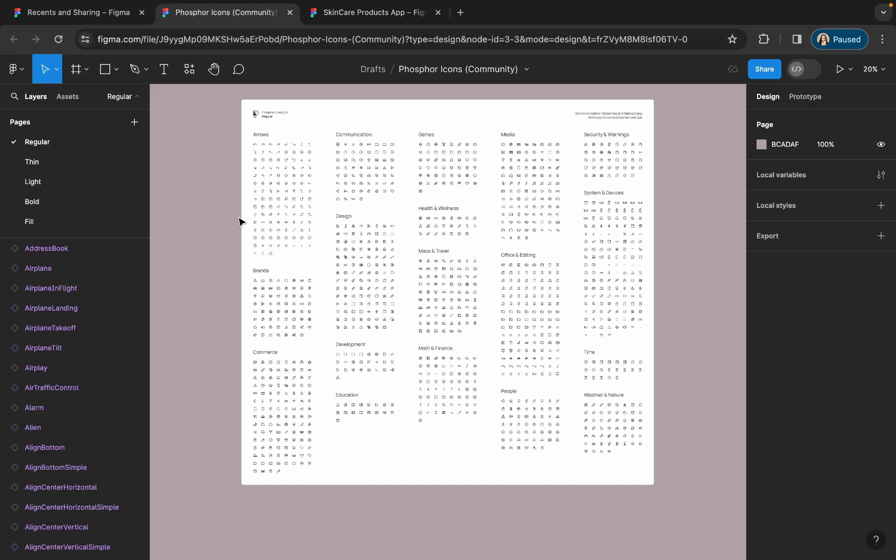
pyautogui.scroll(5, 465, 177)
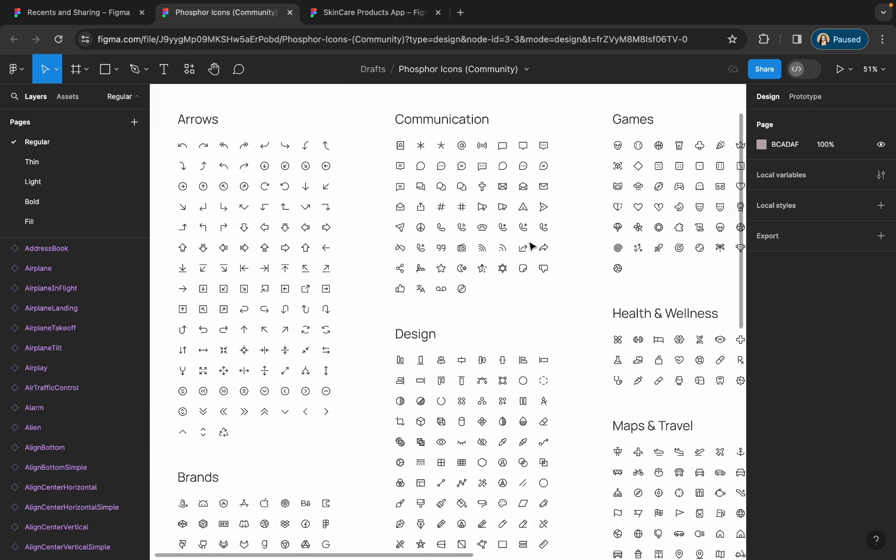
pyautogui.hscroll(5, 456, 218)
pyautogui.hscroll(5, 451, 236)
pyautogui.scroll(5, 632, 254)
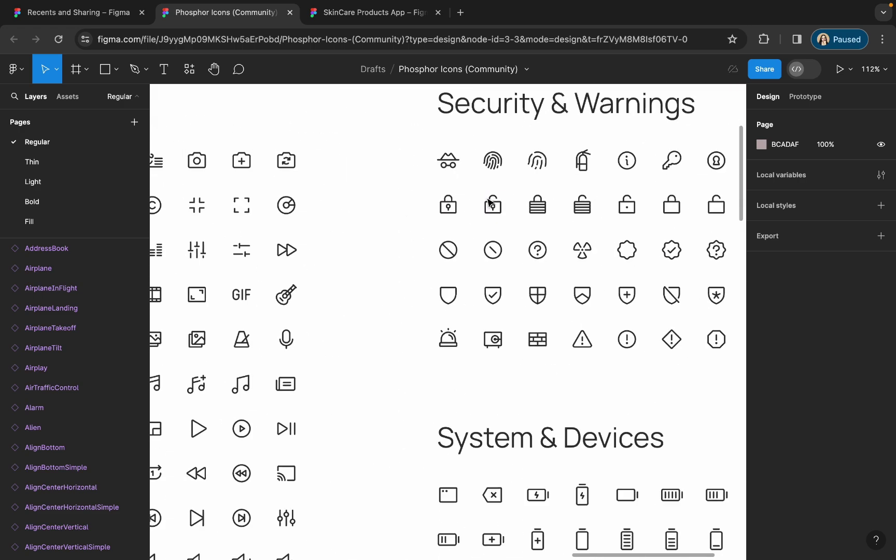
pyautogui.click(399, 228)
pyautogui.hotkey('ctrl', 'c')
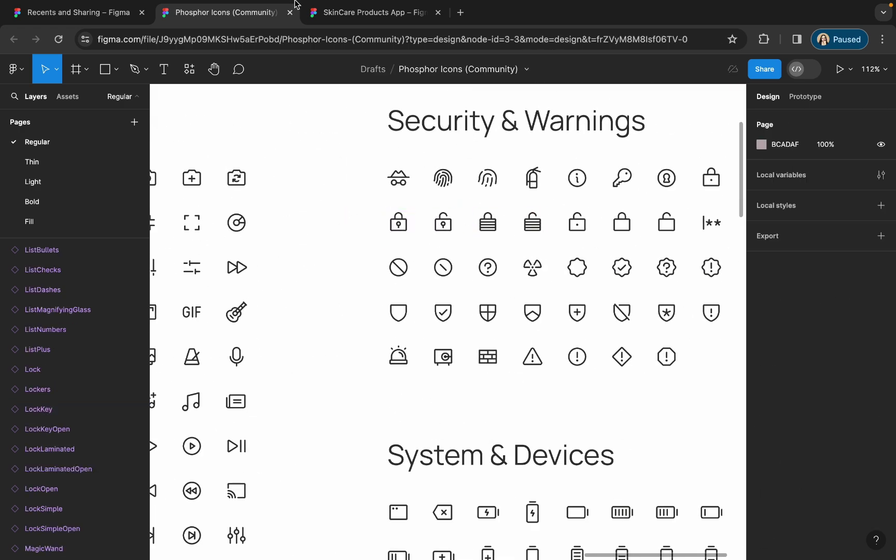
pyautogui.hotkey('ctrl', 'Tab')
pyautogui.hotkey('ctrl', 'v')
pyautogui.moveTo(441, 335); pyautogui.dragTo(326, 413)
# - Move the privacy note next to the lock and enlarge the lock icon to 22 px
pyautogui.click(322, 402)
pyautogui.click(331, 413)
pyautogui.press('k')
pyautogui.scroll(3, 326, 413)
pyautogui.scroll(2, 326, 414)
pyautogui.click(397, 417)
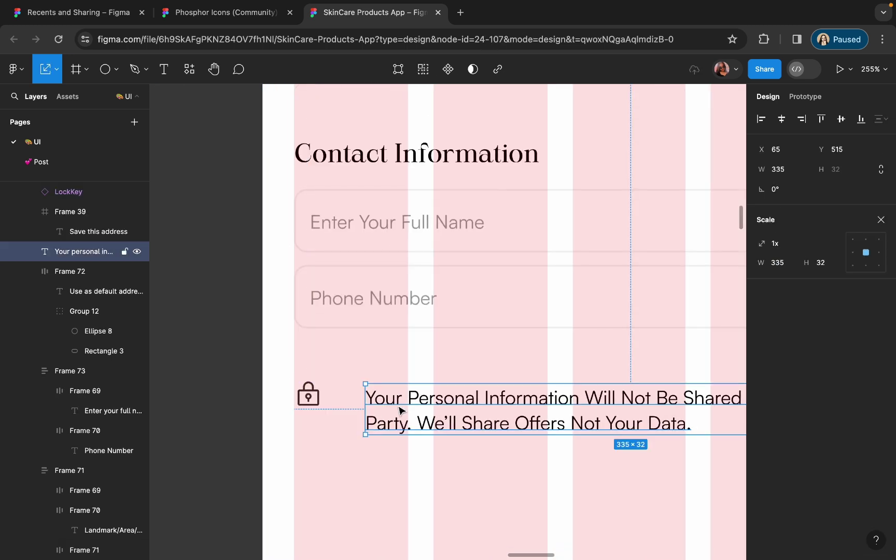
pyautogui.moveTo(397, 416); pyautogui.dragTo(330, 415)
pyautogui.click(317, 400)
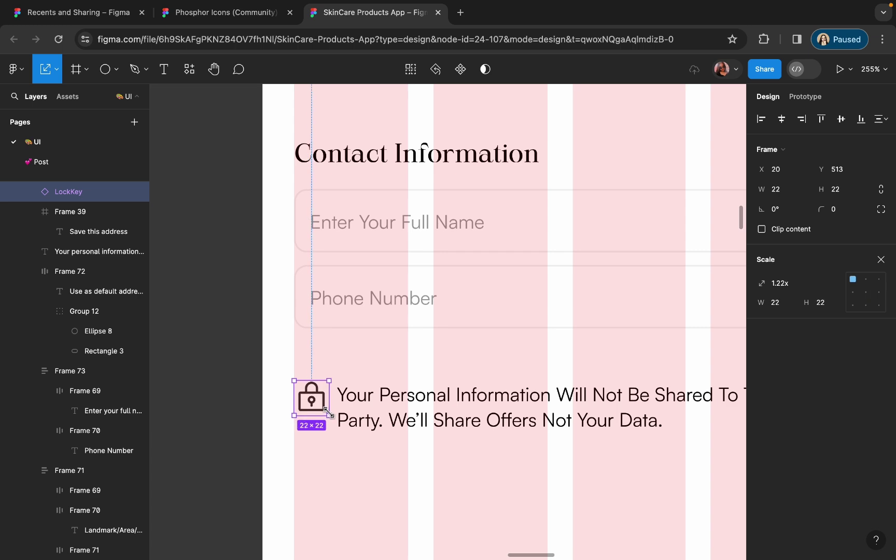
pyautogui.click(386, 420)
pyautogui.moveTo(386, 420); pyautogui.dragTo(388, 420)
# - Colour the lock icon red by sampling the red coupon text colour
pyautogui.scroll(10, 332, 406)
pyautogui.click(331, 406)
pyautogui.scroll(-10, 332, 406)
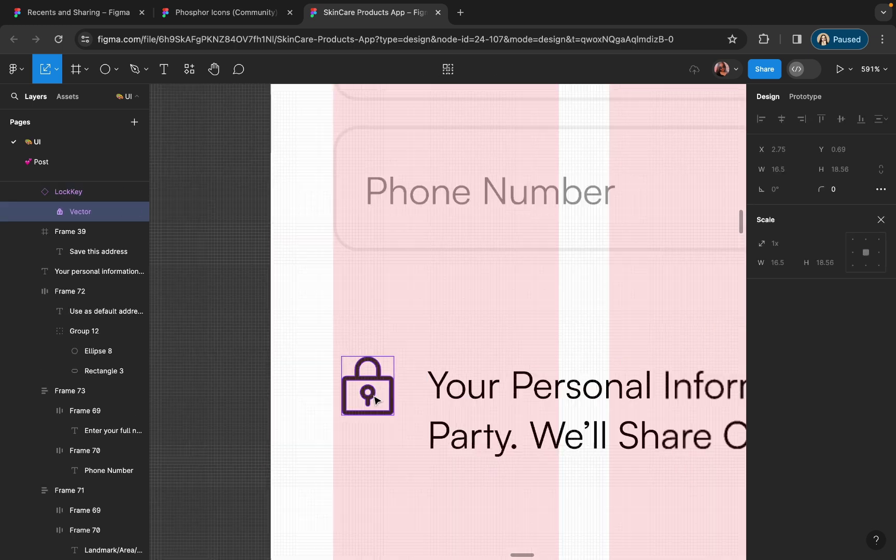
pyautogui.scroll(-5, 356, 390)
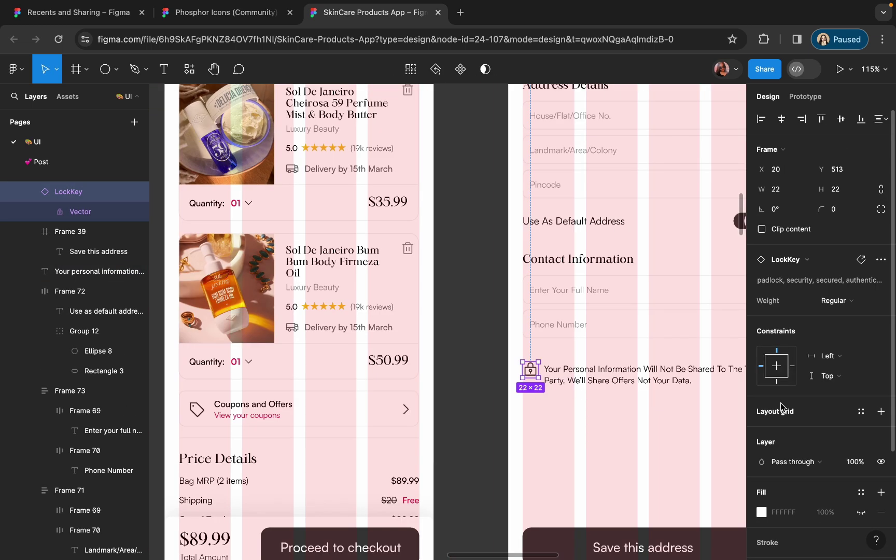
pyautogui.click(762, 534)
pyautogui.click(615, 411)
pyautogui.scroll(5, 686, 129)
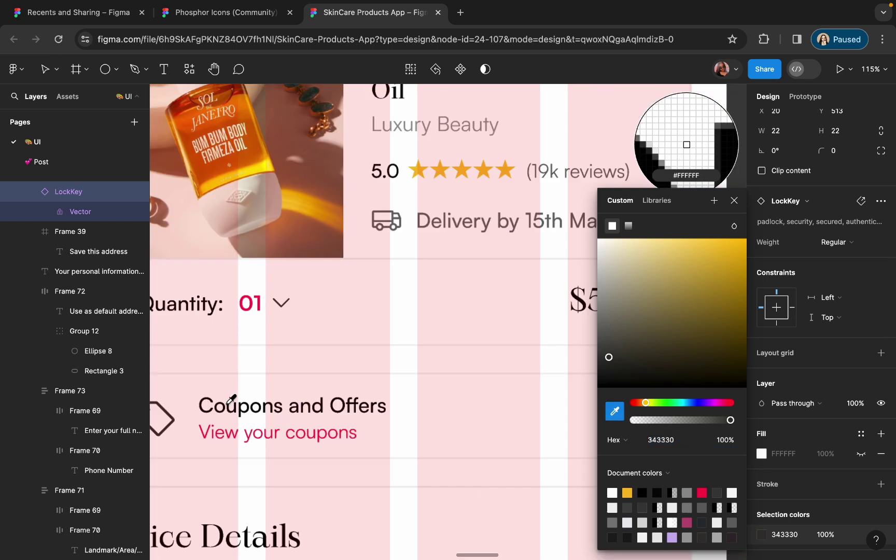
pyautogui.click(686, 140)
pyautogui.scroll(-5, 686, 140)
pyautogui.press('Escape')
pyautogui.press('Escape')
pyautogui.scroll(2, 501, 348)
# - Wrap the lock icon and privacy note together in an auto-layout row
pyautogui.click(502, 347)
pyautogui.scroll(5, 502, 348)
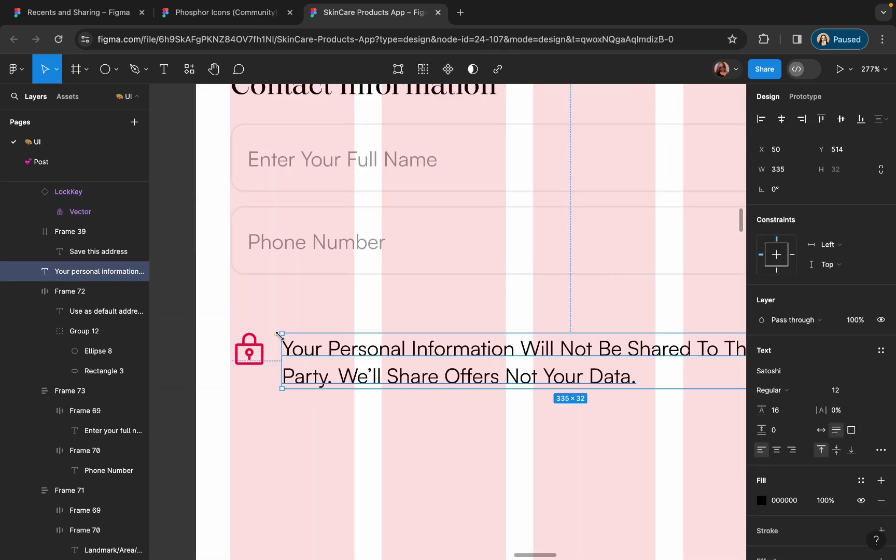
pyautogui.keyDown('shift'); pyautogui.click(248, 348); pyautogui.keyUp('shift')
pyautogui.hotkey('shift', 'a')
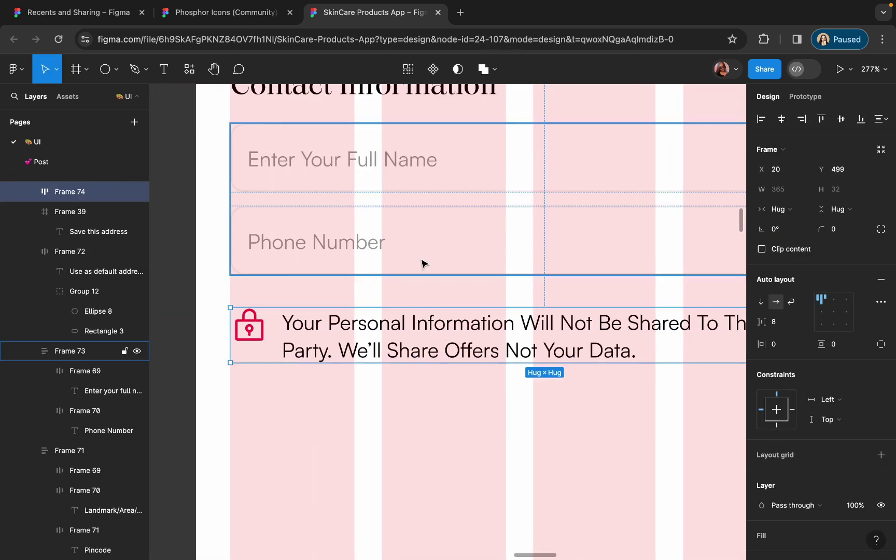
pyautogui.scroll(-5, 422, 260)
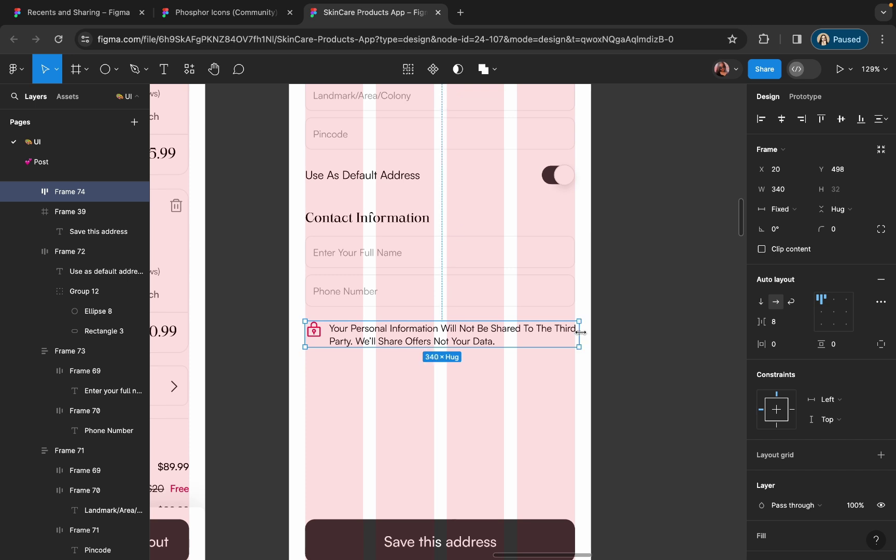
pyautogui.click(619, 345)
pyautogui.scroll(-5, 624, 349)
# - Pull the back arrow out of the header and position it at the checkout screen's top-left
pyautogui.scroll(5, 473, 191)
pyautogui.click(472, 191)
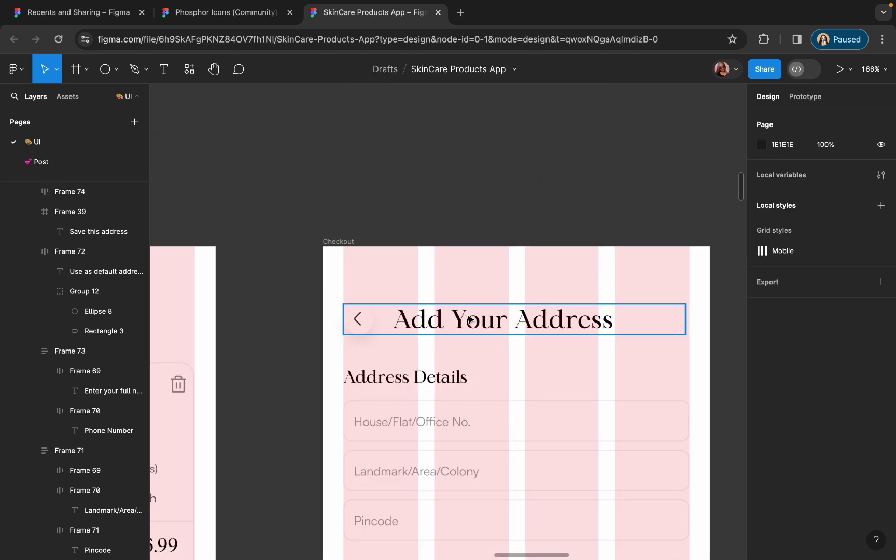
pyautogui.doubleClick(472, 191)
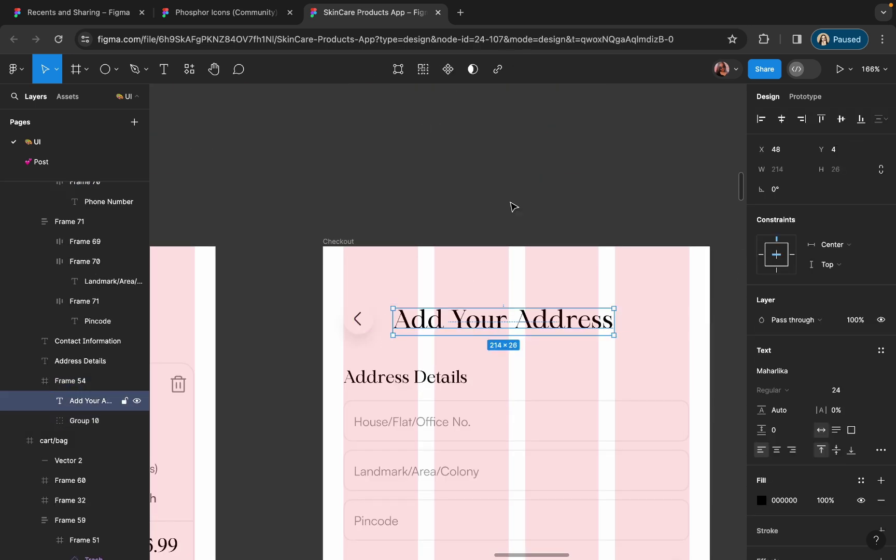
pyautogui.hotkey('ctrl', 'z')
pyautogui.hotkey('ctrl', 'z')
pyautogui.hotkey('ctrl', 'z')
pyautogui.hotkey('ctrl', 'z')
pyautogui.hotkey('ctrl', 'z')
pyautogui.hotkey('ctrl', 'z')
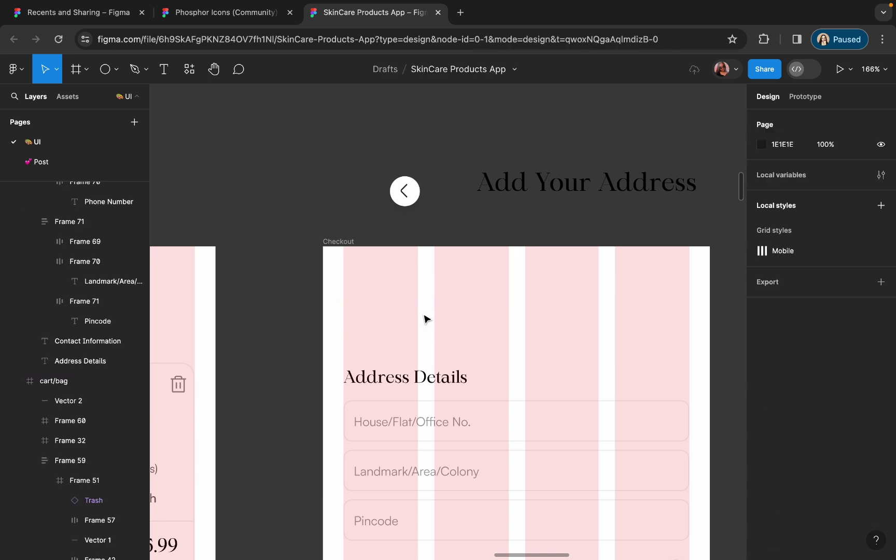
pyautogui.hotkey('ctrl', 'z')
pyautogui.hotkey('ctrl', 'z')
pyautogui.scroll(-3, 493, 223)
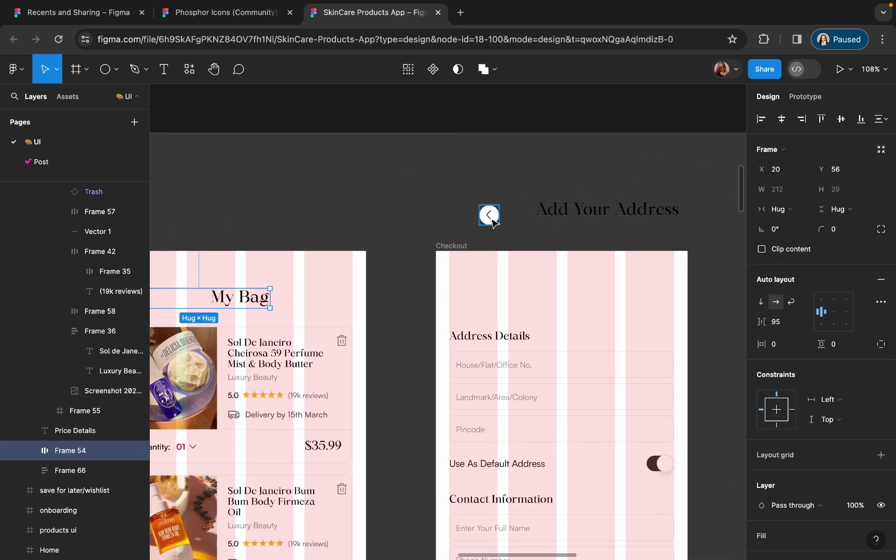
pyautogui.moveTo(492, 223); pyautogui.dragTo(461, 305)
pyautogui.scroll(5, 449, 287)
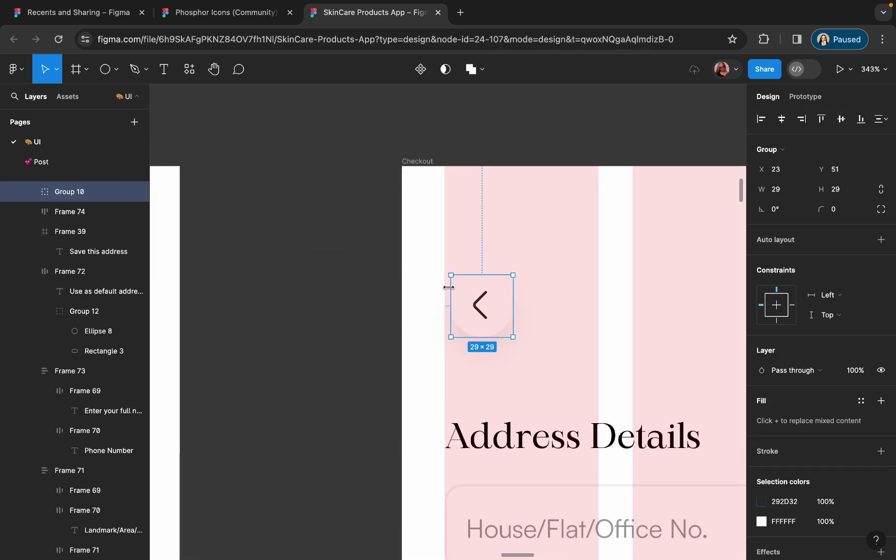
pyautogui.press('Left')
pyautogui.press('Left')
pyautogui.press('Left')
pyautogui.press('Down')
pyautogui.press('Down')
pyautogui.press('Down')
pyautogui.press('Down')
pyautogui.press('Down')
pyautogui.scroll(-5, 484, 180)
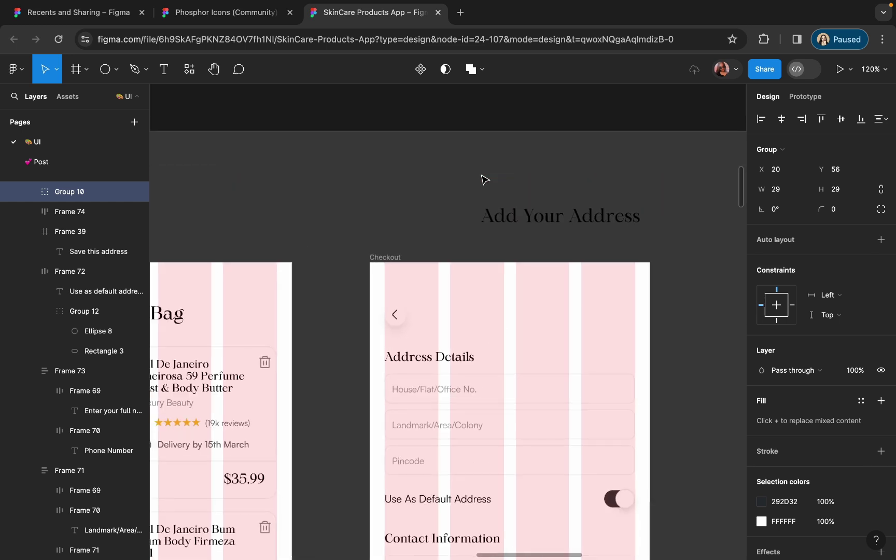
# - Retitle the header 'Shipping Address' with font size 20
pyautogui.doubleClick(534, 216)
pyautogui.write('Shippi')
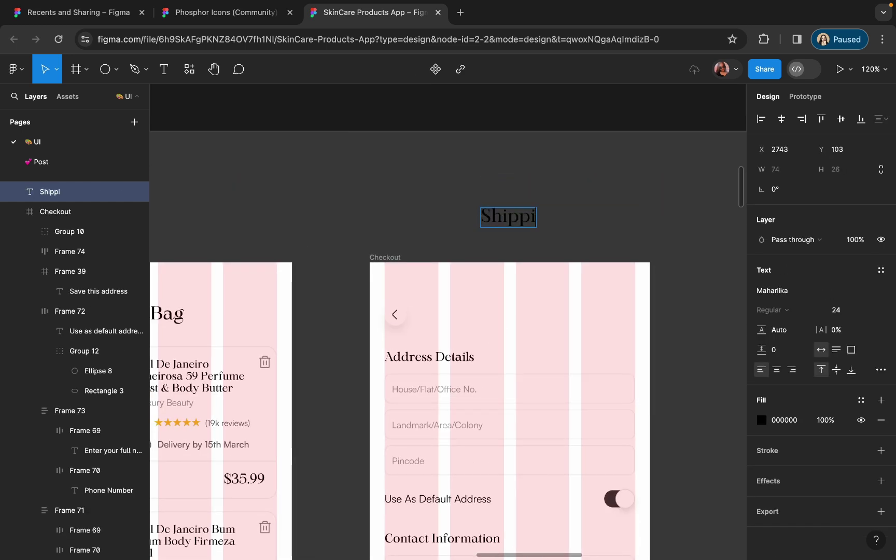
pyautogui.write('ng Addre')
pyautogui.press('BackSpace')
pyautogui.press('BackSpace')
pyautogui.press('BackSpace')
pyautogui.write('ddress')
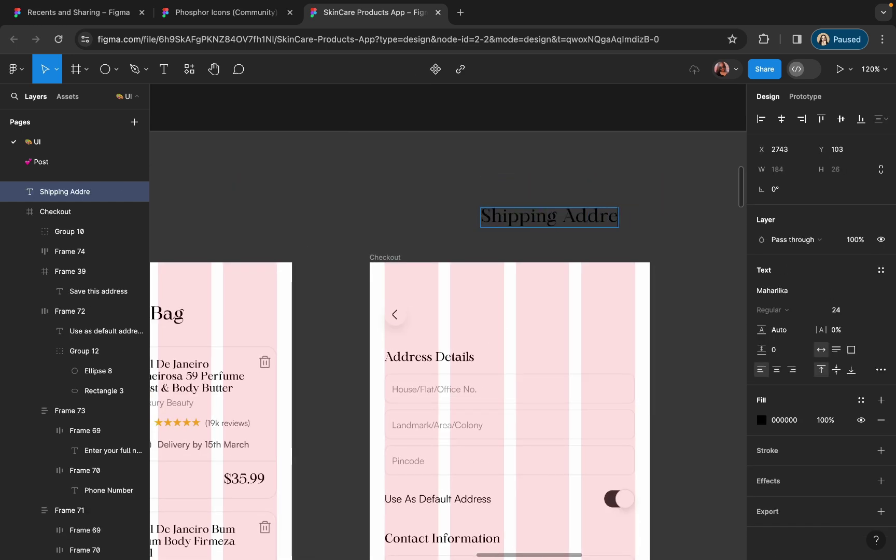
pyautogui.press('Escape')
pyautogui.click(835, 309)
pyautogui.write('20')
pyautogui.press('Return')
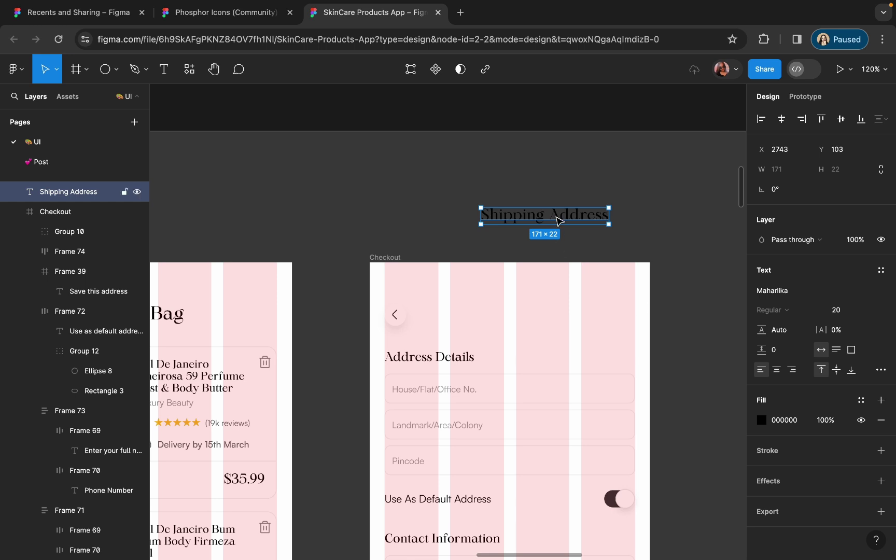
# - Move the Shipping Address title into the screen and auto-layout it with the back arrow
pyautogui.moveTo(559, 221); pyautogui.dragTo(521, 322)
pyautogui.scroll(5, 572, 307)
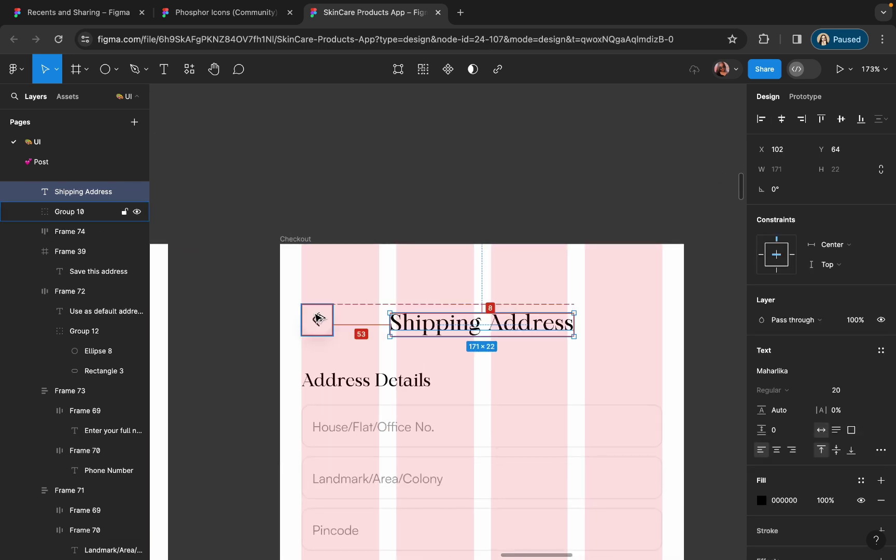
pyautogui.keyDown('shift'); pyautogui.click(329, 320); pyautogui.keyUp('shift')
pyautogui.hotkey('shift', 'a')
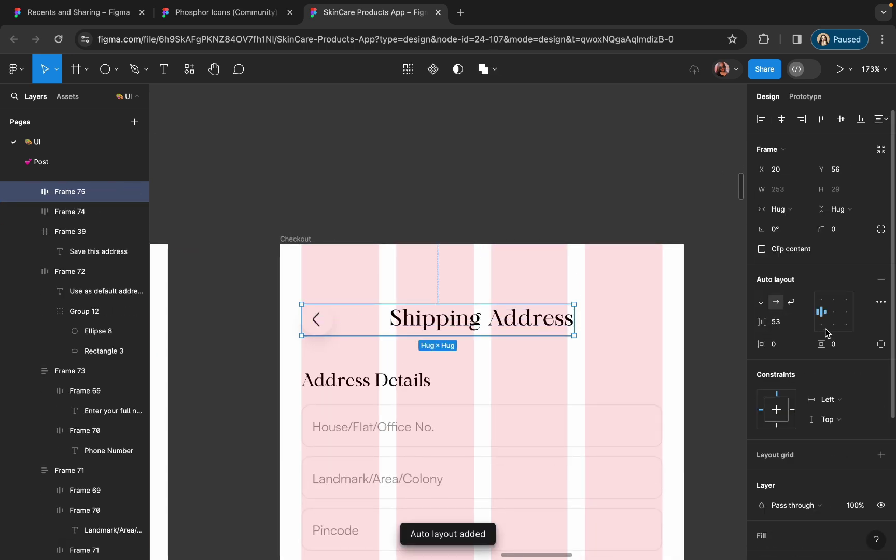
pyautogui.press('Escape')
pyautogui.scroll(-5, 532, 329)
# - Shift the address, default-address, contact and privacy sections down from the header
pyautogui.moveTo(400, 210); pyautogui.dragTo(443, 301)
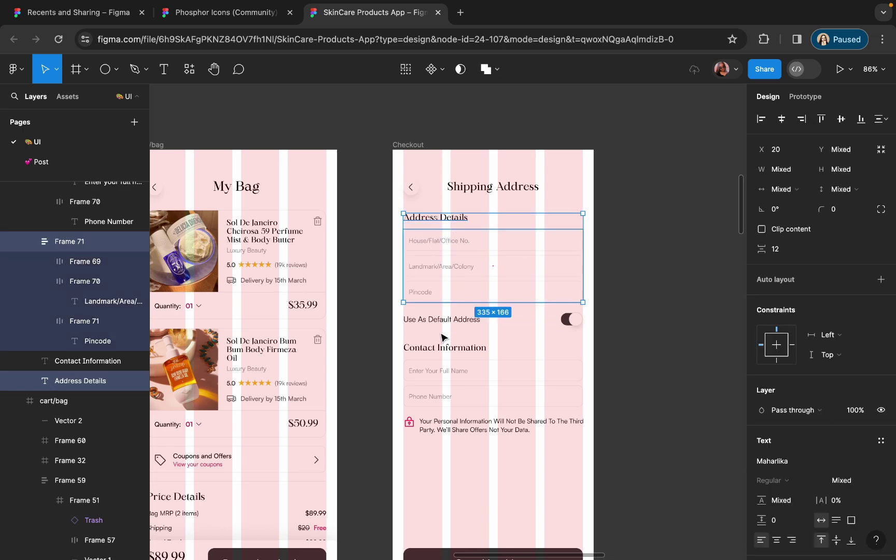
pyautogui.keyDown('shift'); pyautogui.click(444, 320); pyautogui.keyUp('shift')
pyautogui.keyDown('shift'); pyautogui.click(445, 348); pyautogui.keyUp('shift')
pyautogui.keyDown('shift'); pyautogui.click(466, 426); pyautogui.keyUp('shift')
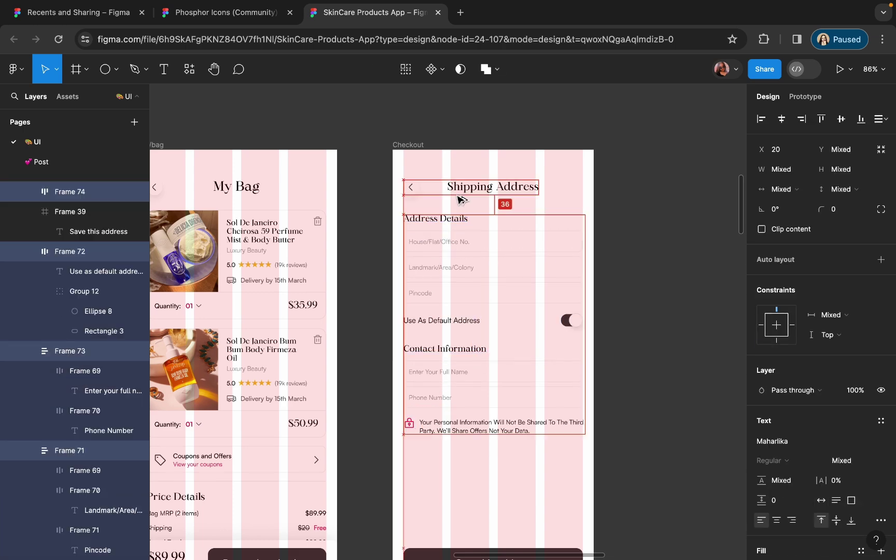
pyautogui.press('Down')
pyautogui.press('Down')
pyautogui.press('Down')
pyautogui.press('Down')
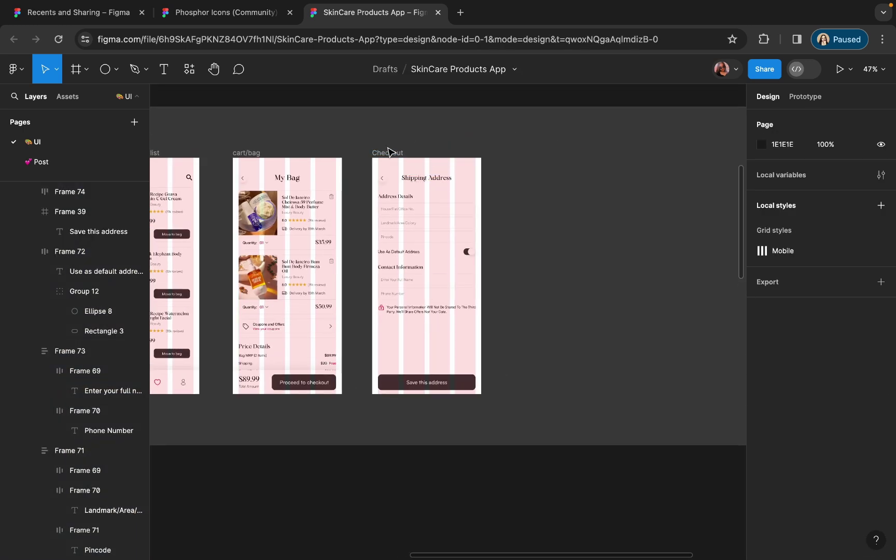
# - Fit the checkout screen in view, hide layout grids, and go to the Phosphor Icons file
pyautogui.click(422, 127)
pyautogui.hotkey('shift', '2')
pyautogui.hotkey('ctrl', 'g')
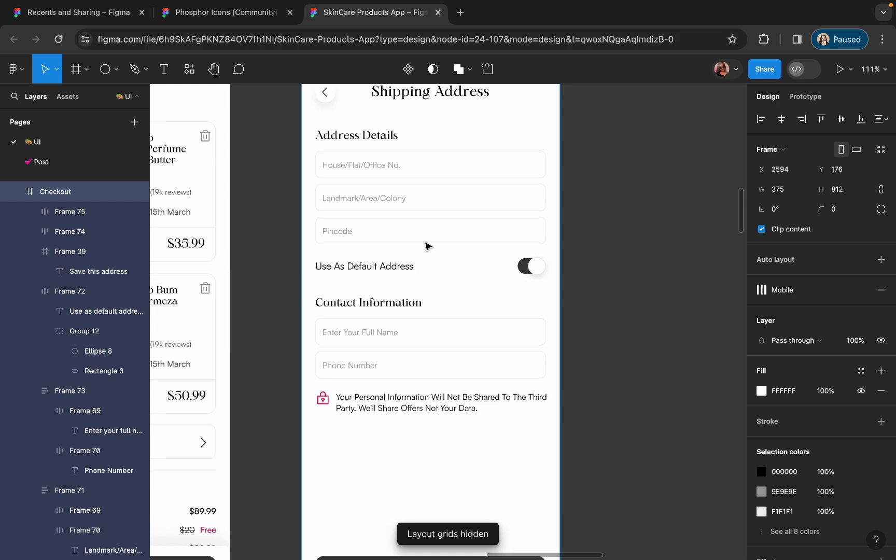
pyautogui.click(223, 13)
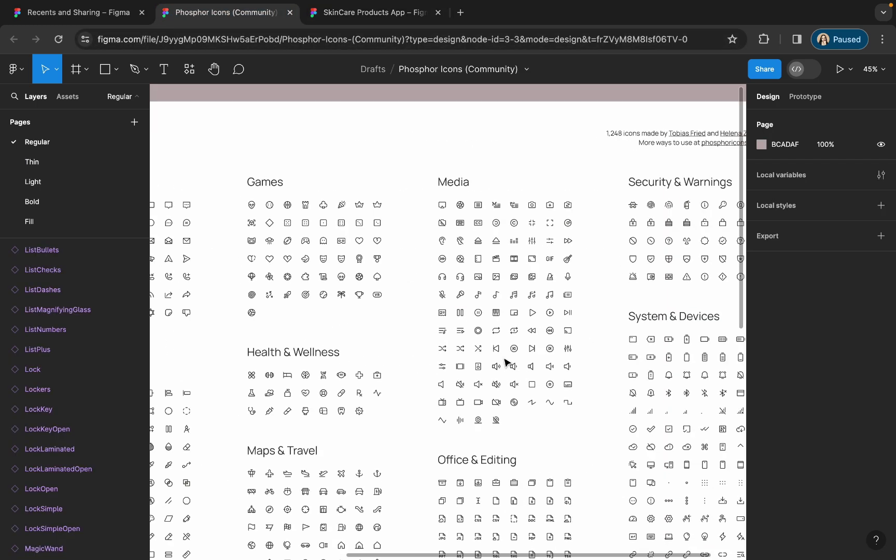
# - Browse the Phosphor icons, inspect the RadioButton icon, and return to the SkinCare Products App file
pyautogui.scroll(3, 506, 361)
pyautogui.scroll(-3, 345, 386)
pyautogui.scroll(-5, 346, 394)
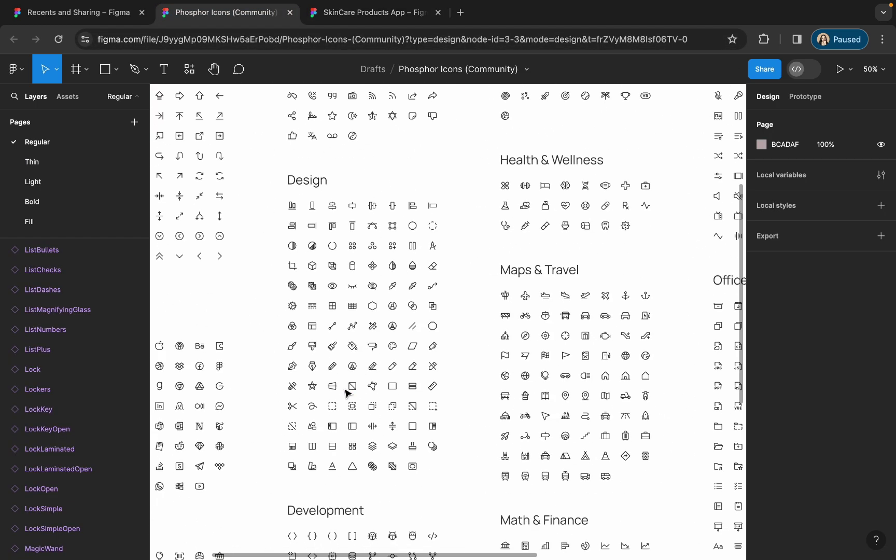
pyautogui.scroll(5, 358, 217)
pyautogui.scroll(-10, 284, 254)
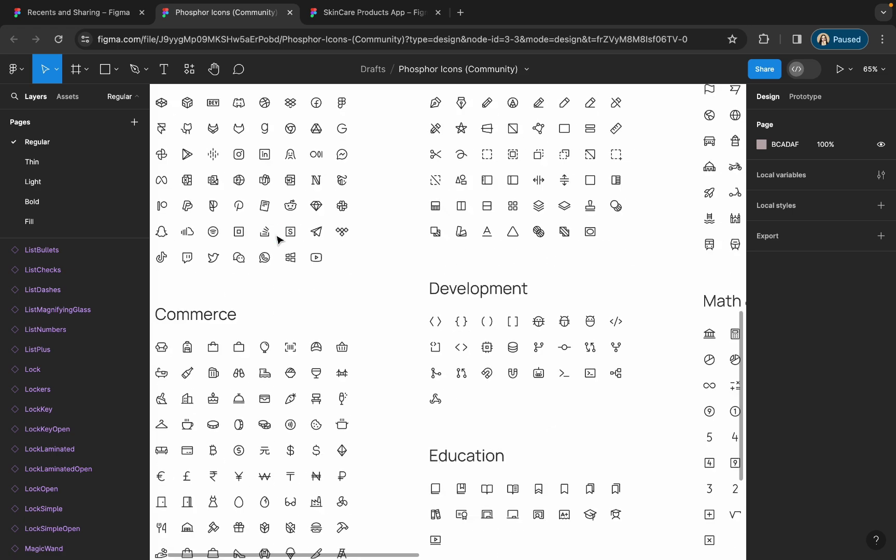
pyautogui.scroll(2, 280, 235)
pyautogui.scroll(-5, 280, 269)
pyautogui.scroll(6, 495, 270)
pyautogui.scroll(-3, 494, 270)
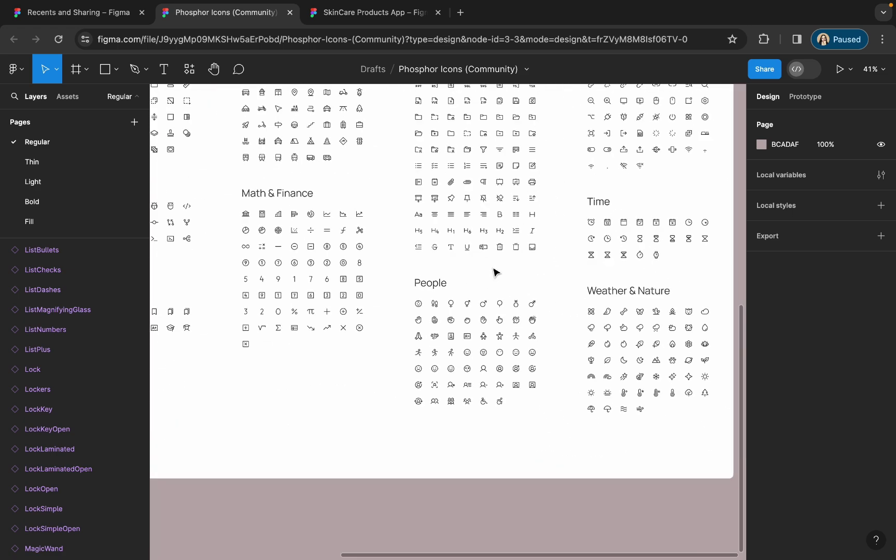
pyautogui.scroll(2, 496, 272)
pyautogui.scroll(-3, 494, 270)
pyautogui.scroll(5, 495, 270)
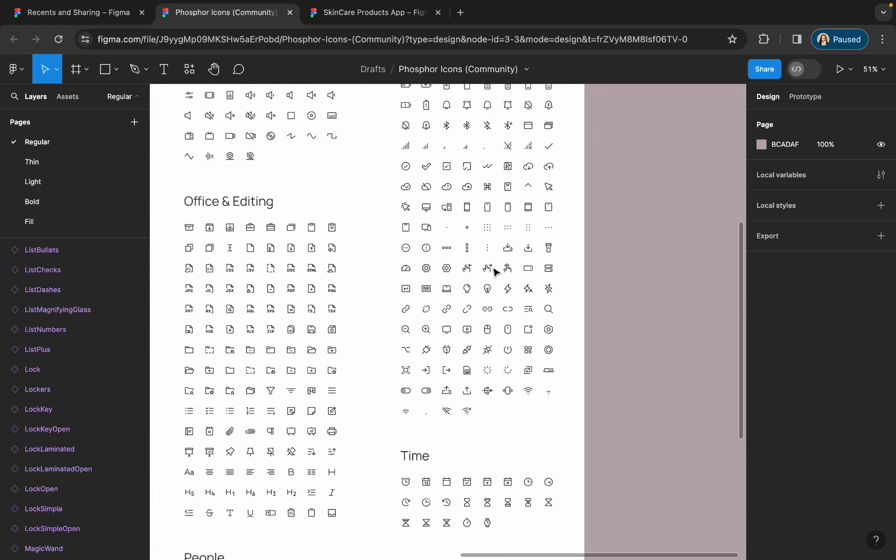
pyautogui.scroll(5, 495, 271)
pyautogui.scroll(-3, 495, 270)
pyautogui.scroll(2, 536, 504)
pyautogui.scroll(5, 506, 443)
pyautogui.click(507, 443)
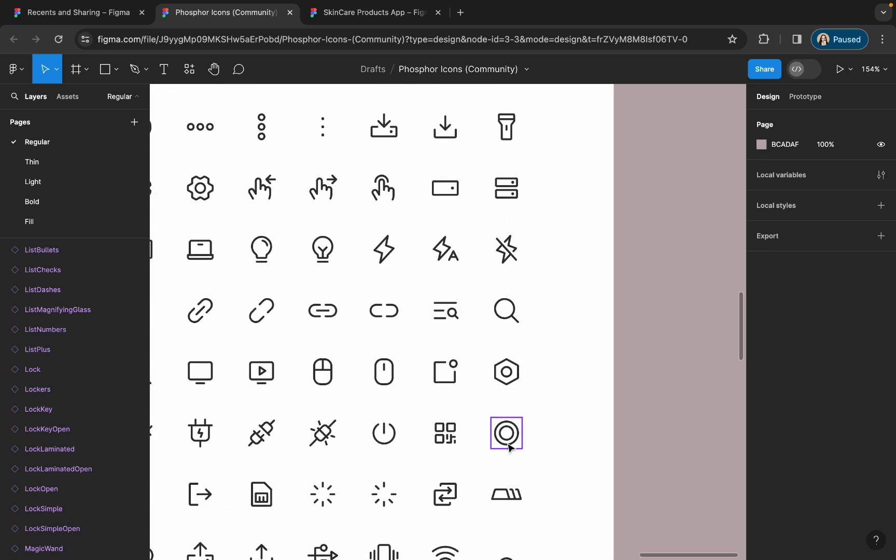
pyautogui.click(558, 440)
pyautogui.scroll(-5, 551, 437)
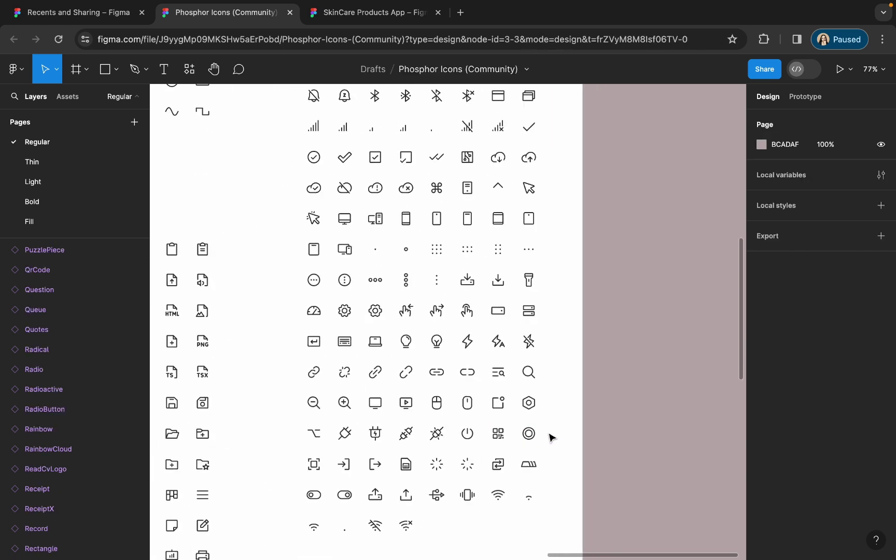
pyautogui.scroll(-3, 551, 437)
pyautogui.click(374, 12)
# - Rename the Checkout screen to 'Shipping address' and duplicate it to the right
pyautogui.scroll(-3, 564, 305)
pyautogui.click(576, 304)
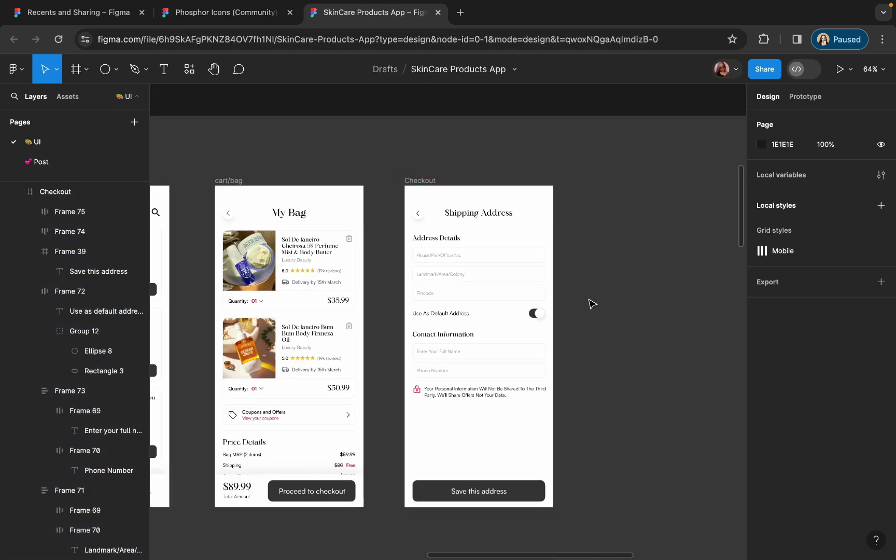
pyautogui.doubleClick(416, 182)
pyautogui.write('Shippin')
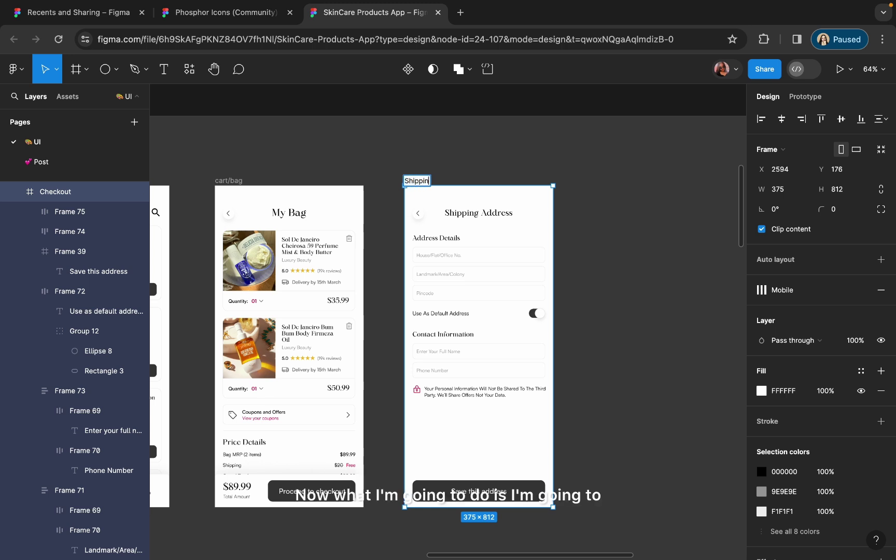
pyautogui.write('g ')
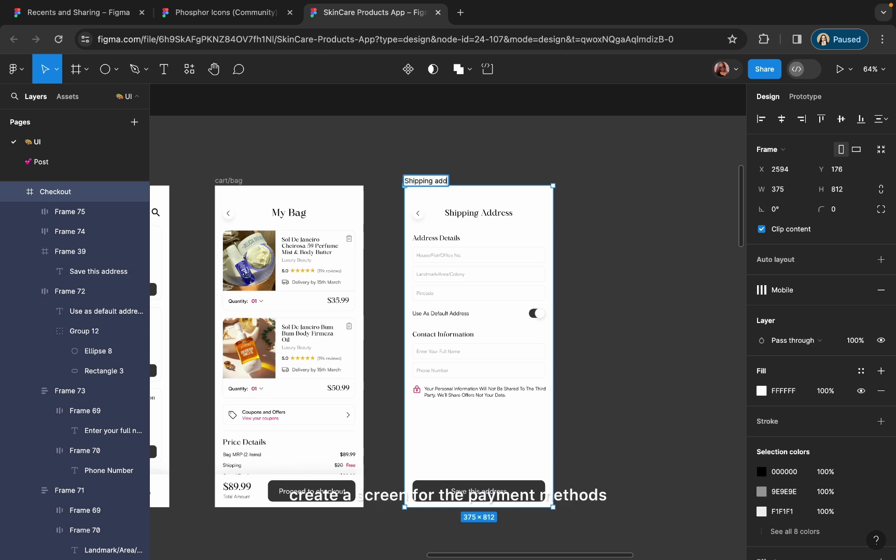
pyautogui.write('address')
pyautogui.press('Return')
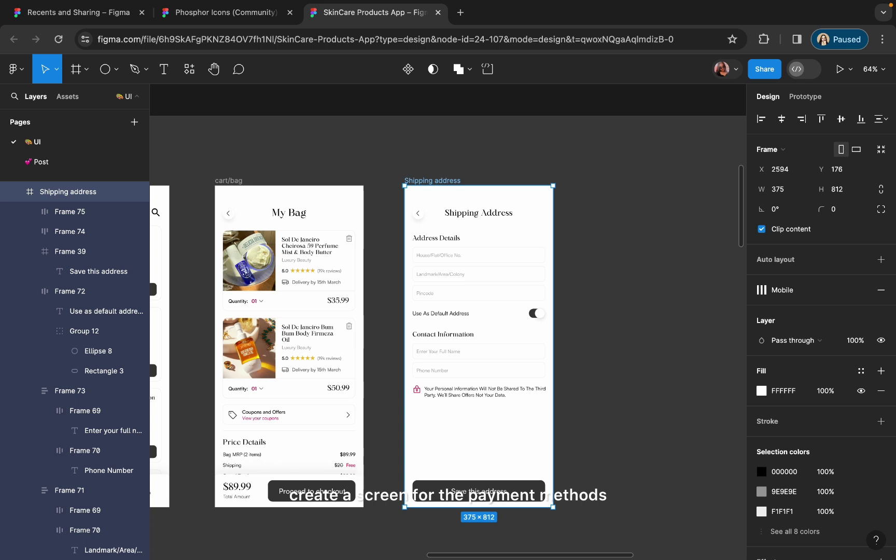
pyautogui.moveTo(432, 181); pyautogui.dragTo(621, 194)
# - Select the address, default toggle, contact and privacy note groups in the third screen
pyautogui.hscroll(3, 620, 194)
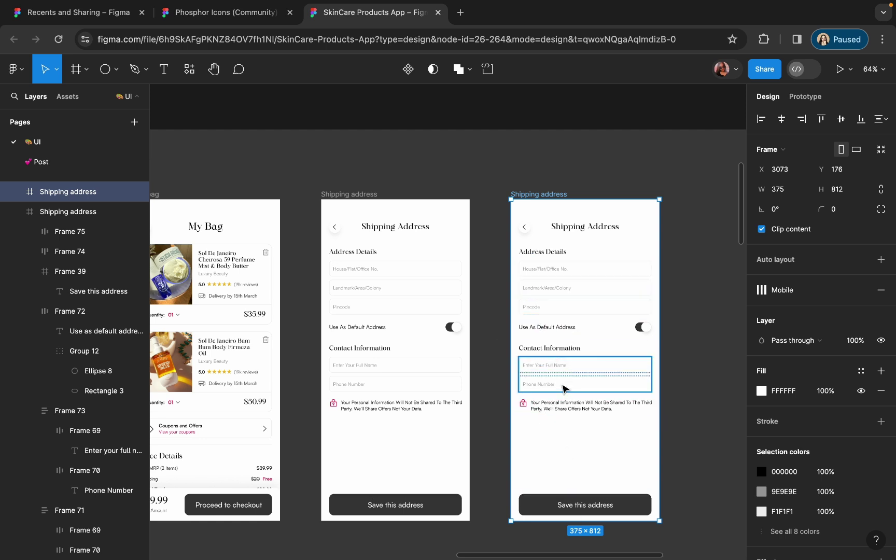
pyautogui.hscroll(-3, 591, 224)
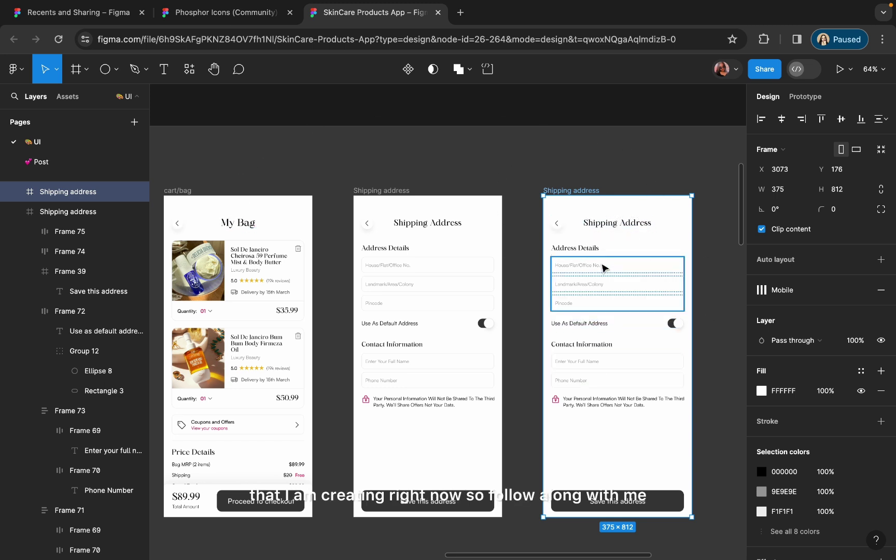
pyautogui.scroll(-1, 603, 268)
pyautogui.hscroll(2, 603, 267)
pyautogui.click(551, 237)
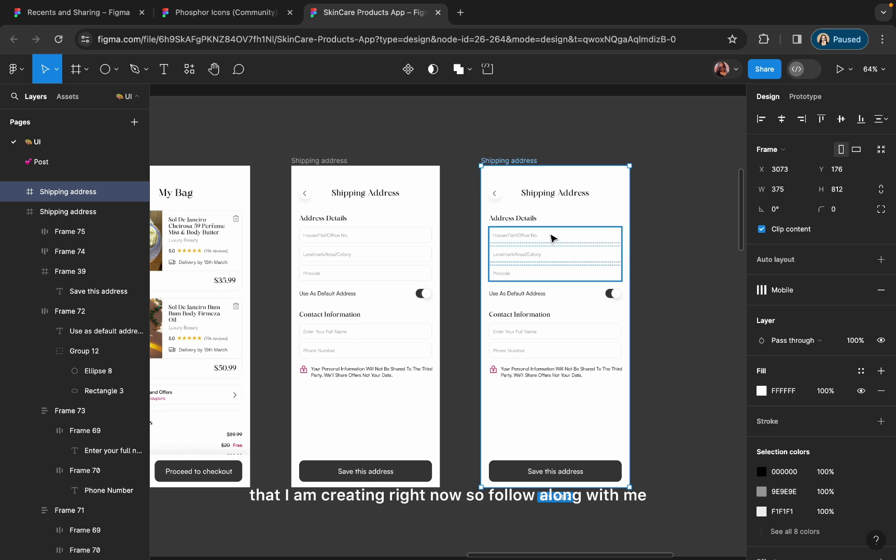
pyautogui.keyDown('shift'); pyautogui.click(512, 217); pyautogui.keyUp('shift')
pyautogui.keyDown('shift'); pyautogui.click(518, 293); pyautogui.keyUp('shift')
pyautogui.keyDown('shift'); pyautogui.click(518, 314); pyautogui.keyUp('shift')
# - Delete the remaining form sections and the privacy note from the copied screen
pyautogui.keyDown('shift'); pyautogui.click(555, 341); pyautogui.keyUp('shift')
pyautogui.keyDown('shift'); pyautogui.click(560, 371); pyautogui.keyUp('shift')
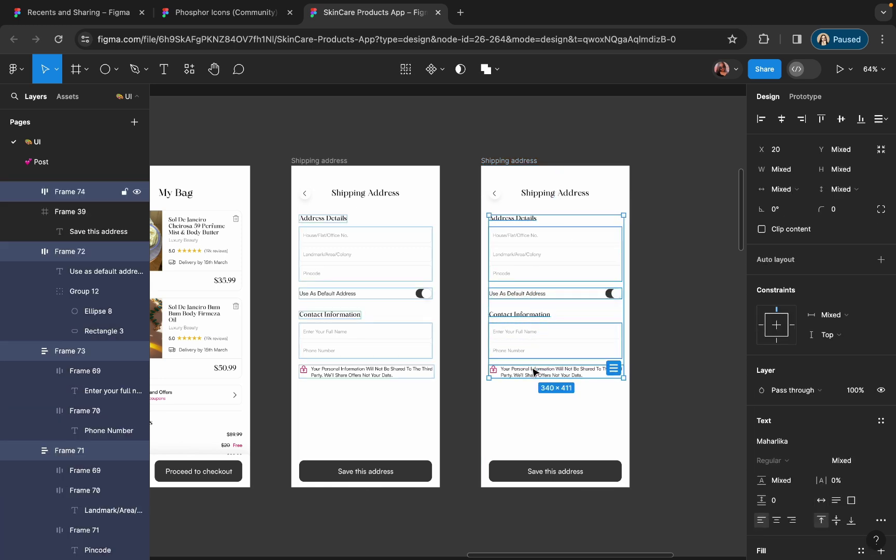
pyautogui.press('Delete')
pyautogui.scroll(5, 533, 173)
# - Retitle the Shipping Address heading to 'Select Address & Pay' with a capital A
pyautogui.doubleClick(541, 192)
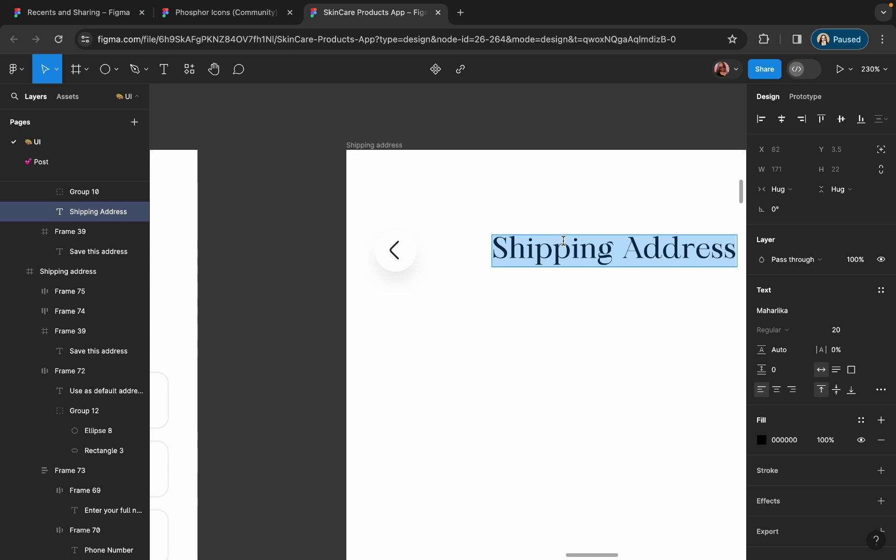
pyautogui.write('SElec')
pyautogui.press('BackSpace')
pyautogui.press('BackSpace')
pyautogui.press('BackSpace')
pyautogui.press('BackSpace')
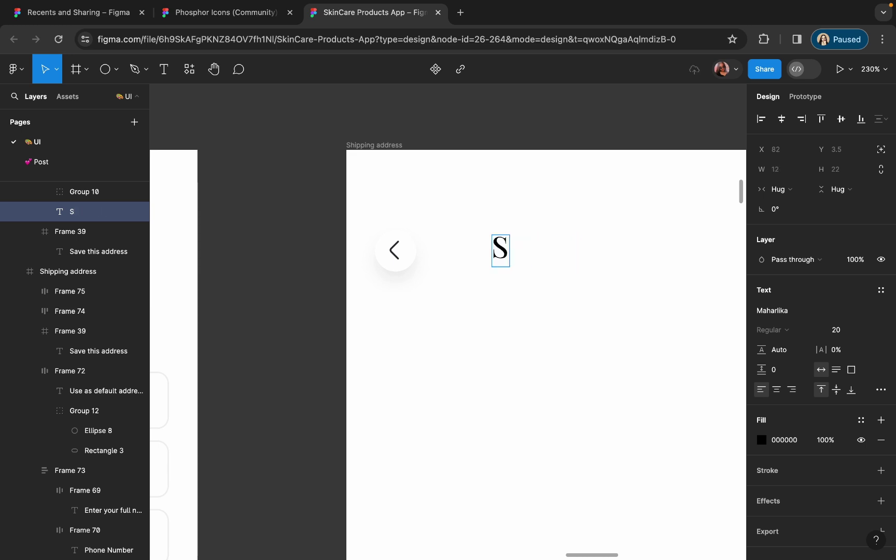
pyautogui.press('BackSpace')
pyautogui.write('Select address')
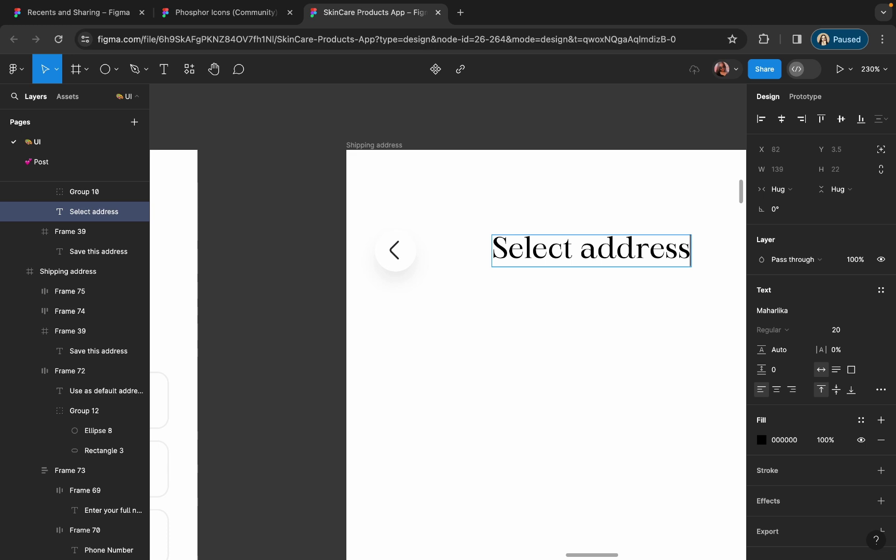
pyautogui.write(' & Pay')
pyautogui.press('Escape')
pyautogui.hscroll(5, 554, 350)
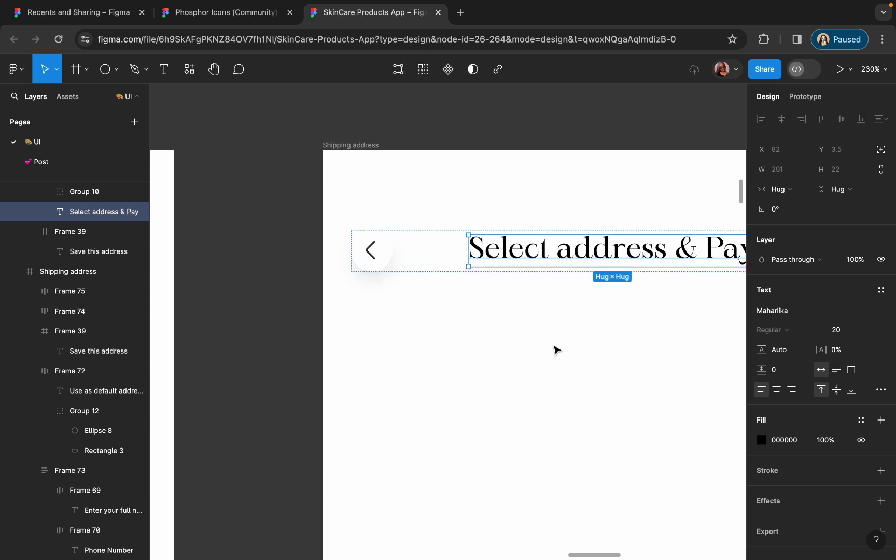
pyautogui.press('Return')
pyautogui.click(444, 262)
pyautogui.press('BackSpace')
pyautogui.write('A')
pyautogui.press('Escape')
pyautogui.press('Escape')
# - Pull the title out of the header row group and nudge it down below the top edge
pyautogui.scroll(-5, 410, 351)
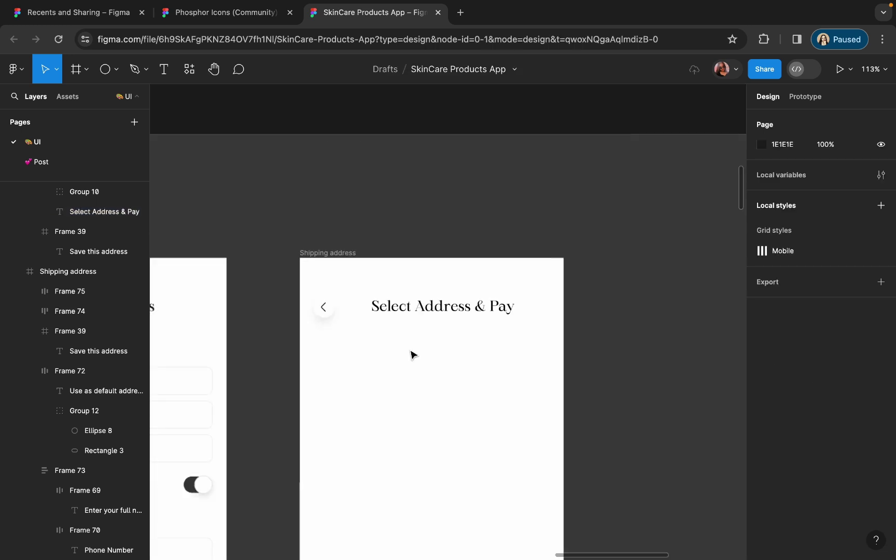
pyautogui.scroll(5, 389, 298)
pyautogui.click(389, 300)
pyautogui.doubleClick(389, 299)
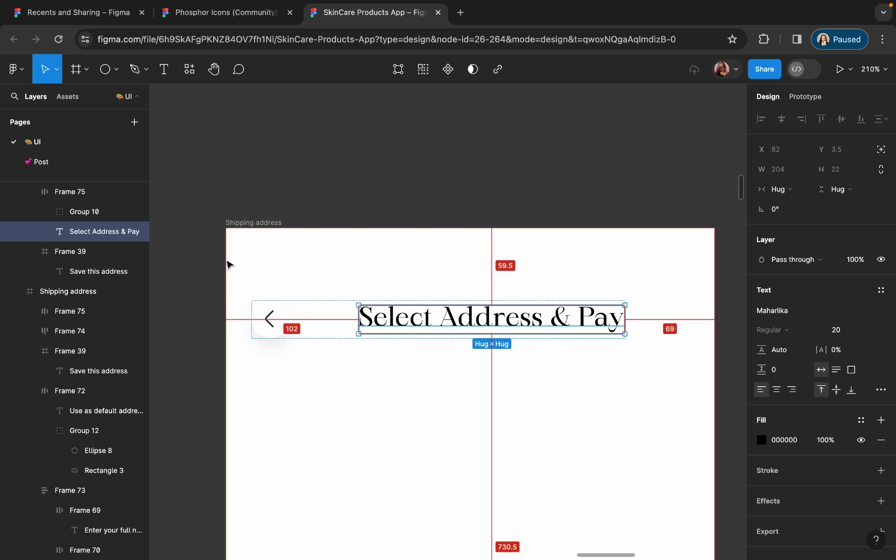
pyautogui.moveTo(404, 324); pyautogui.dragTo(384, 325)
pyautogui.press('Down')
pyautogui.press('Down')
pyautogui.press('Down')
pyautogui.press('Down')
pyautogui.press('Down')
pyautogui.press('Down')
pyautogui.press('Down')
pyautogui.press('Down')
pyautogui.press('Down')
pyautogui.press('Down')
pyautogui.press('Down')
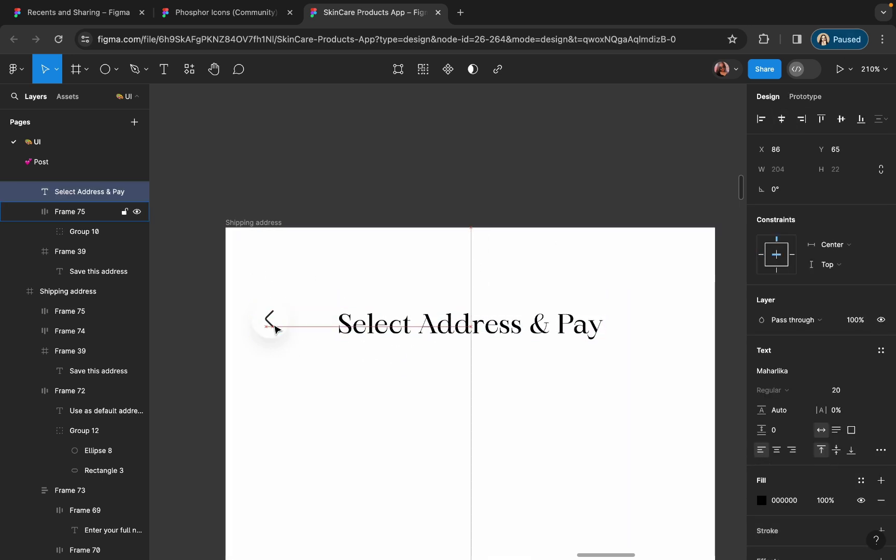
pyautogui.click(511, 92)
pyautogui.scroll(-3, 510, 92)
pyautogui.press('super+z')
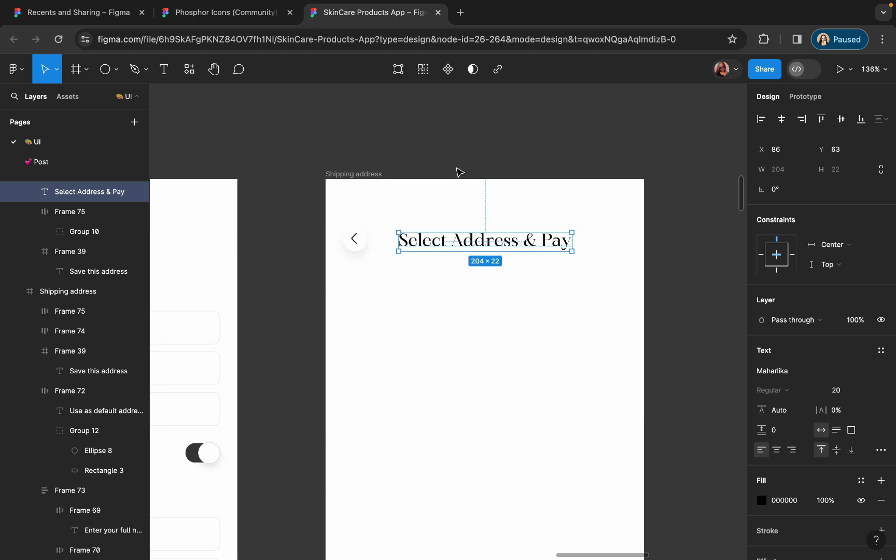
pyautogui.click(459, 161)
pyautogui.click(354, 174)
# - Show the layout grids and draw a 335×163 card with a light grey F1F1F1 outline
pyautogui.hotkey('shift', 'g')
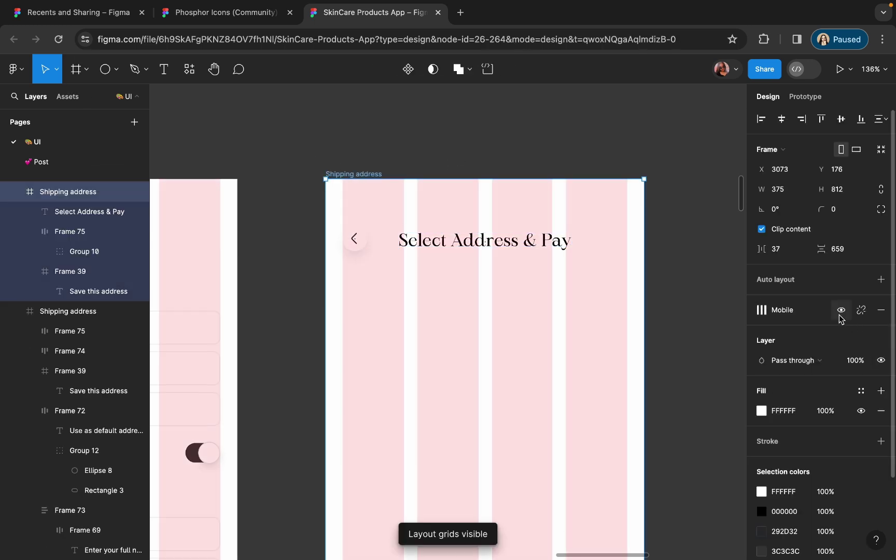
pyautogui.press('f')
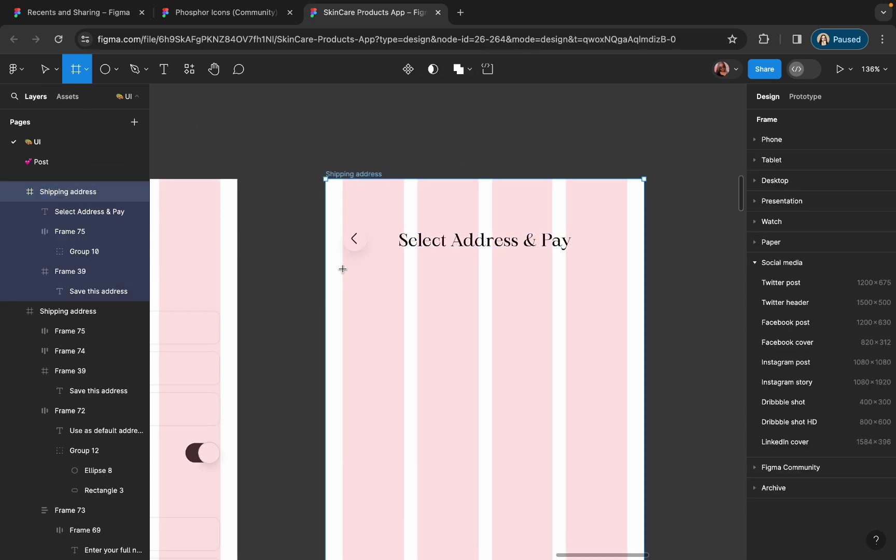
pyautogui.moveTo(343, 269); pyautogui.dragTo(627, 406)
pyautogui.click(881, 452)
pyautogui.click(761, 473)
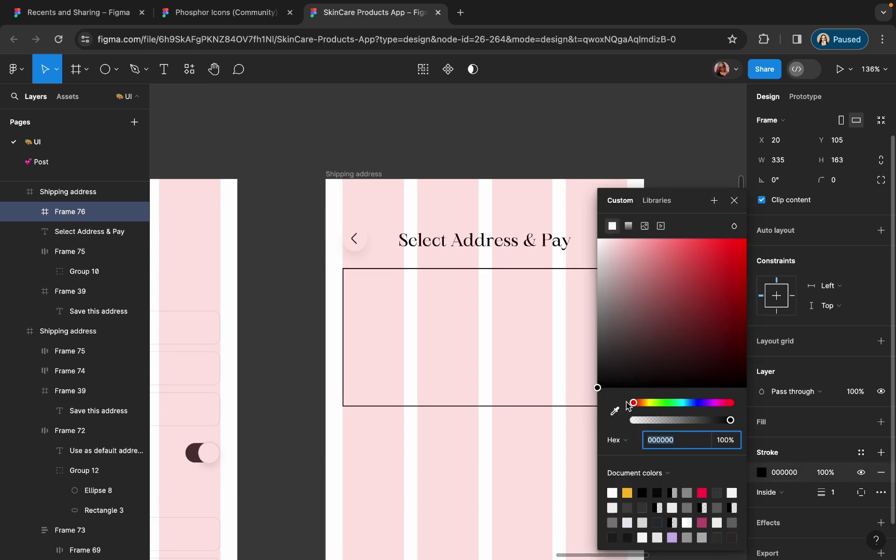
pyautogui.click(615, 410)
pyautogui.scroll(5, 243, 375)
pyautogui.click(245, 375)
pyautogui.scroll(-3, 247, 375)
pyautogui.hscroll(3, 398, 384)
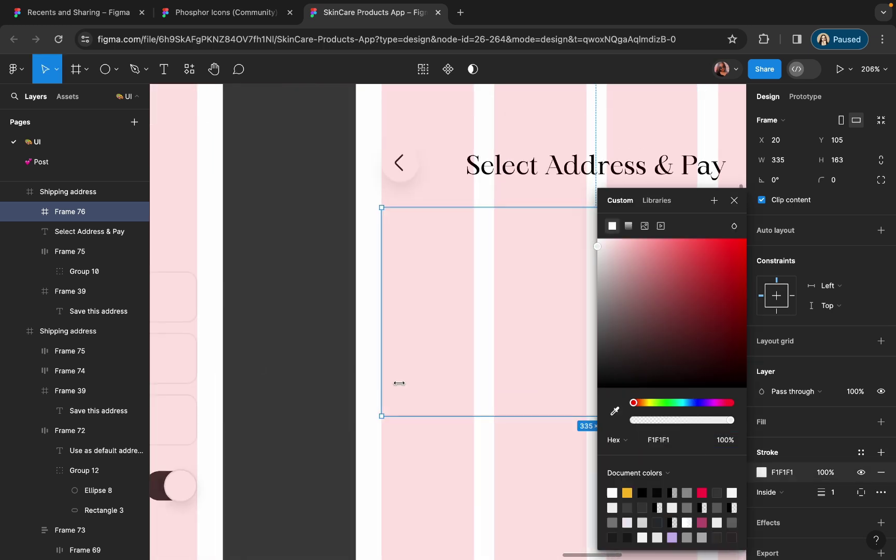
pyautogui.scroll(-5, 399, 383)
# - Give the card a corner radius of 12 and copy the Address Details heading into it
pyautogui.click(833, 179)
pyautogui.write('12')
pyautogui.press('Return')
pyautogui.click(614, 410)
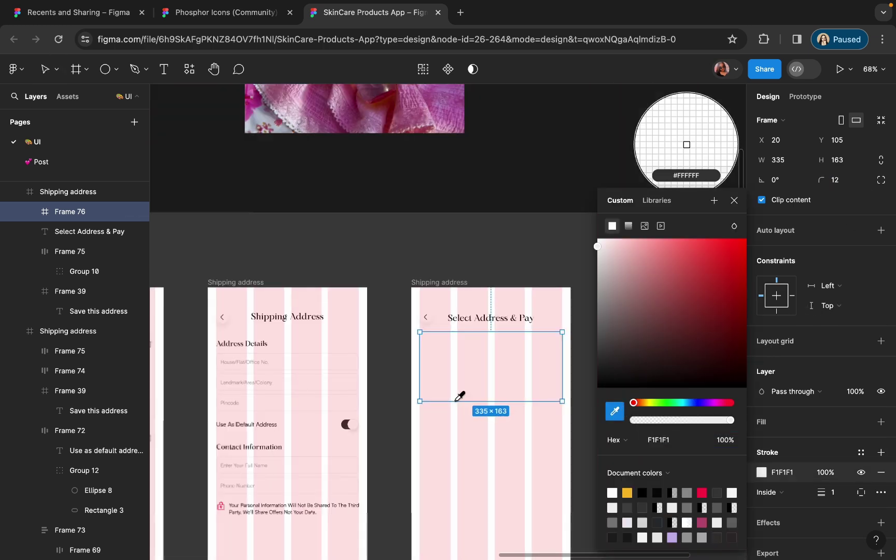
pyautogui.scroll(3, 459, 397)
pyautogui.hscroll(-2, 362, 362)
pyautogui.press('Escape')
pyautogui.scroll(-2, 289, 337)
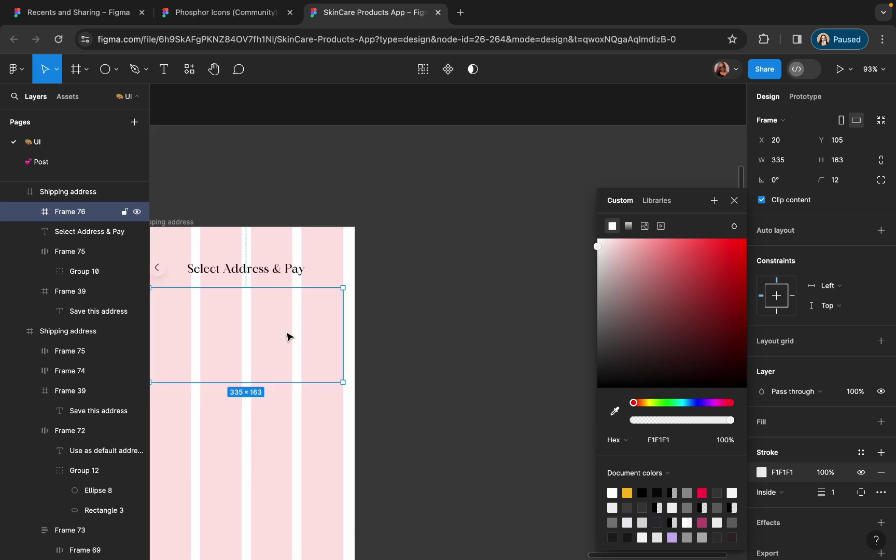
pyautogui.scroll(3, 289, 318)
pyautogui.scroll(-4, 290, 300)
pyautogui.moveTo(176, 266); pyautogui.dragTo(413, 266)
# - Change the copied heading to 'Deliver To' followed by the recipient's name and PIN code
pyautogui.scroll(5, 413, 265)
pyautogui.press('Return')
pyautogui.write('Delibe')
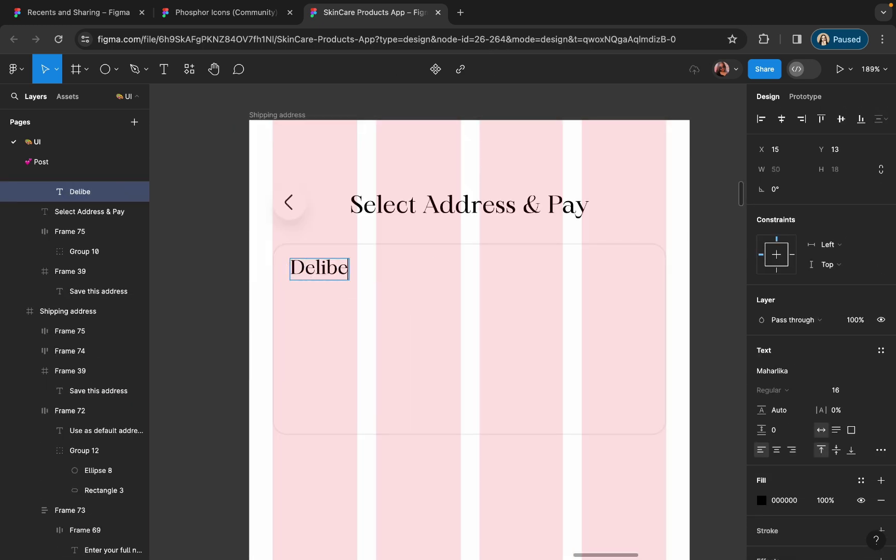
pyautogui.press('BackSpace')
pyautogui.write('er To Urvashi')
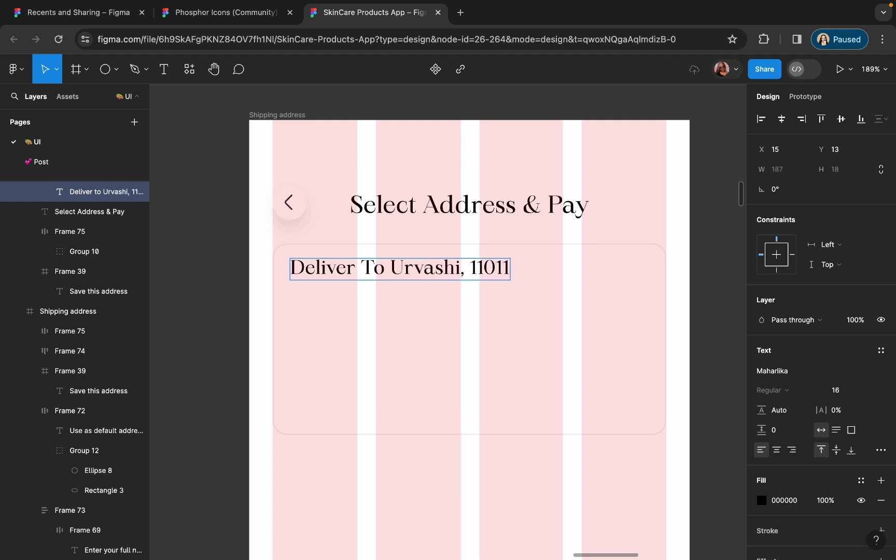
pyautogui.write(', 111001')
pyautogui.press('Escape')
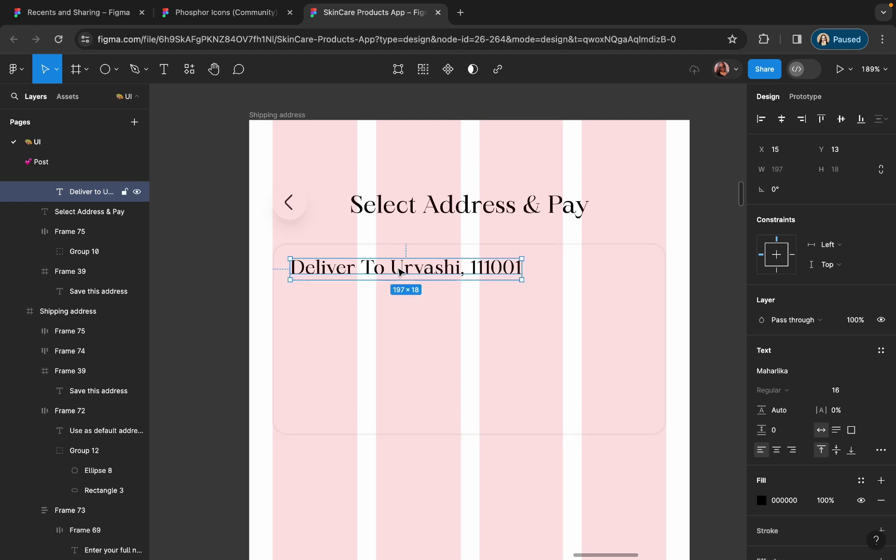
# - Set the delivery line in Satoshi Medium at size 14 and reposition it in the card
pyautogui.moveTo(396, 266); pyautogui.dragTo(511, 279)
pyautogui.click(791, 371)
pyautogui.write('sat')
pyautogui.click(675, 323)
pyautogui.doubleClick(430, 277)
pyautogui.click(773, 390)
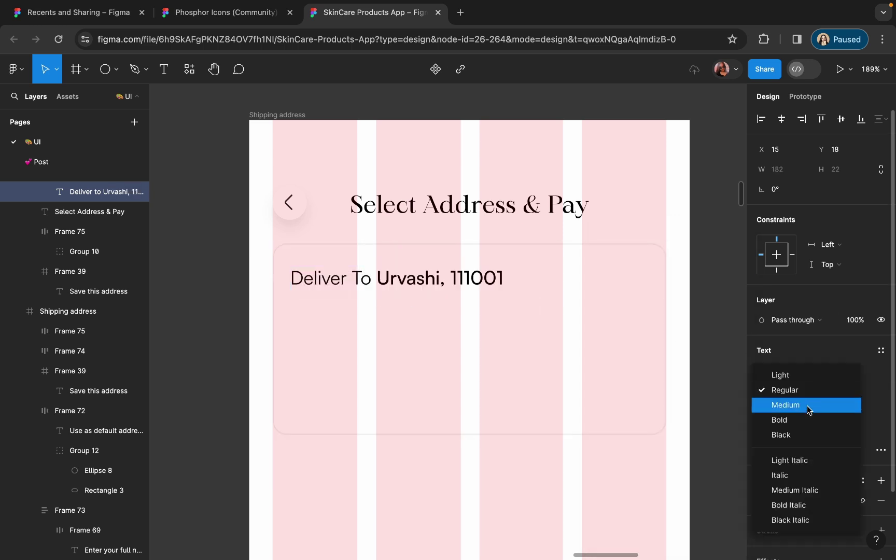
pyautogui.click(807, 405)
pyautogui.press('Escape')
pyautogui.hotkey('ctrl', '=')
pyautogui.click(835, 390)
pyautogui.write('14')
pyautogui.press('Return')
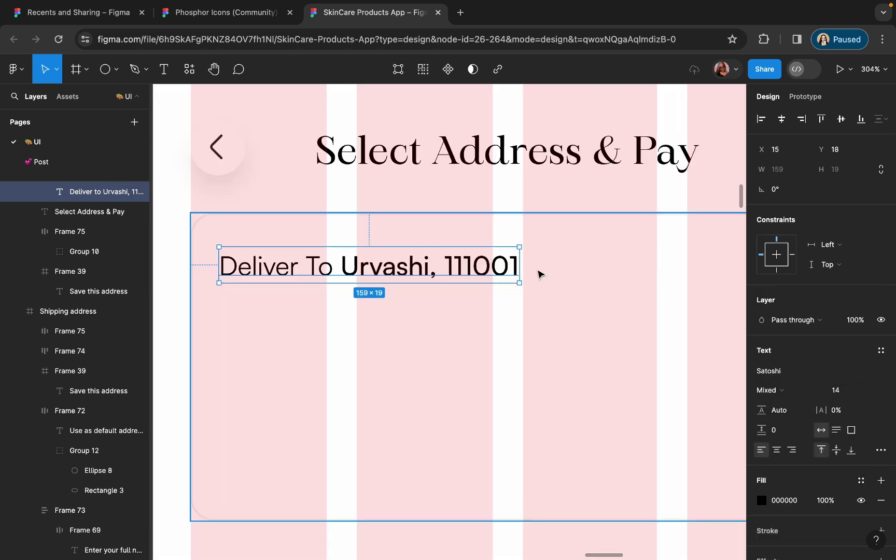
pyautogui.moveTo(461, 263); pyautogui.dragTo(462, 325)
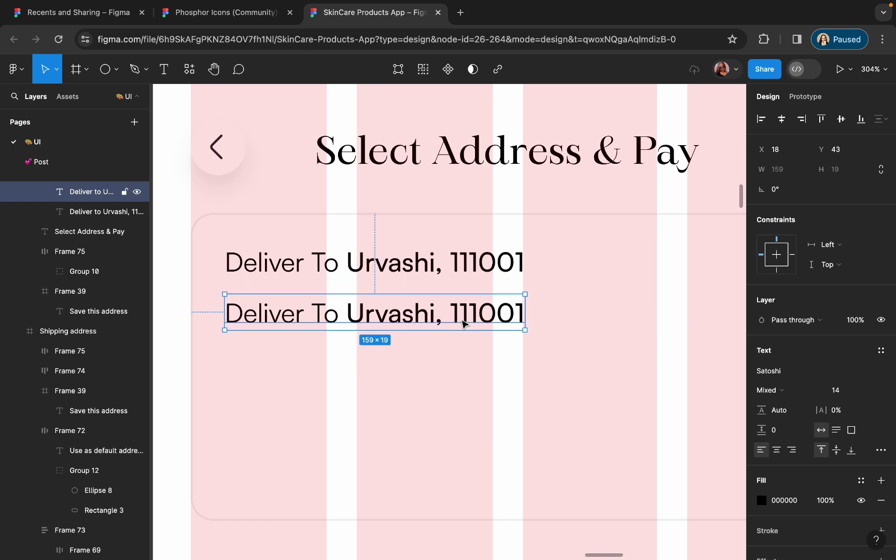
# - Replace the duplicated line below with the street address and locality lines
pyautogui.doubleClick(461, 314)
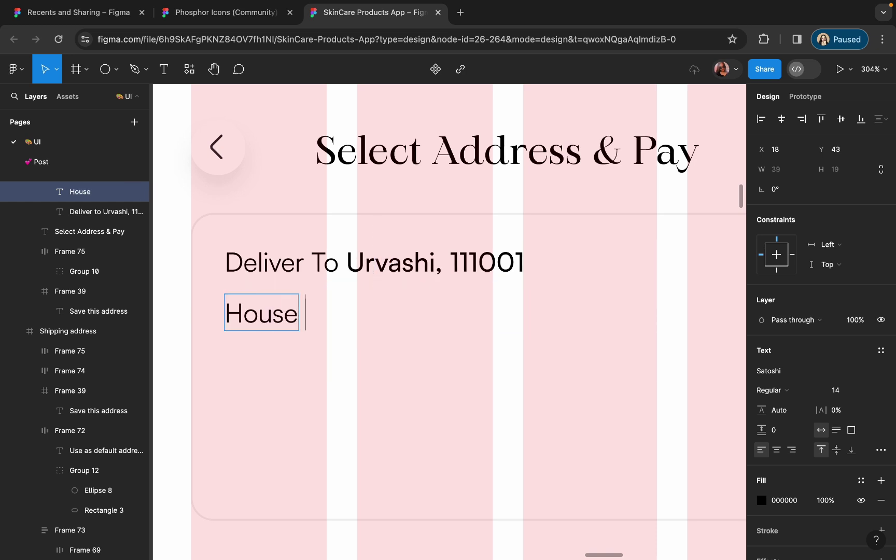
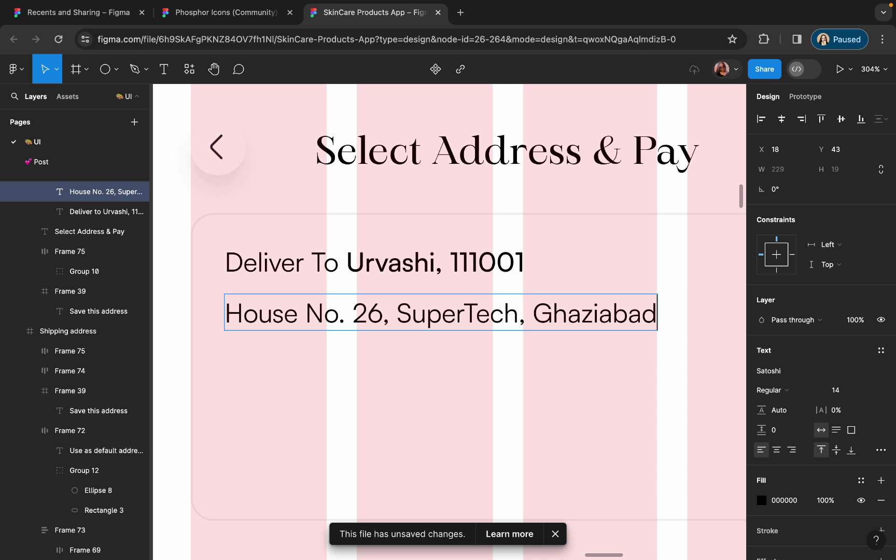
pyautogui.press('Return')
pyautogui.write('Land')
pyautogui.press('BackSpace')
pyautogui.press('BackSpace')
pyautogui.press('BackSpace')
pyautogui.press('BackSpace')
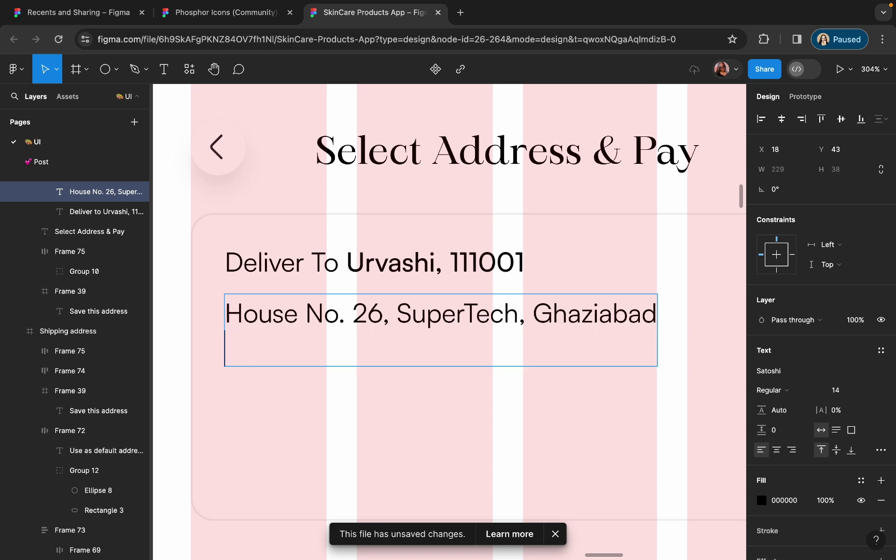
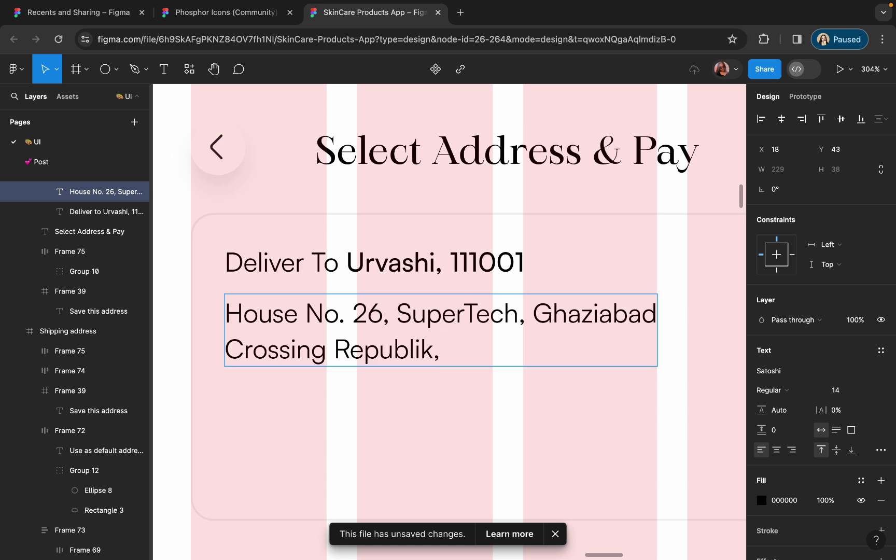
pyautogui.click(517, 313)
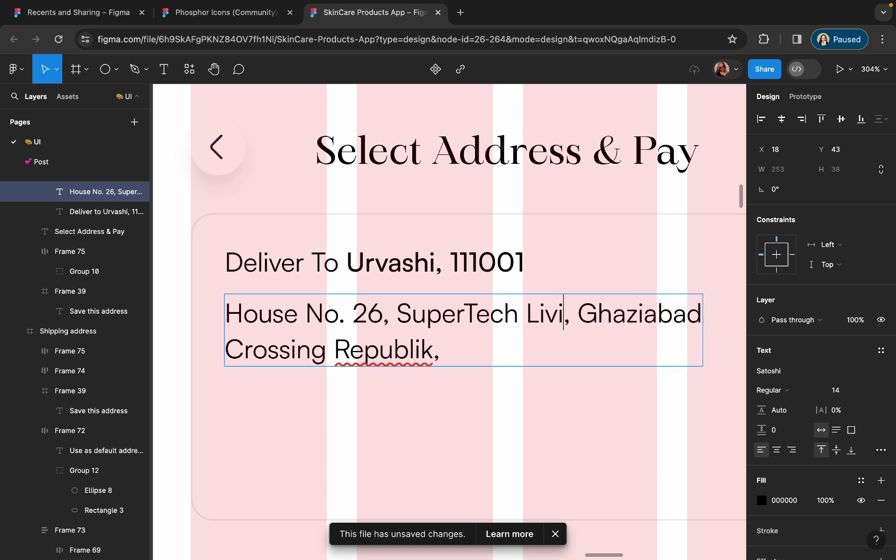
pyautogui.hscroll(4, 449, 321)
pyautogui.hotkey('shift', 'End')
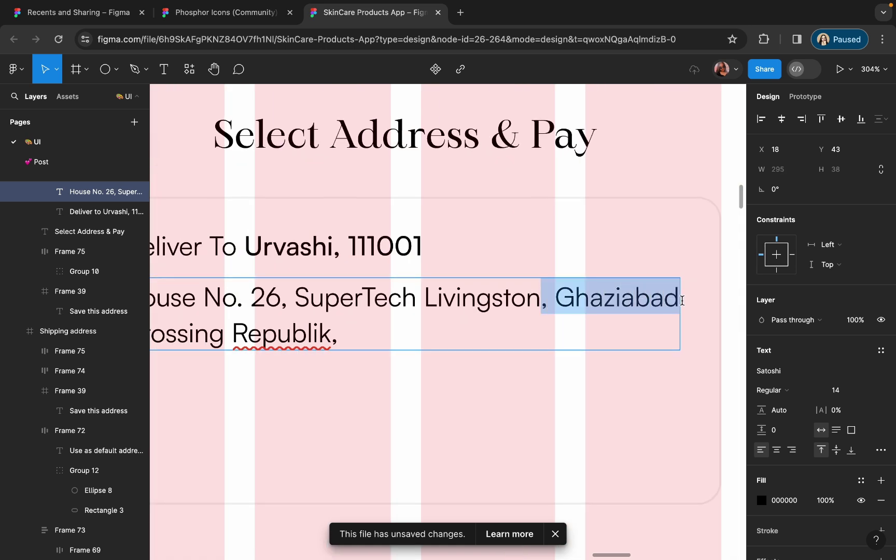
pyautogui.press('BackSpace')
pyautogui.hscroll(-4, 448, 325)
# - Add the state line, the city with PIN code line, and the phone number line
pyautogui.click(448, 325)
pyautogui.press('Return')
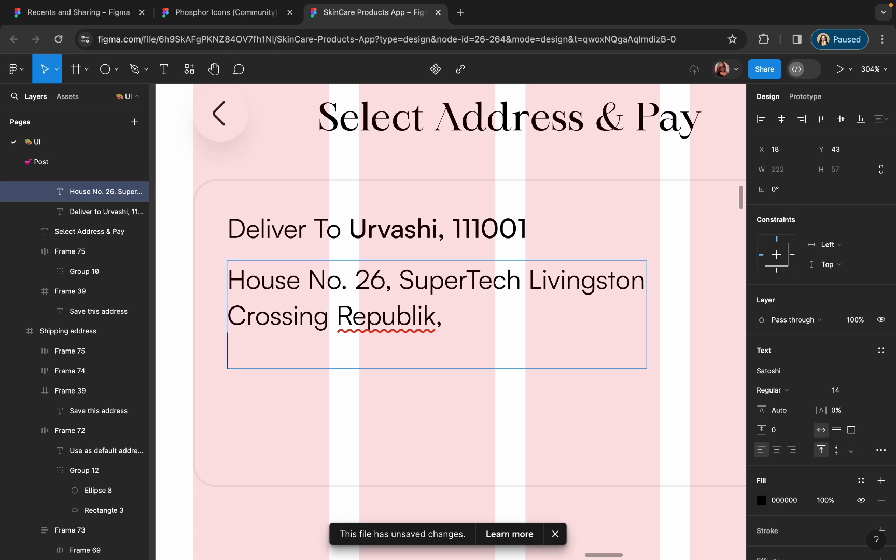
pyautogui.write('Ghaziabad, U')
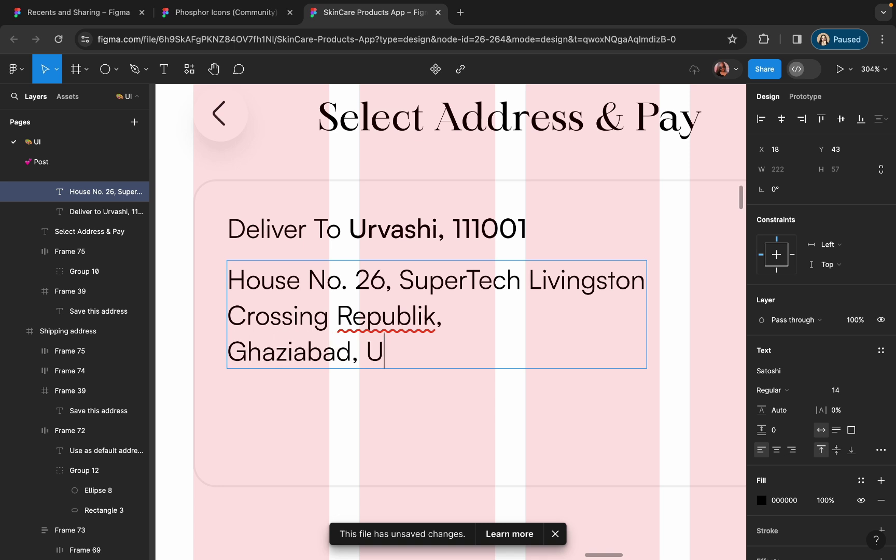
pyautogui.write('ttar OPradesh')
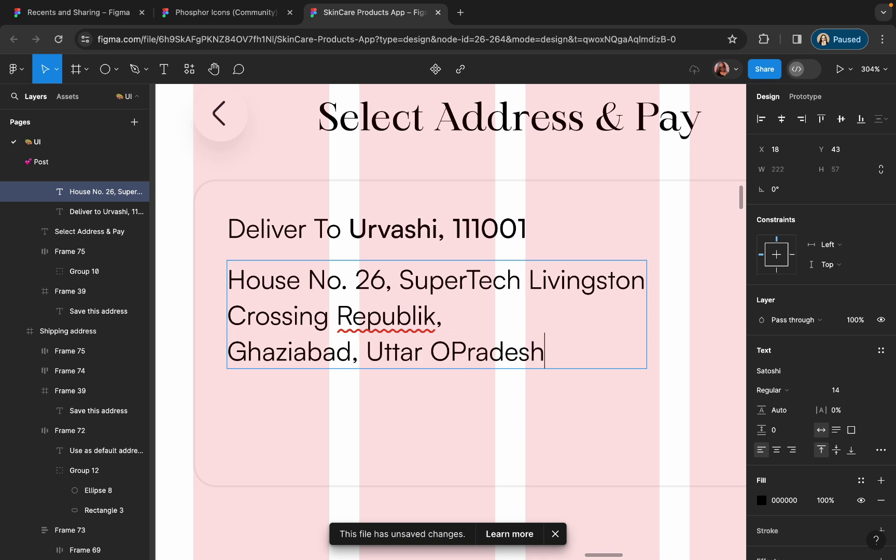
pyautogui.click(451, 350)
pyautogui.press('BackSpace')
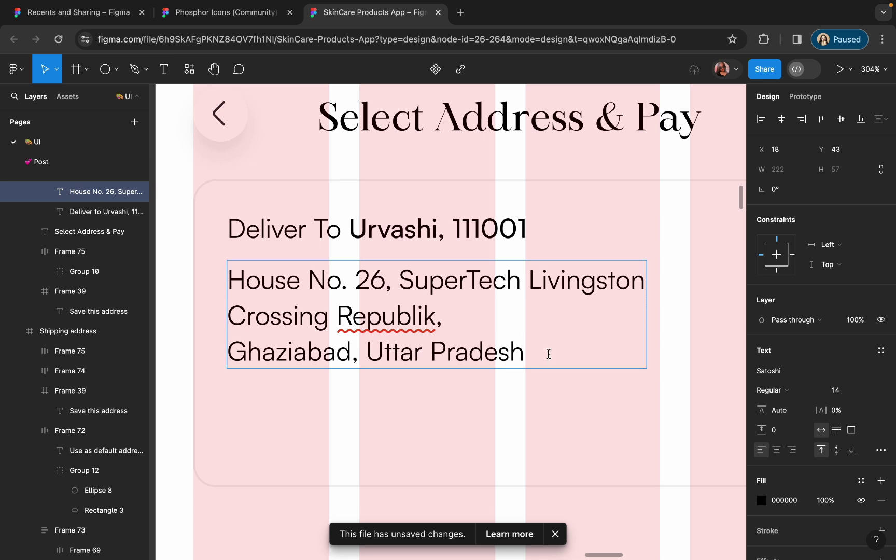
pyautogui.press('Return')
pyautogui.write('M')
pyautogui.press('BackSpace')
pyautogui.write('Ghaziaba')
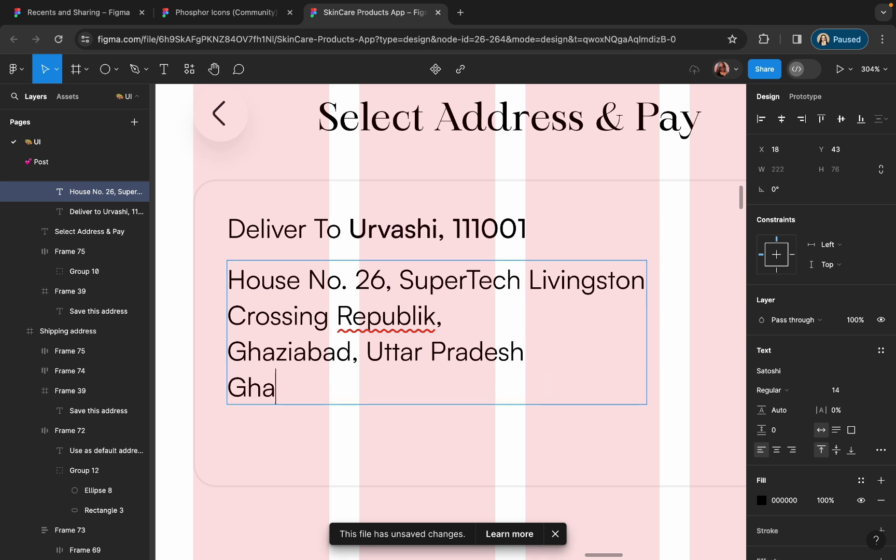
pyautogui.press('BackSpace')
pyautogui.press('BackSpace')
pyautogui.press('BackSpace')
pyautogui.press('BackSpace')
pyautogui.press('BackSpace')
pyautogui.press('BackSpace')
pyautogui.press('BackSpace')
pyautogui.press('BackSpace')
pyautogui.press('BackSpace')
pyautogui.press('BackSpace')
pyautogui.press('BackSpace')
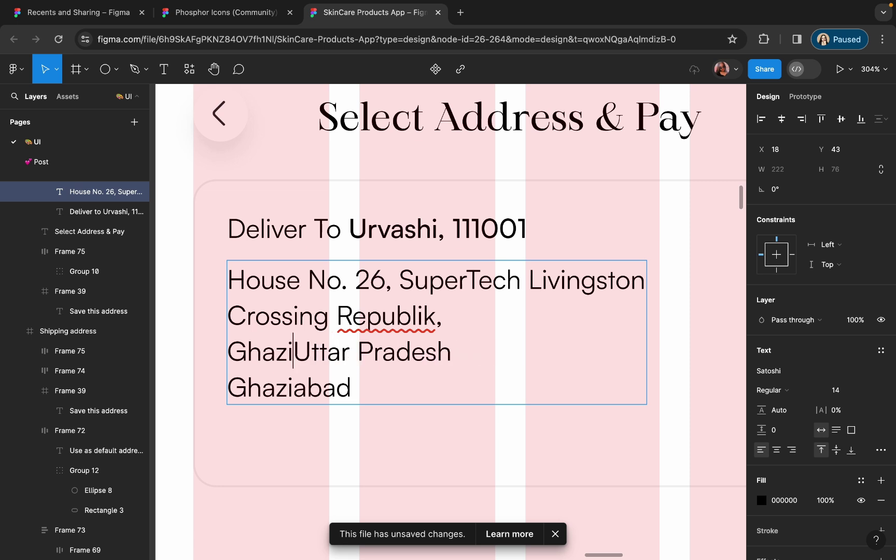
pyautogui.write('d (11')
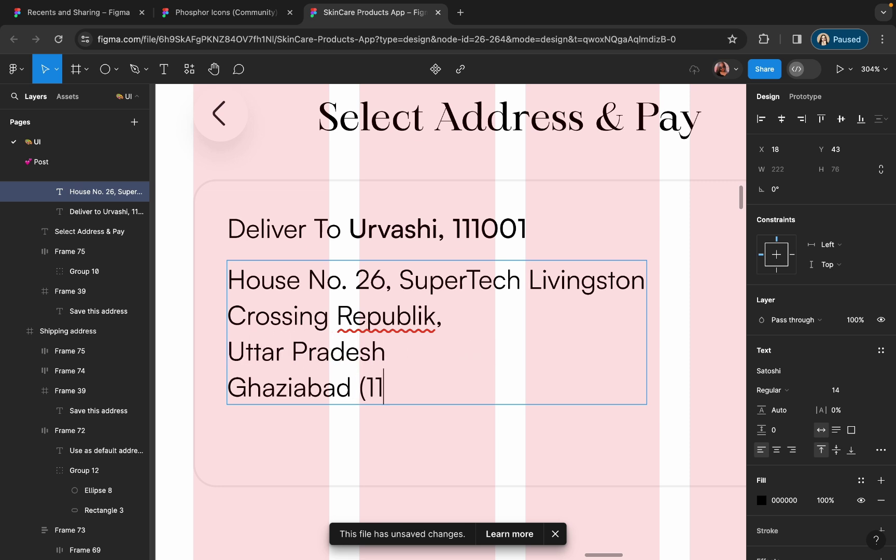
pyautogui.write('1001)')
pyautogui.press('Return')
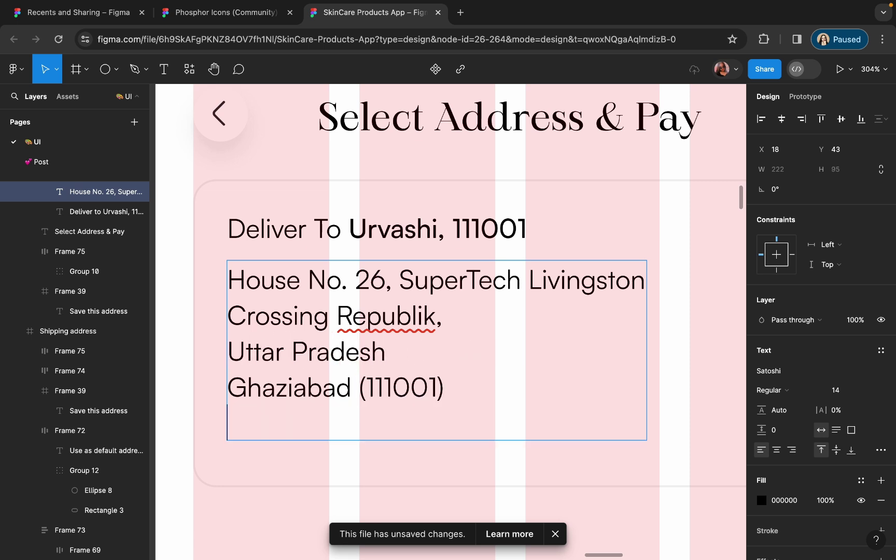
pyautogui.write('890123')
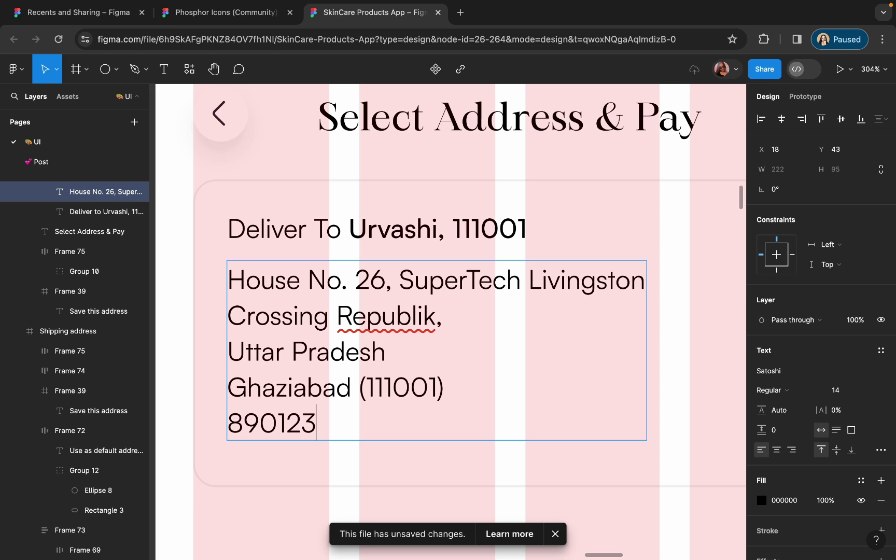
pyautogui.write('4561')
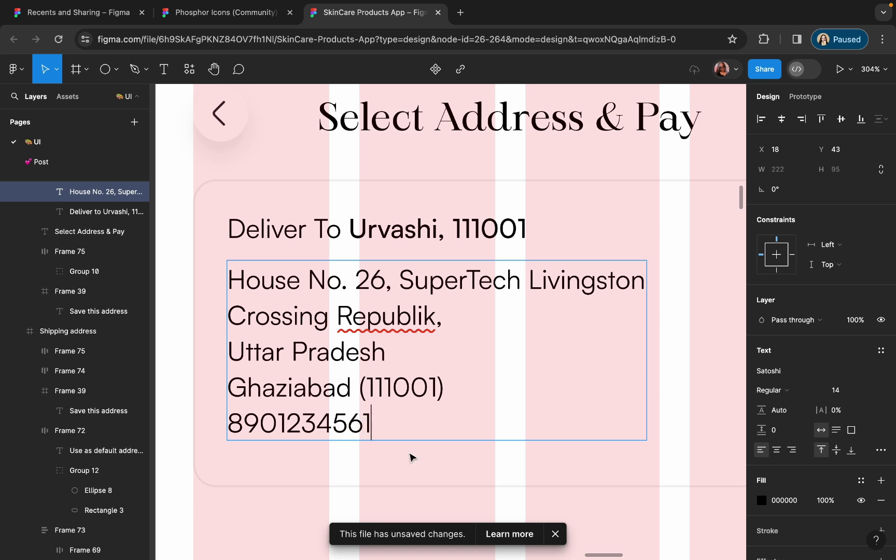
# - Make the address text size 12 and colour it grey 666666
pyautogui.press('Escape')
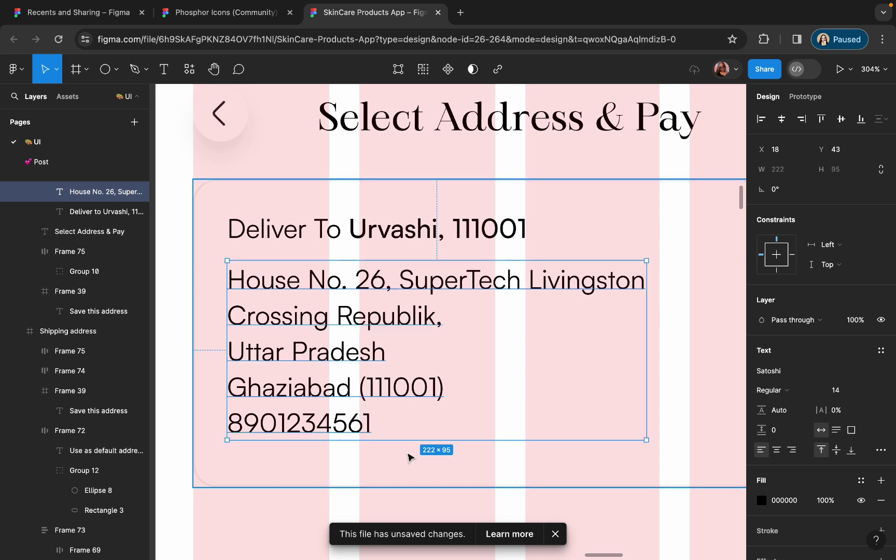
pyautogui.scroll(-3, 410, 458)
pyautogui.click(835, 394)
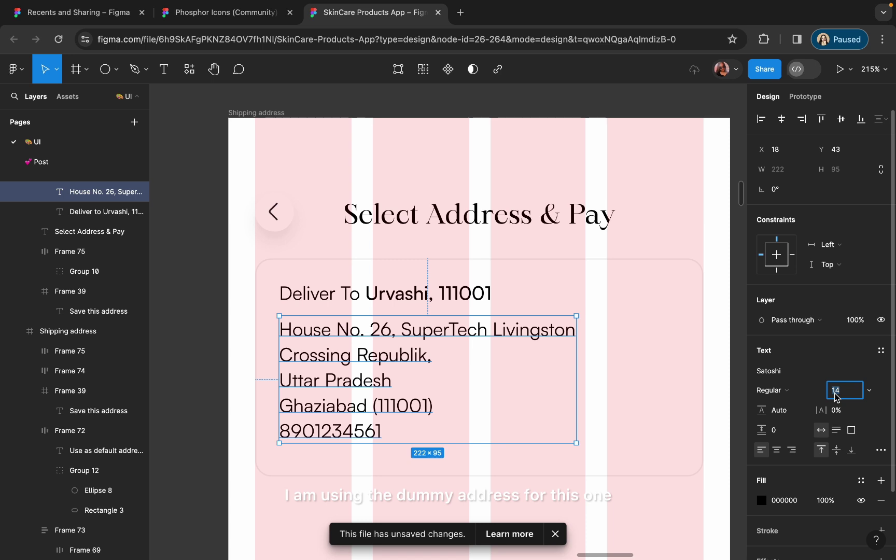
pyautogui.press('Return')
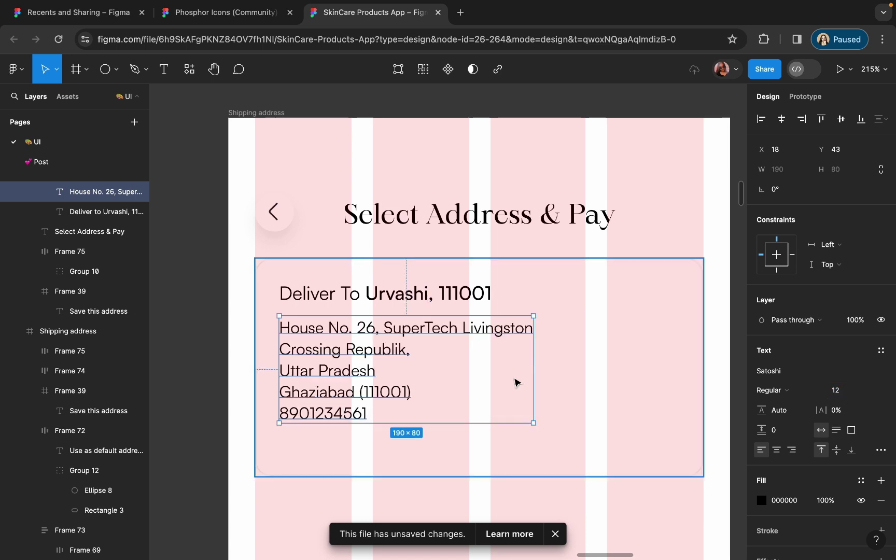
pyautogui.click(761, 501)
pyautogui.moveTo(597, 386); pyautogui.dragTo(579, 336)
pyautogui.press('Return')
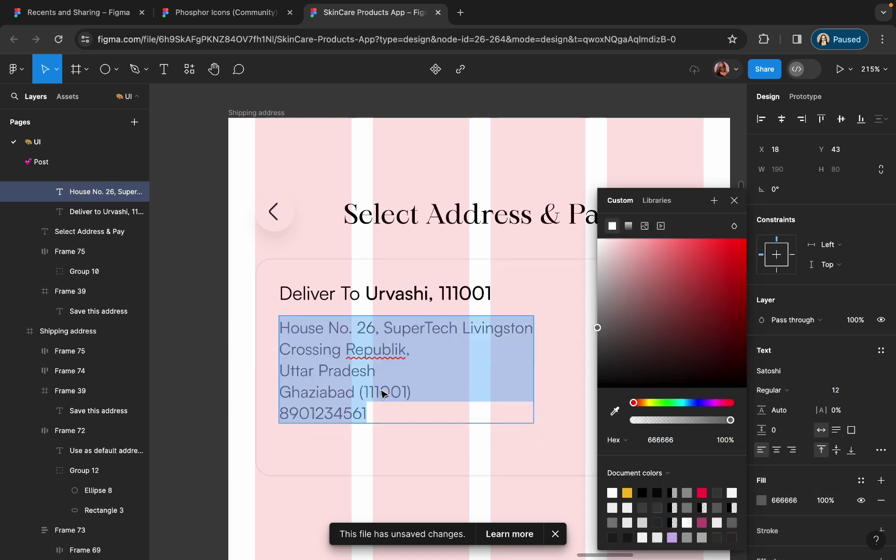
pyautogui.click(415, 351)
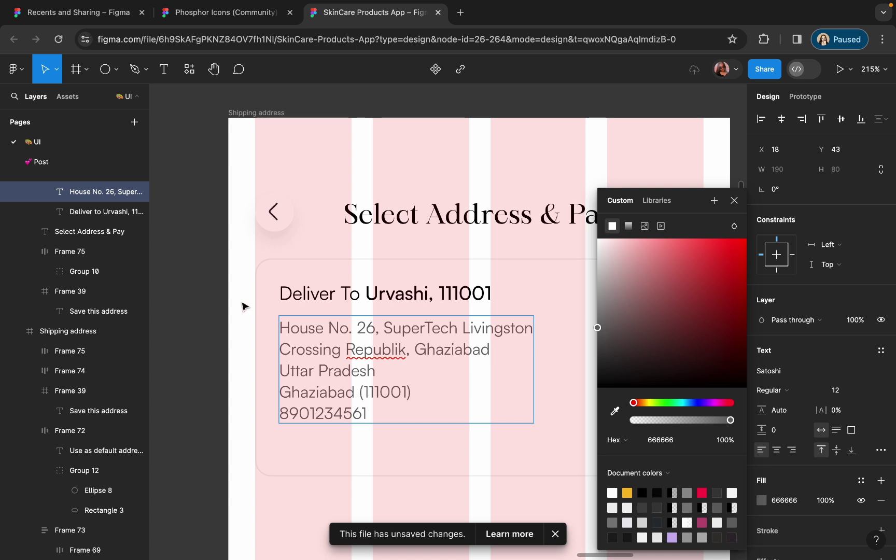
pyautogui.press('Escape')
pyautogui.press('Escape')
# - Set the address text's line height to 18
pyautogui.scroll(2, 417, 372)
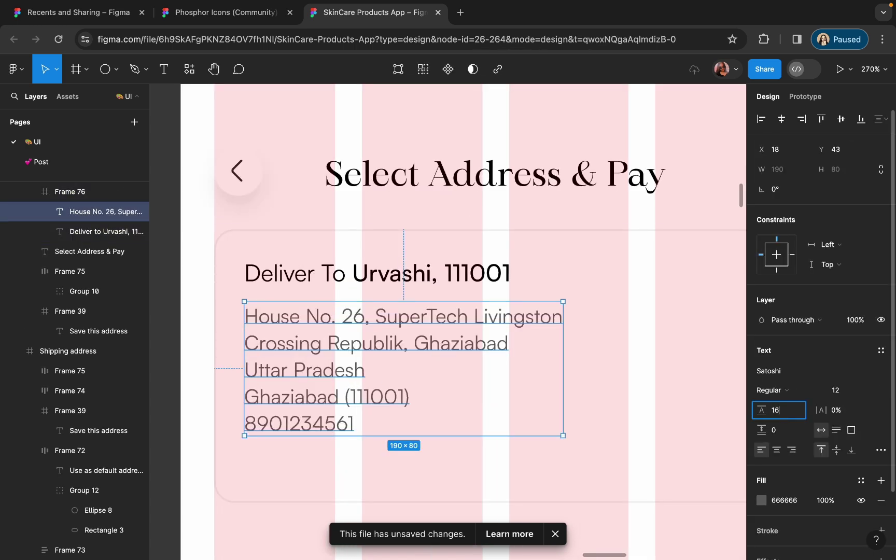
pyautogui.press('BackSpace')
pyautogui.write('8')
pyautogui.press('Return')
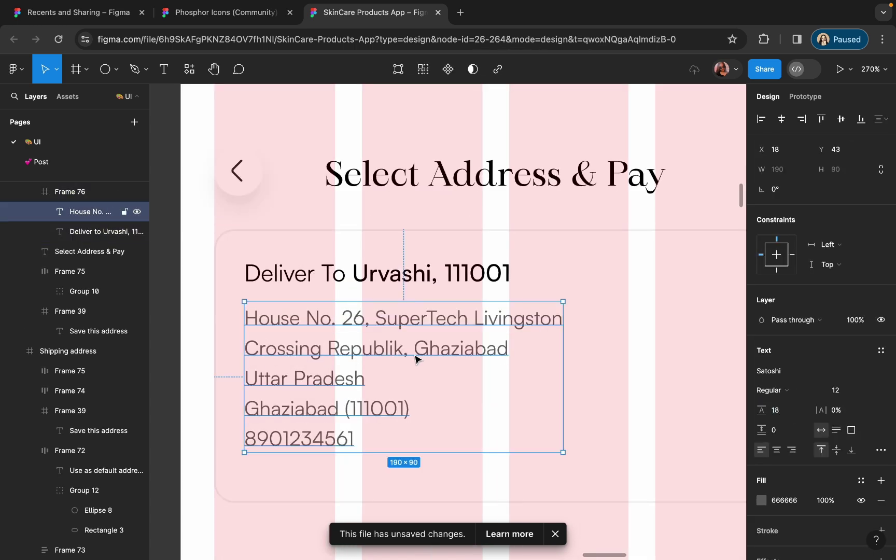
pyautogui.scroll(-3, 415, 358)
pyautogui.click(534, 396)
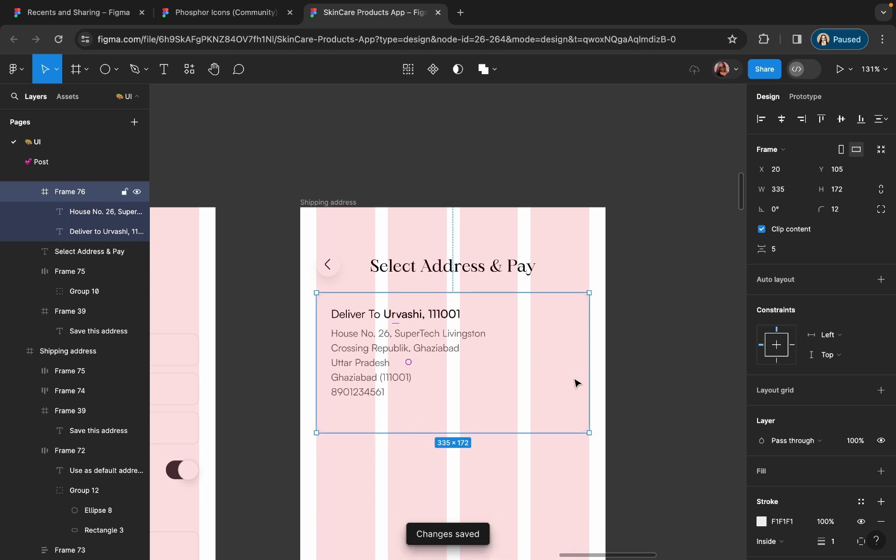
# - Duplicate the Deliver To heading below the address and relabel it 'Change Or Add Address'
pyautogui.scroll(3, 573, 381)
pyautogui.scroll(-3, 572, 381)
pyautogui.press('Escape')
pyautogui.doubleClick(393, 258)
pyautogui.moveTo(393, 259); pyautogui.dragTo(437, 367)
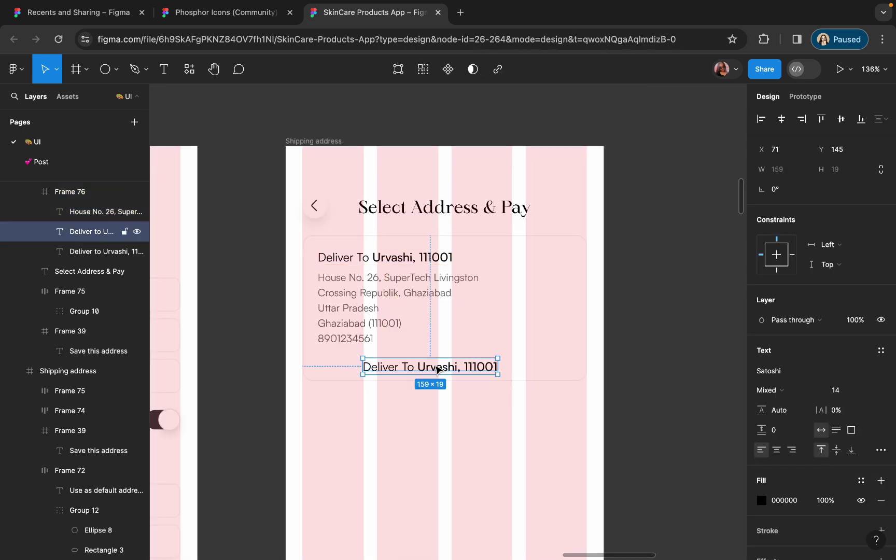
pyautogui.press('Return')
pyautogui.write('Change Or')
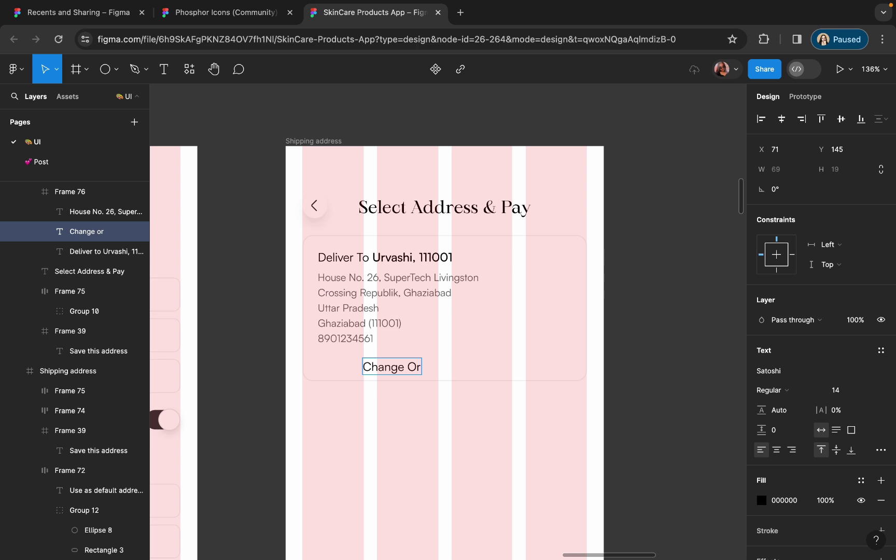
pyautogui.write('Add Add')
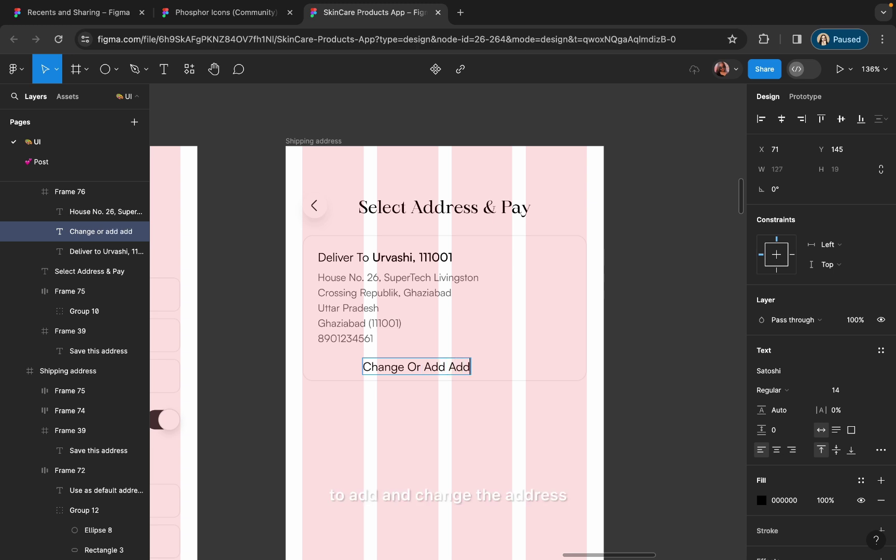
pyautogui.write('ress')
pyautogui.press('Escape')
# - Wrap the label in an auto layout frame stretched across the card, extending the card downward
pyautogui.hotkey('shift', 'a')
pyautogui.moveTo(354, 367); pyautogui.dragTo(323, 371)
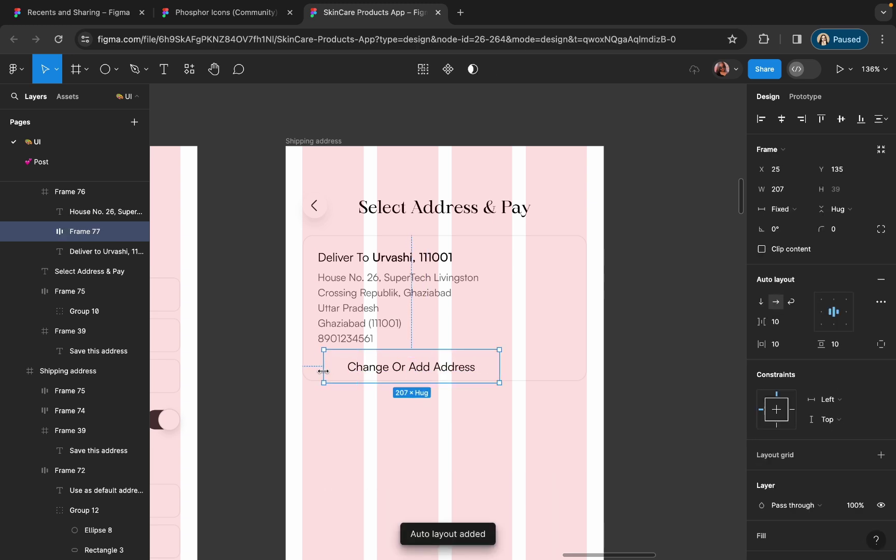
pyautogui.moveTo(498, 367); pyautogui.dragTo(587, 367)
pyautogui.click(454, 382)
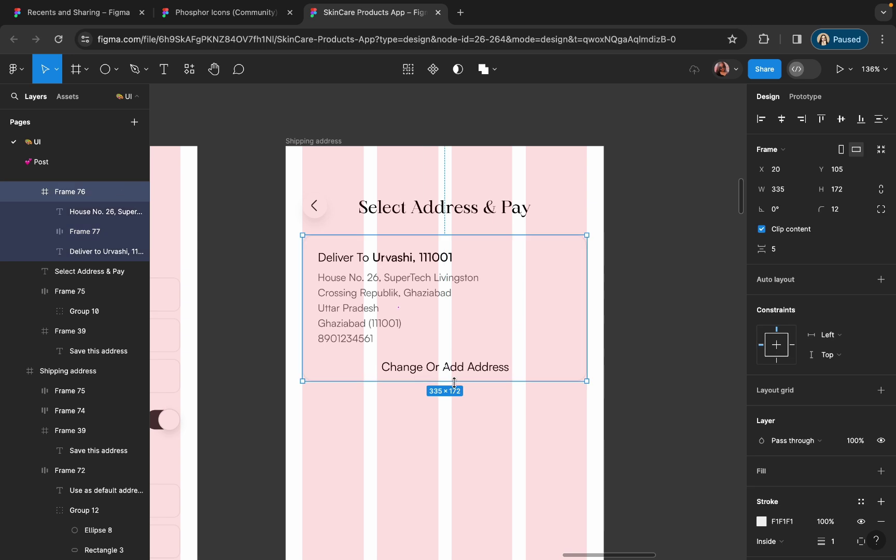
pyautogui.moveTo(454, 382); pyautogui.dragTo(454, 403)
pyautogui.click(436, 378)
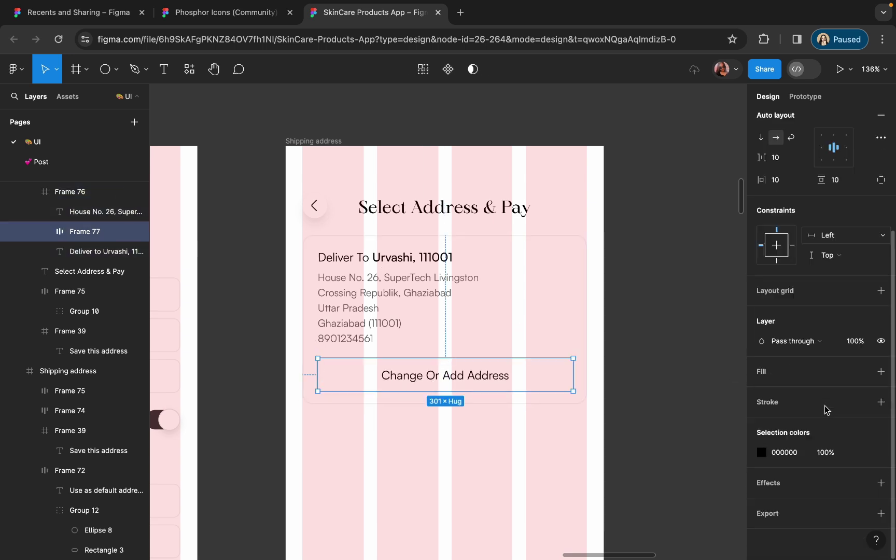
# - Outline the button in dark grey 3C3C3C and give it a corner radius of 8
pyautogui.click(880, 402)
pyautogui.click(615, 411)
pyautogui.hscroll(-5, 415, 311)
pyautogui.click(216, 410)
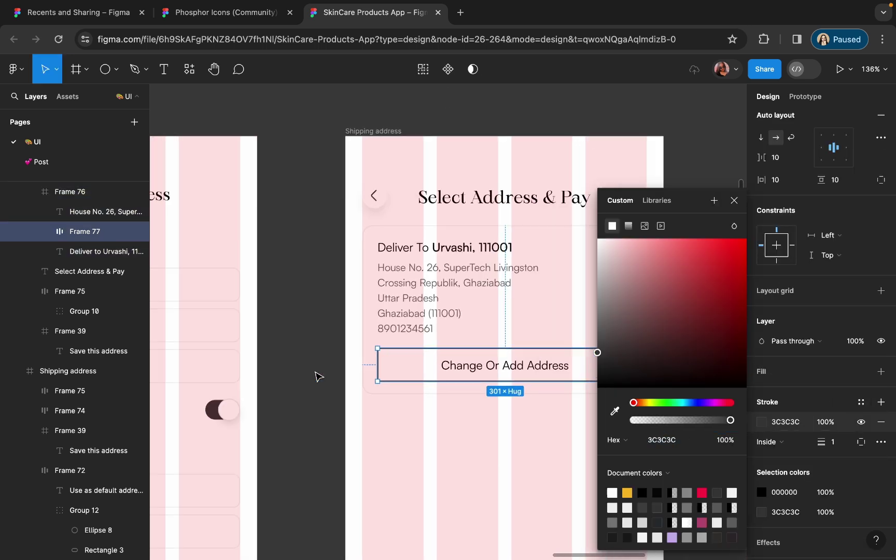
pyautogui.scroll(5, 848, 249)
pyautogui.write('8')
pyautogui.press('Return')
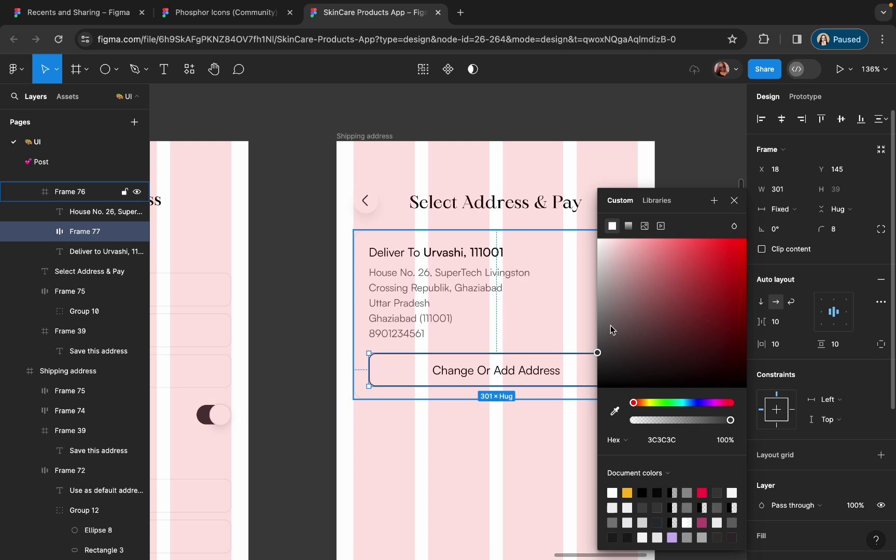
# - Select the screen frame and toggle its layout grids off and back on
pyautogui.click(482, 428)
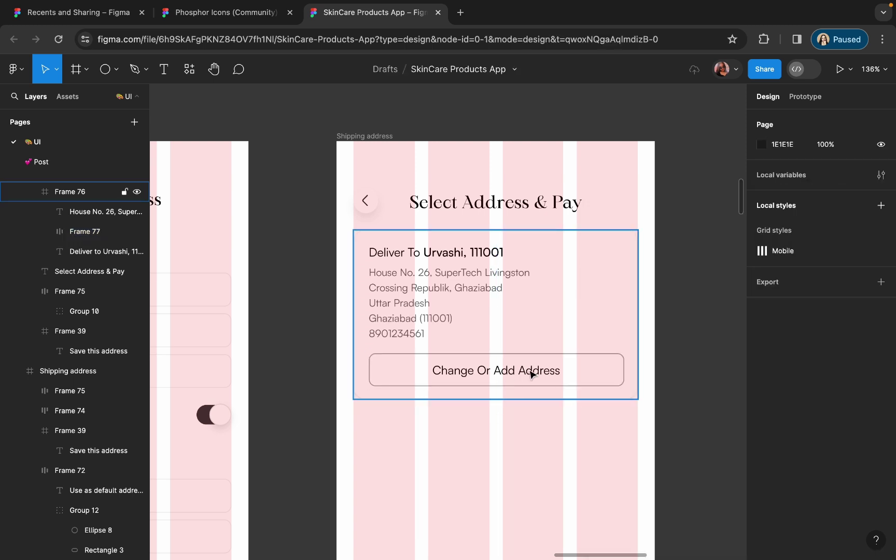
pyautogui.doubleClick(532, 373)
pyautogui.click(494, 464)
pyautogui.scroll(-3, 494, 464)
pyautogui.click(400, 211)
pyautogui.hotkey('ctrl', 'shift', '4')
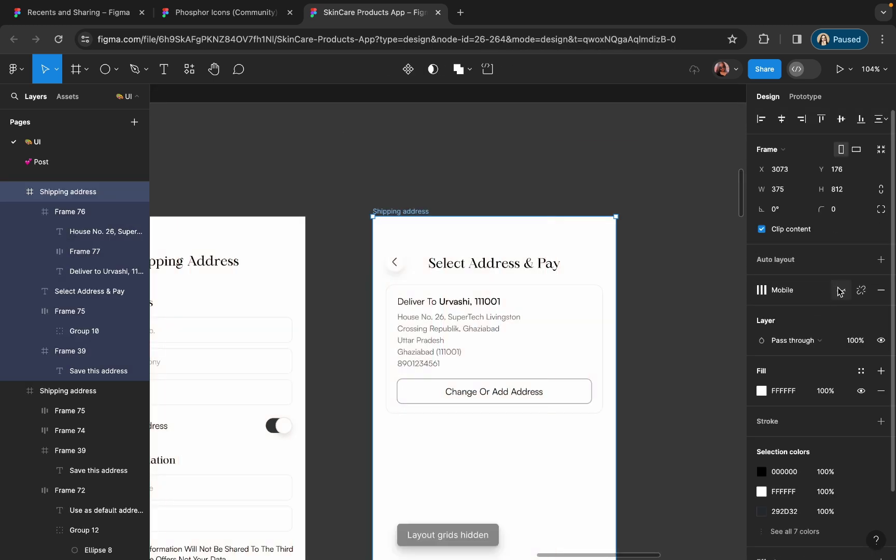
pyautogui.scroll(5, 538, 414)
pyautogui.scroll(-1, 538, 414)
pyautogui.hotkey('ctrl', 'shift', '4')
pyautogui.scroll(-3, 599, 347)
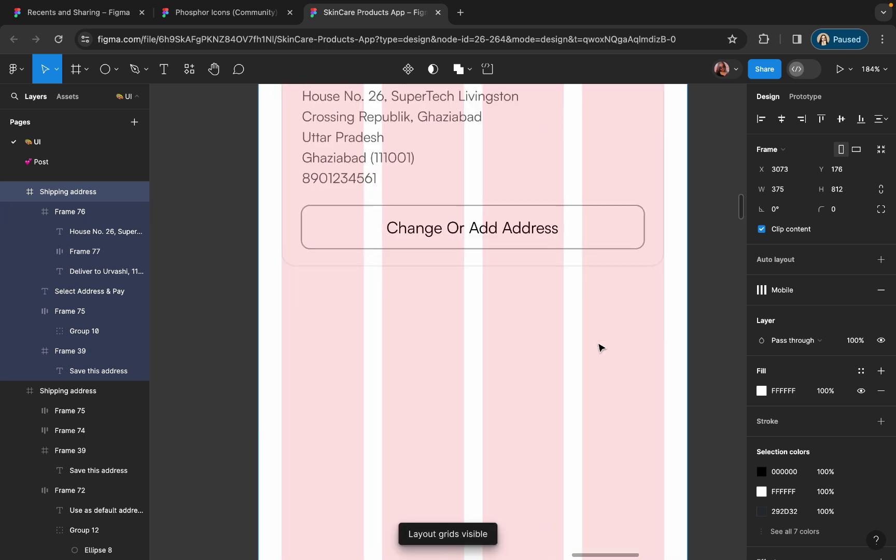
pyautogui.scroll(-5, 598, 346)
pyautogui.scroll(2, 526, 194)
pyautogui.scroll(-2, 312, 354)
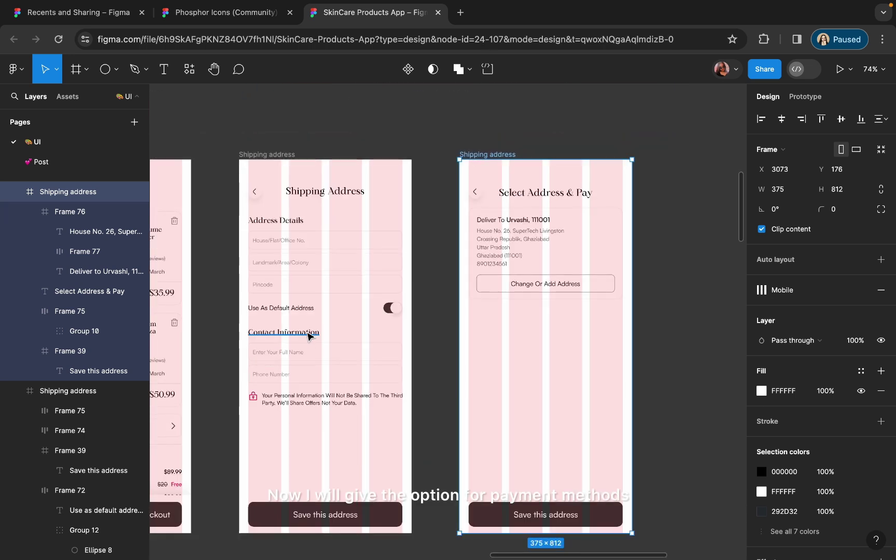
# - Move the Contact Information heading below the address card and retype it as 'Payment Methods'
pyautogui.click(309, 336)
pyautogui.moveTo(309, 333); pyautogui.dragTo(530, 316)
pyautogui.scroll(3, 530, 318)
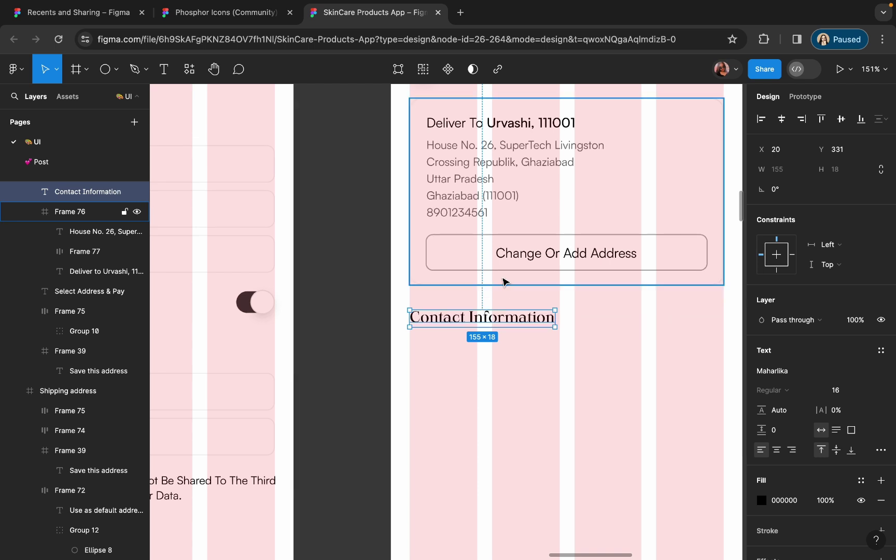
pyautogui.doubleClick(487, 316)
pyautogui.write('Payment Methods')
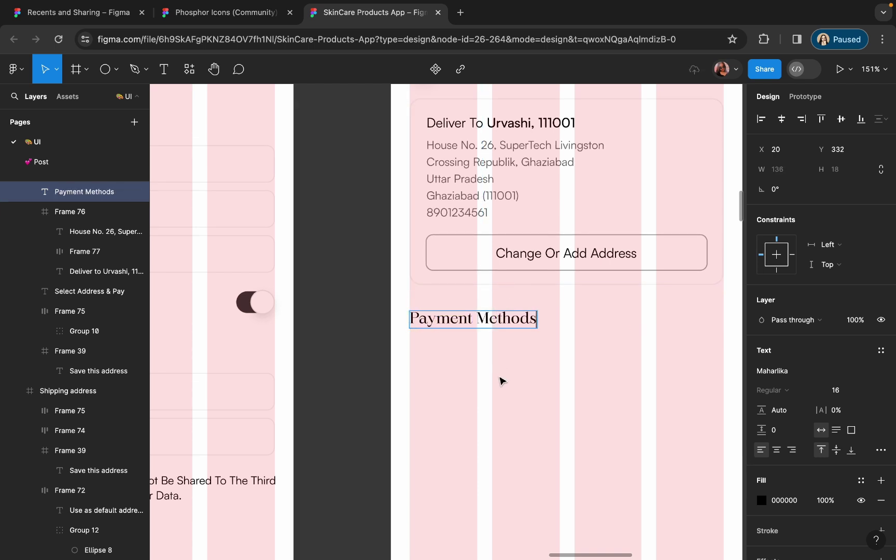
pyautogui.click(509, 397)
pyautogui.scroll(-2, 506, 399)
pyautogui.hscroll(2, 505, 400)
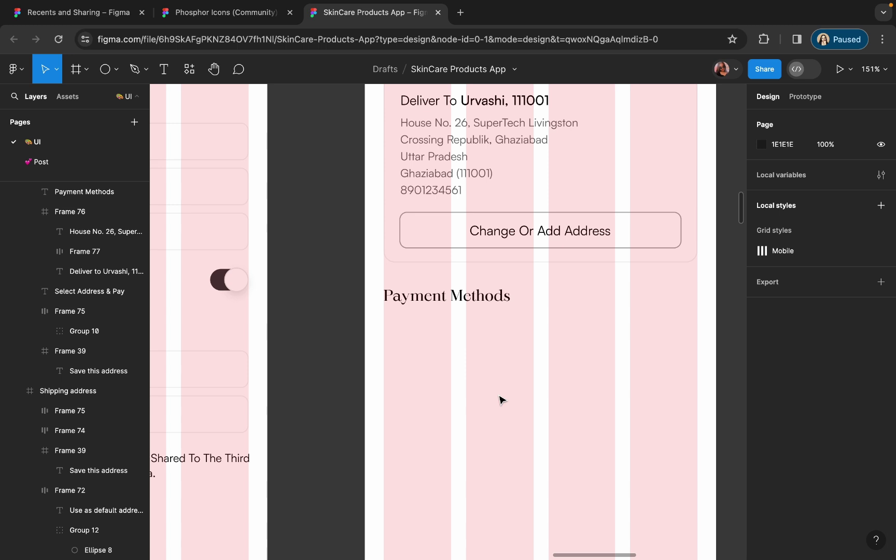
pyautogui.scroll(-1, 492, 394)
pyautogui.hscroll(1, 493, 394)
# - Draw a 335×58 frame below Payment Methods with an F1F1F1 outline and corner radius 8
pyautogui.click(75, 71)
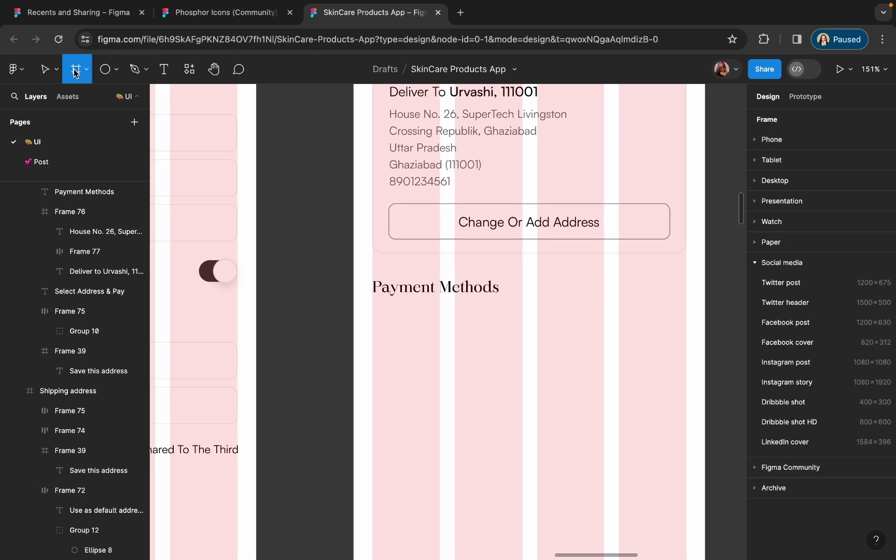
pyautogui.moveTo(374, 316); pyautogui.dragTo(686, 369)
pyautogui.click(881, 456)
pyautogui.click(761, 472)
pyautogui.click(615, 411)
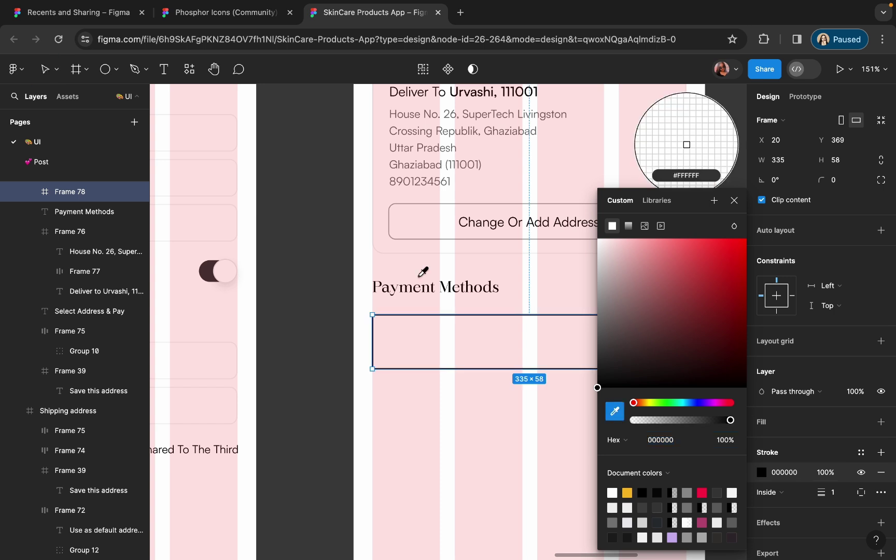
pyautogui.scroll(10, 417, 267)
pyautogui.click(400, 207)
pyautogui.scroll(-10, 397, 207)
pyautogui.click(861, 184)
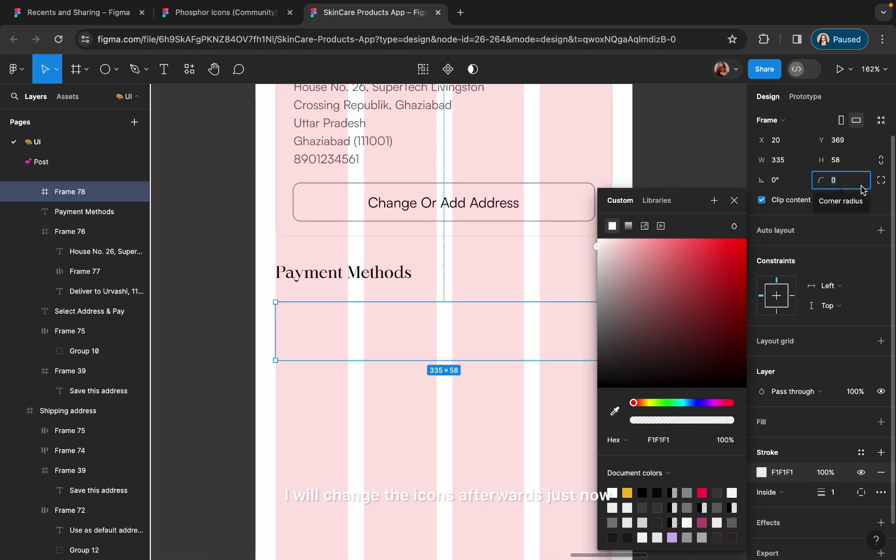
pyautogui.write('8')
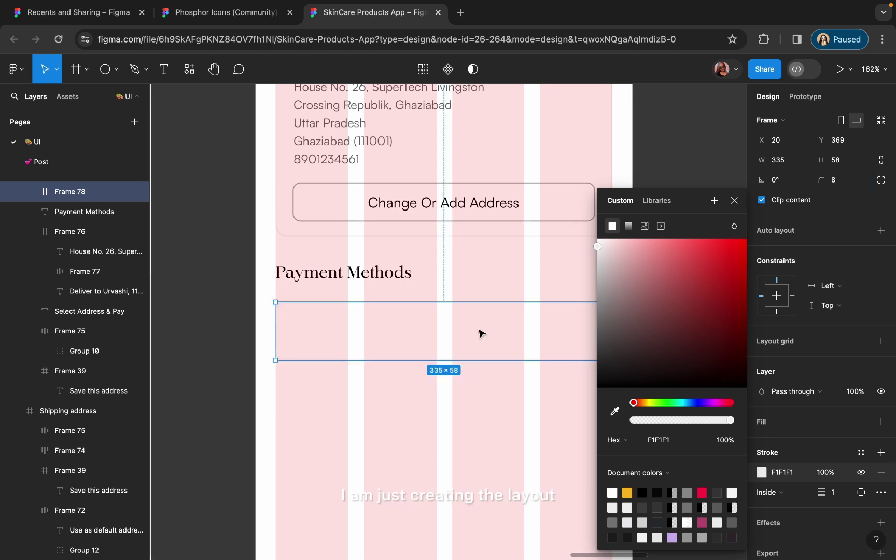
pyautogui.click(447, 382)
# - Copy the heading into the card as a 'UPI' label and duplicate it beneath
pyautogui.scroll(5, 332, 311)
pyautogui.moveTo(370, 236); pyautogui.dragTo(418, 316)
pyautogui.press('Return')
pyautogui.write('UPI')
pyautogui.press('Escape')
pyautogui.moveTo(337, 306); pyautogui.dragTo(399, 351)
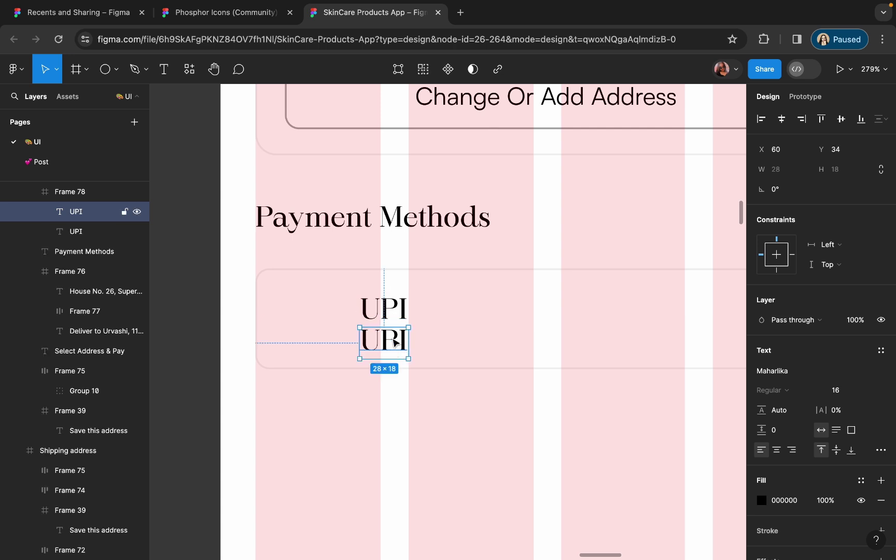
# - Retype the duplicate label as 'Pay By Any UPI App'
pyautogui.doubleClick(390, 340)
pyautogui.write('Pa')
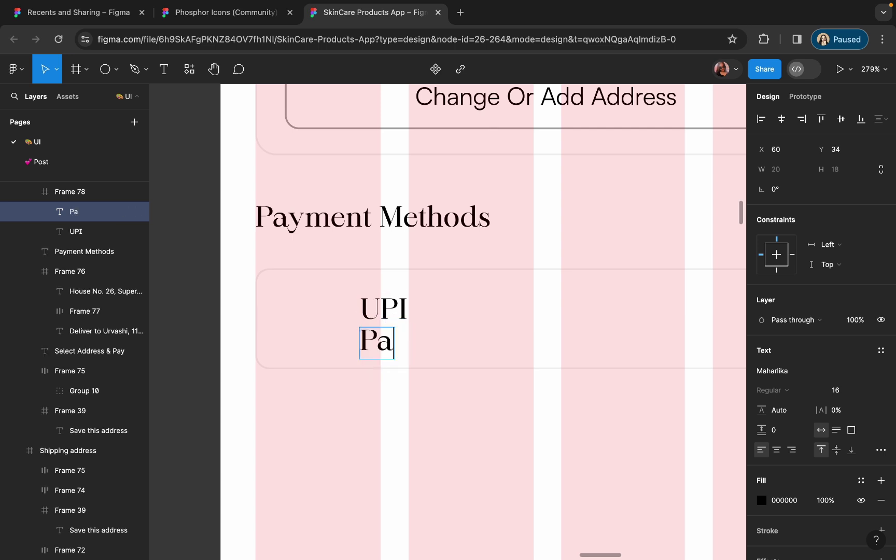
pyautogui.write('y by any UPI APP')
pyautogui.press('Escape')
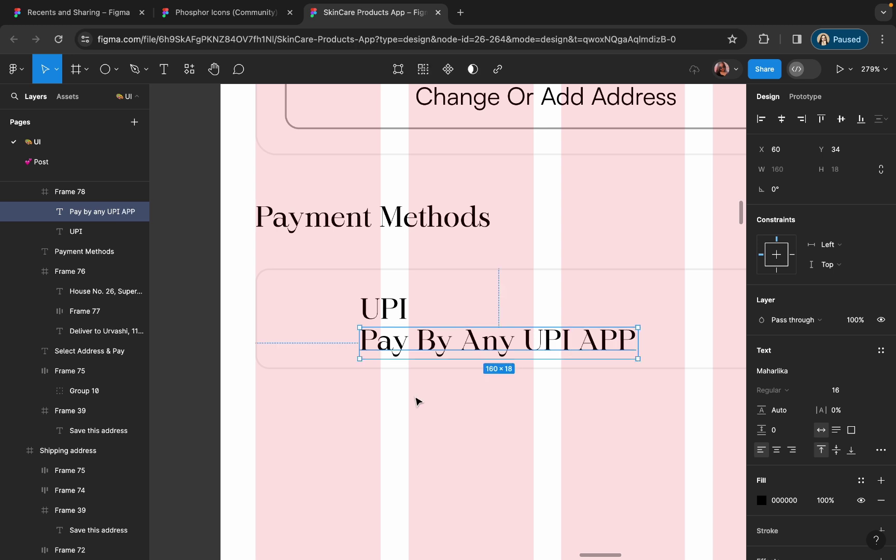
pyautogui.doubleClick(600, 338)
pyautogui.write('App')
pyautogui.press('Escape')
# - Style the subtitle in Satoshi, size 12, grey 888888
pyautogui.click(772, 370)
pyautogui.write('sat')
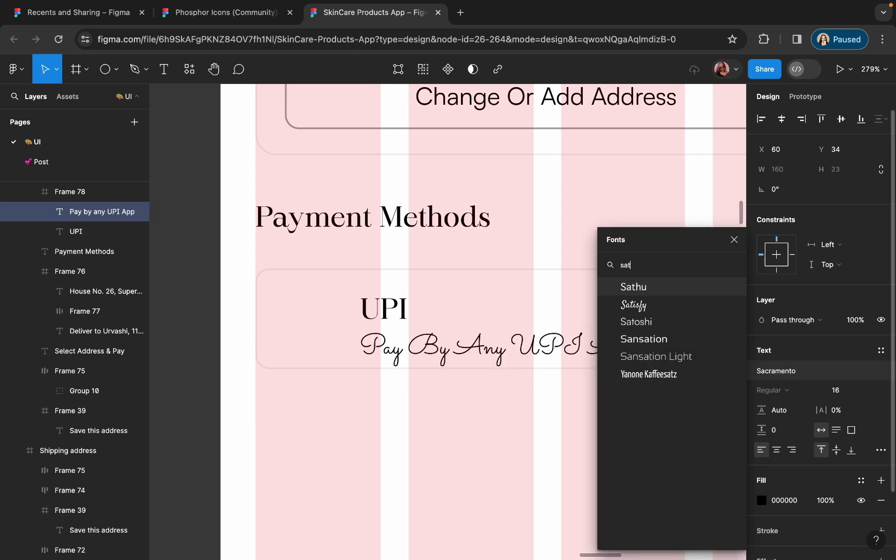
pyautogui.click(636, 318)
pyautogui.click(832, 390)
pyautogui.write('12')
pyautogui.press('Return')
pyautogui.click(766, 500)
pyautogui.moveTo(612, 358); pyautogui.dragTo(508, 310)
pyautogui.click(467, 379)
# - Stack the UPI label and its subtitle together in an auto layout
pyautogui.click(406, 352)
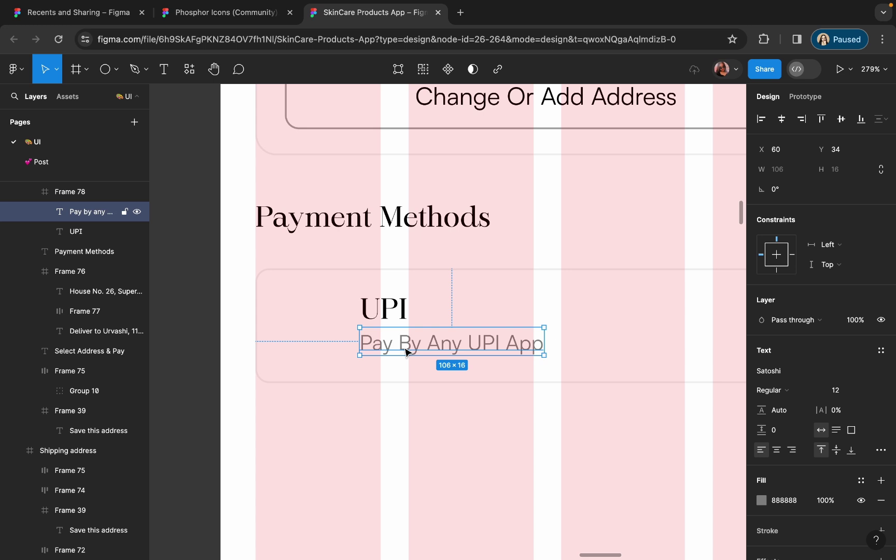
pyautogui.keyDown('shift'); pyautogui.click(388, 318); pyautogui.keyUp('shift')
pyautogui.hotkey('shift', 'a')
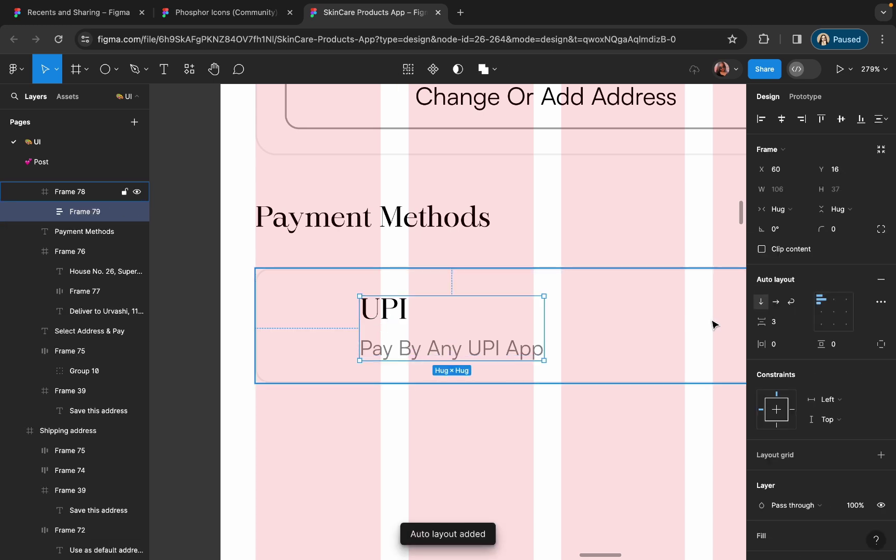
pyautogui.press('Escape')
pyautogui.press('Escape')
pyautogui.scroll(-5, 586, 248)
pyautogui.scroll(3, 507, 268)
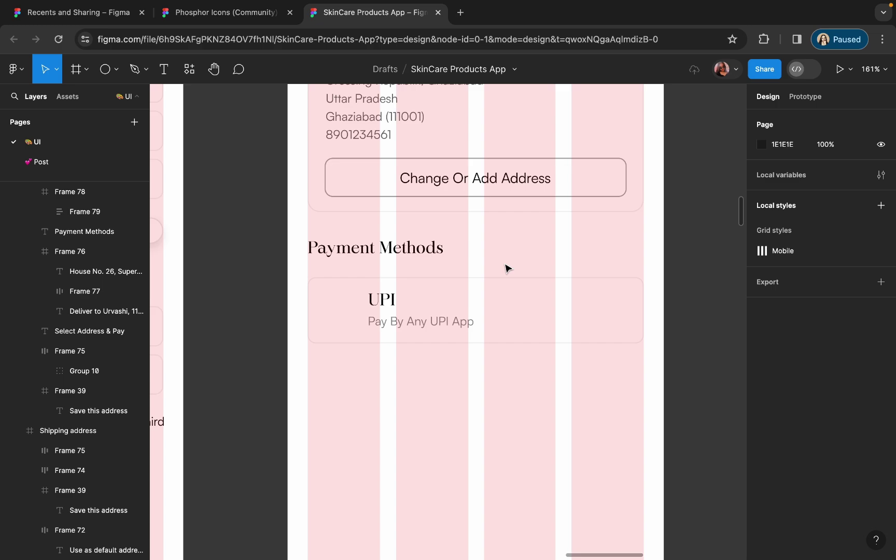
# - Select the UPI card and browse the Phosphor Icons file's icon sections
pyautogui.click(498, 300)
pyautogui.hotkey('ctrl', 'shift', 'Tab')
pyautogui.scroll(-5, 376, 236)
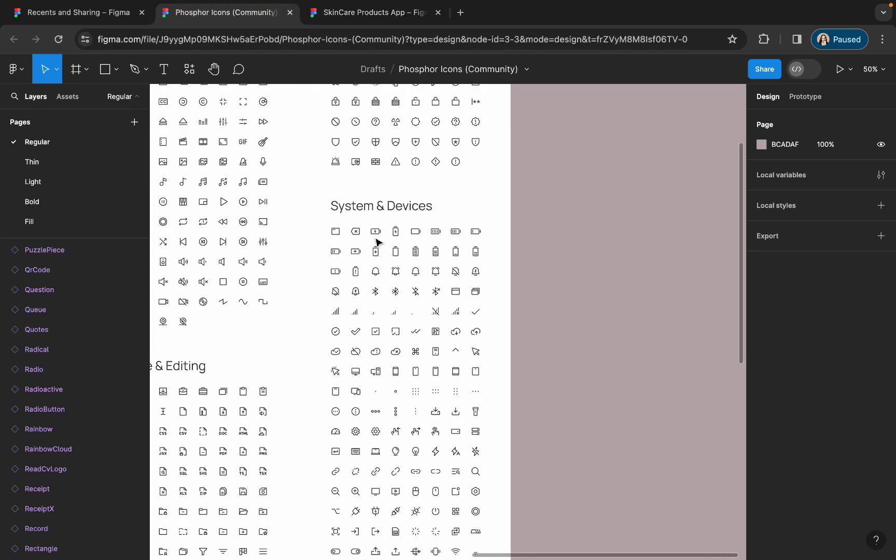
pyautogui.scroll(-10, 378, 243)
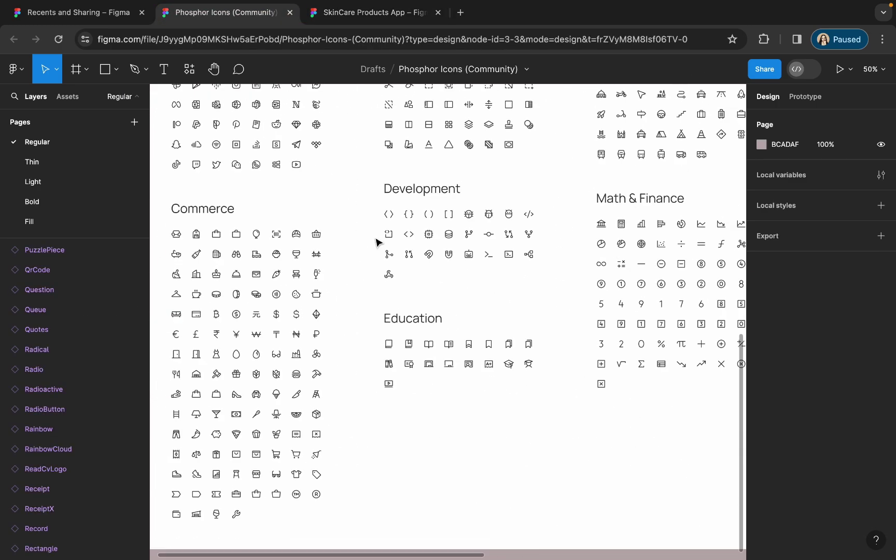
pyautogui.scroll(5, 425, 233)
pyautogui.scroll(-5, 402, 234)
pyautogui.scroll(5, 402, 224)
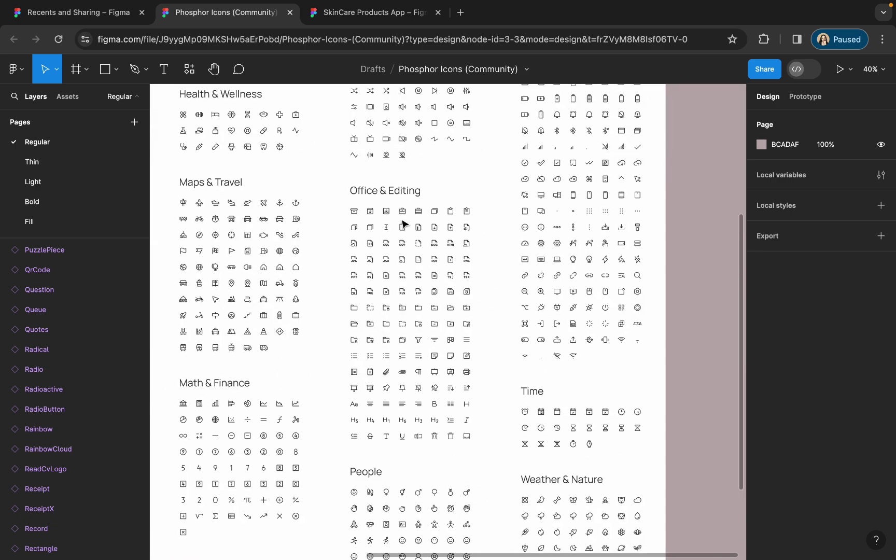
pyautogui.scroll(3, 399, 207)
pyautogui.hscroll(-5, 399, 208)
pyautogui.scroll(-8, 399, 207)
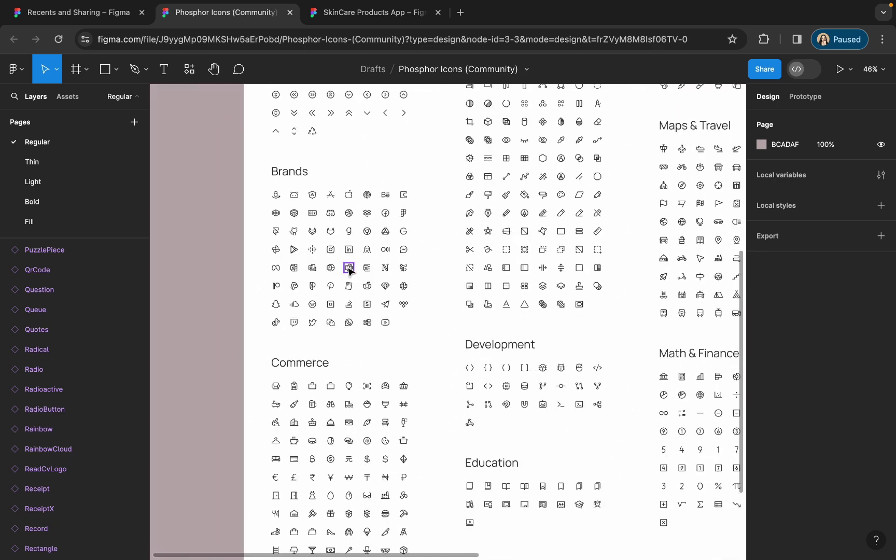
pyautogui.scroll(5, 333, 337)
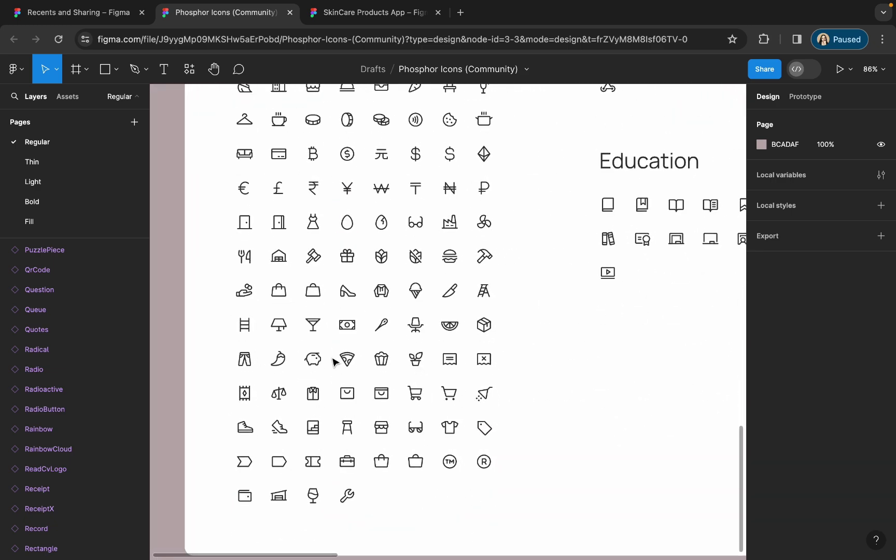
pyautogui.scroll(3, 335, 361)
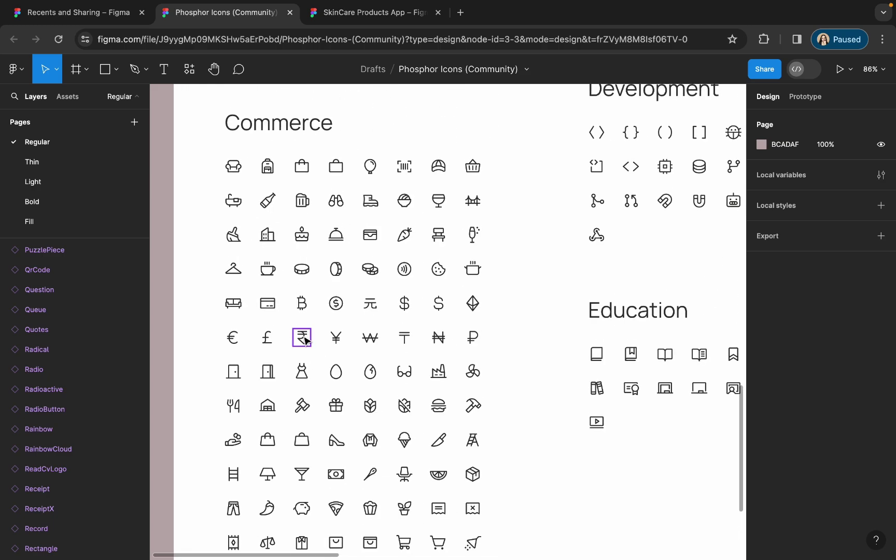
pyautogui.scroll(-5, 306, 340)
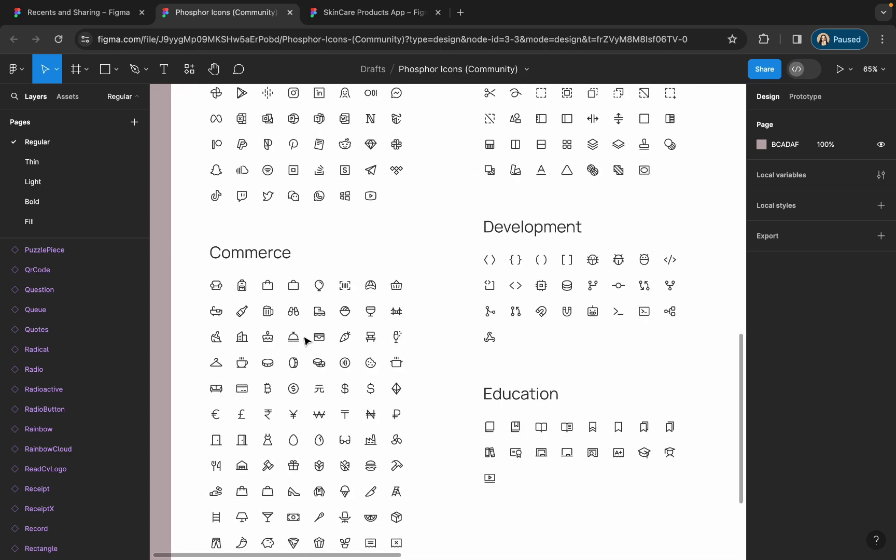
pyautogui.scroll(-5, 306, 340)
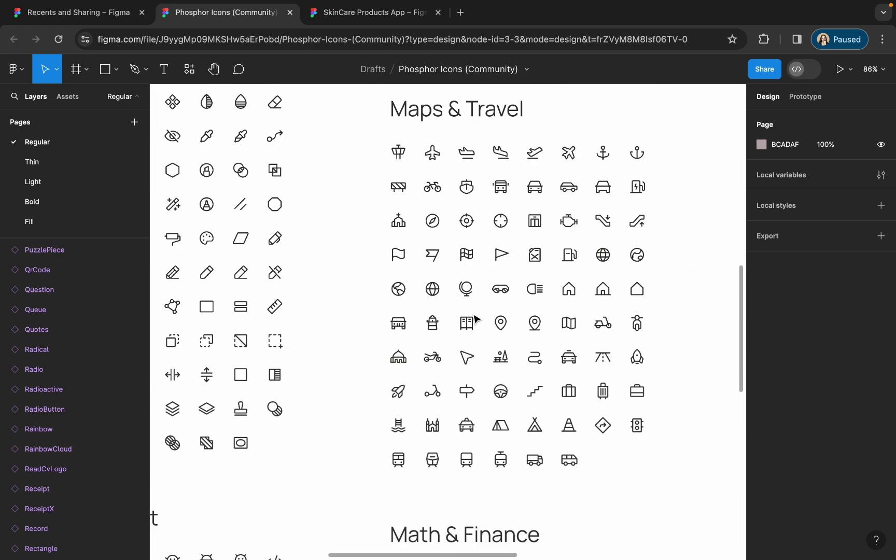
# - Copy the DeviceMobileCamera icon from System & Devices back to the SkinCare file
pyautogui.hscroll(5, 473, 318)
pyautogui.hscroll(5, 474, 319)
pyautogui.scroll(5, 474, 316)
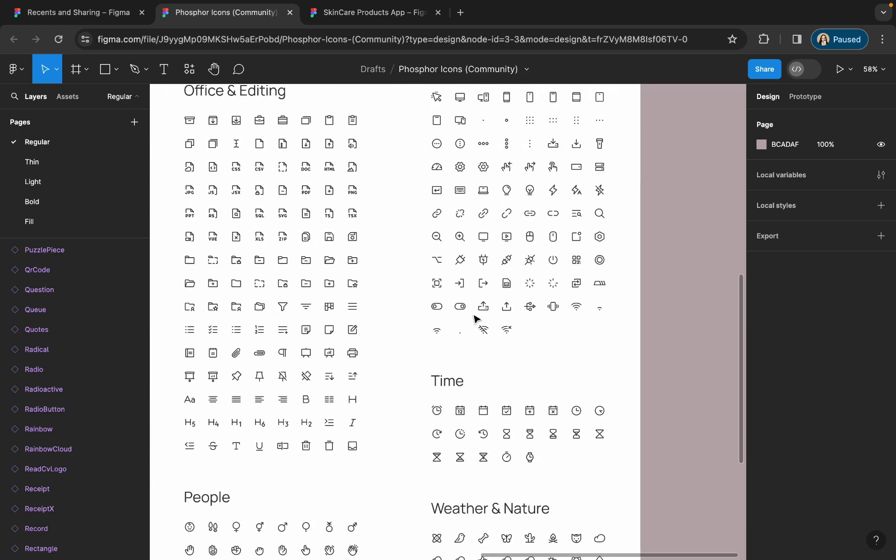
pyautogui.scroll(5, 554, 305)
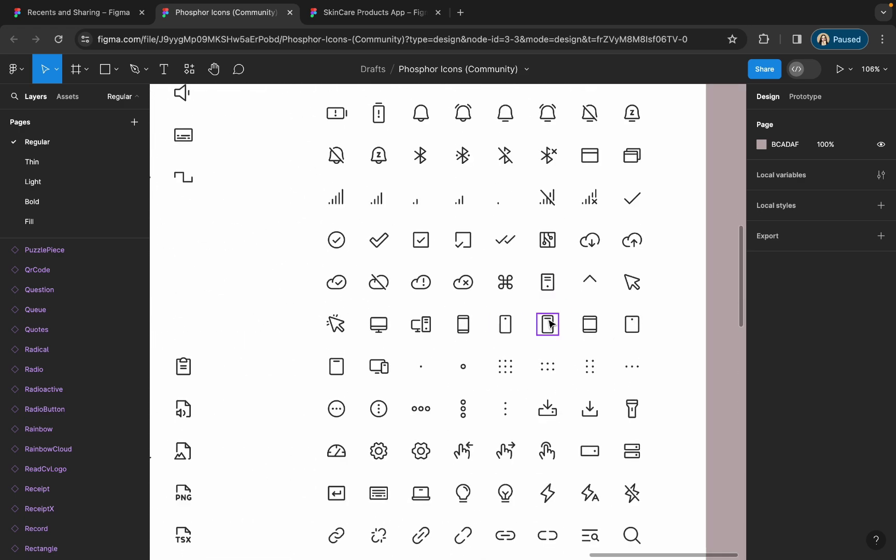
pyautogui.click(552, 324)
pyautogui.hotkey('ctrl', 'c')
pyautogui.click(373, 12)
# - Paste the phone icon left of UPI, lighten it to 4D4B45, and scale to 24×24
pyautogui.hotkey('ctrl', 'v')
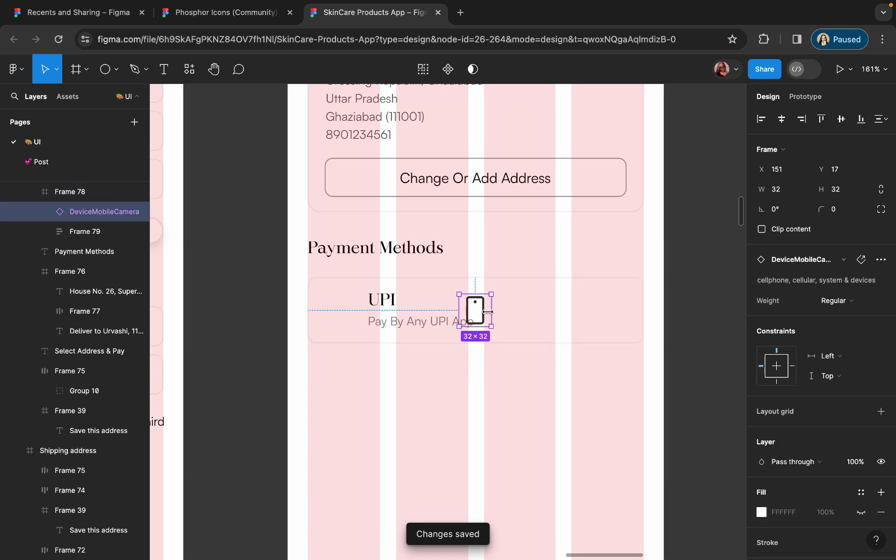
pyautogui.moveTo(475, 310); pyautogui.dragTo(345, 311)
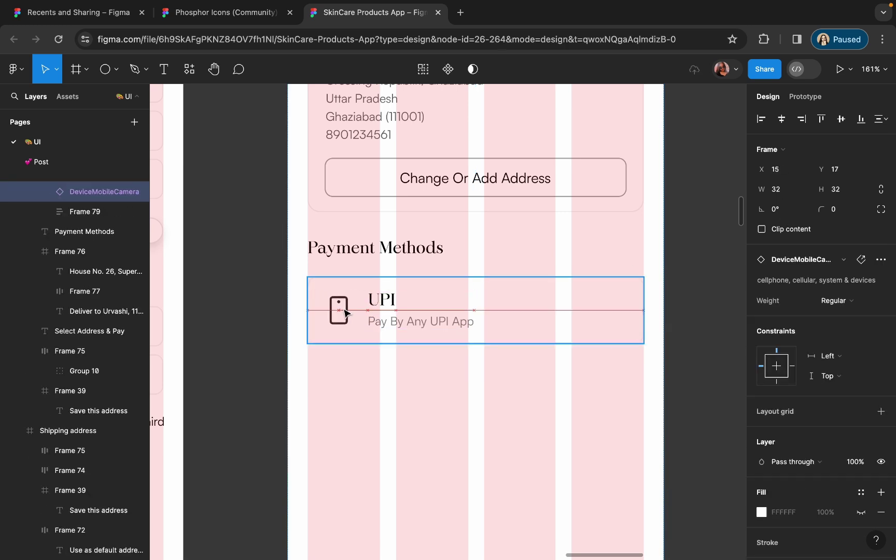
pyautogui.scroll(5, 345, 311)
pyautogui.scroll(-5, 793, 359)
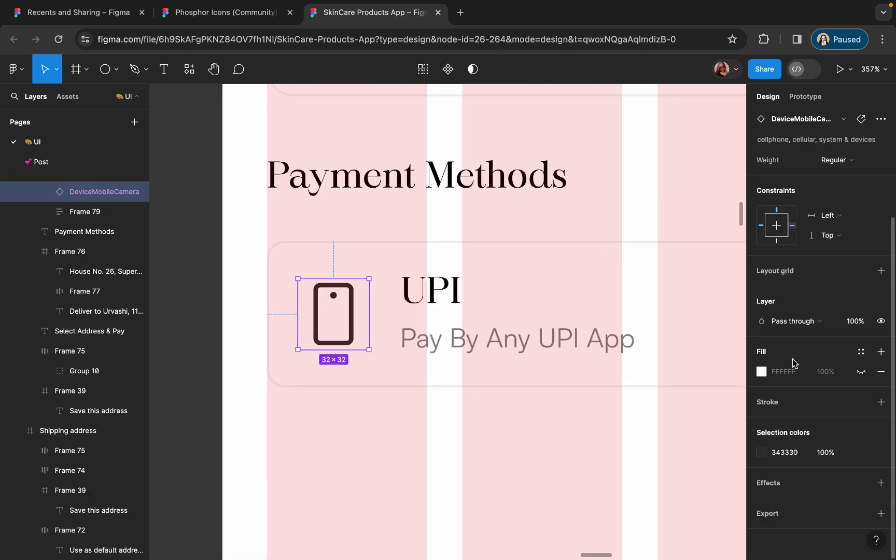
pyautogui.click(761, 452)
pyautogui.moveTo(674, 340); pyautogui.dragTo(611, 342)
pyautogui.press('Escape')
pyautogui.press('k')
pyautogui.moveTo(369, 350); pyautogui.dragTo(351, 332)
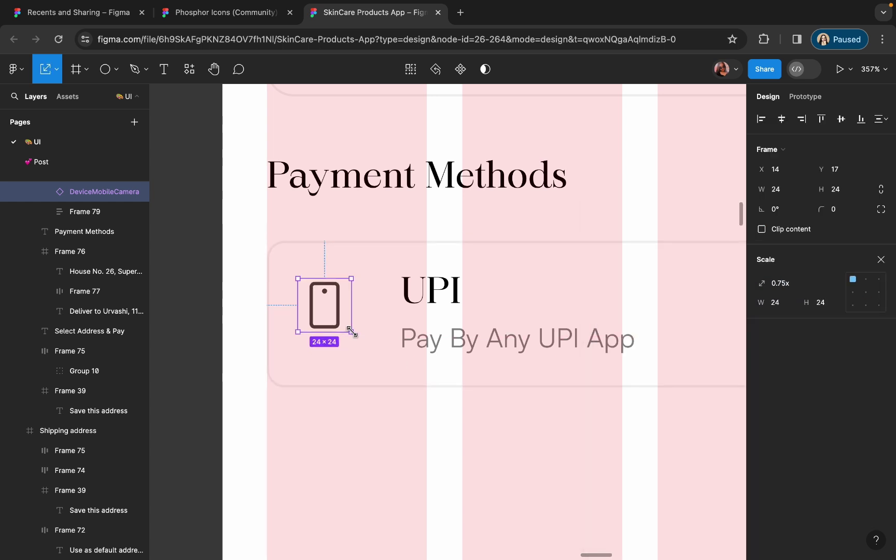
# - Set the UPI title font to Satoshi Medium
pyautogui.click(516, 314)
pyautogui.click(392, 441)
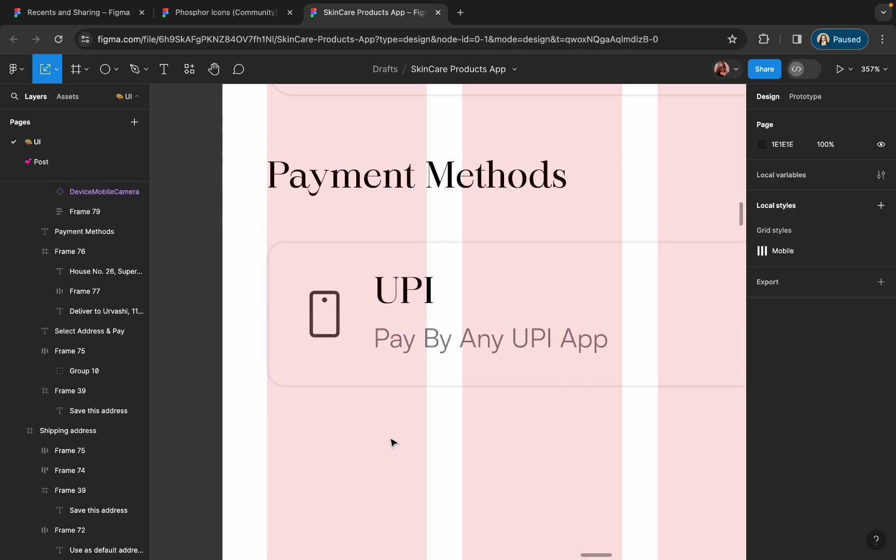
pyautogui.scroll(-5, 392, 443)
pyautogui.scroll(5, 425, 368)
pyautogui.doubleClick(370, 374)
pyautogui.click(772, 310)
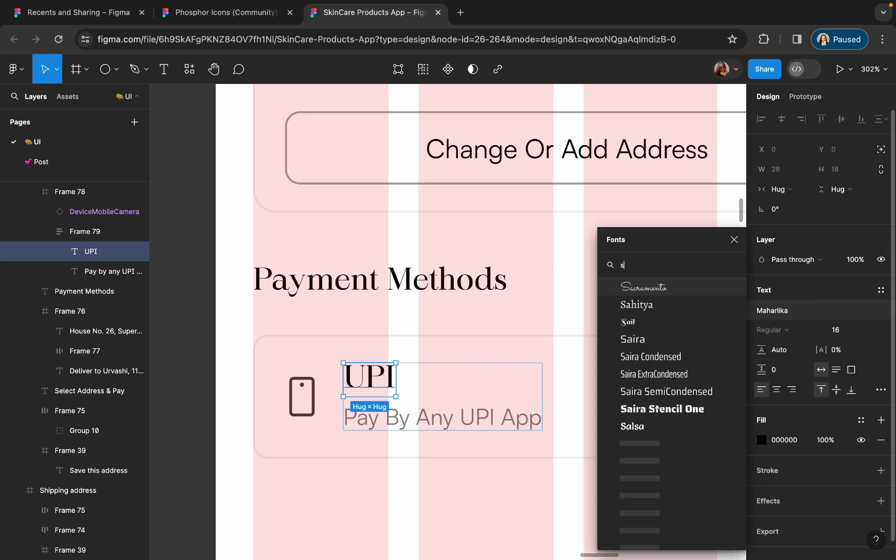
pyautogui.write('sta')
pyautogui.press('BackSpace')
pyautogui.press('BackSpace')
pyautogui.write('at')
pyautogui.click(635, 292)
pyautogui.click(777, 329)
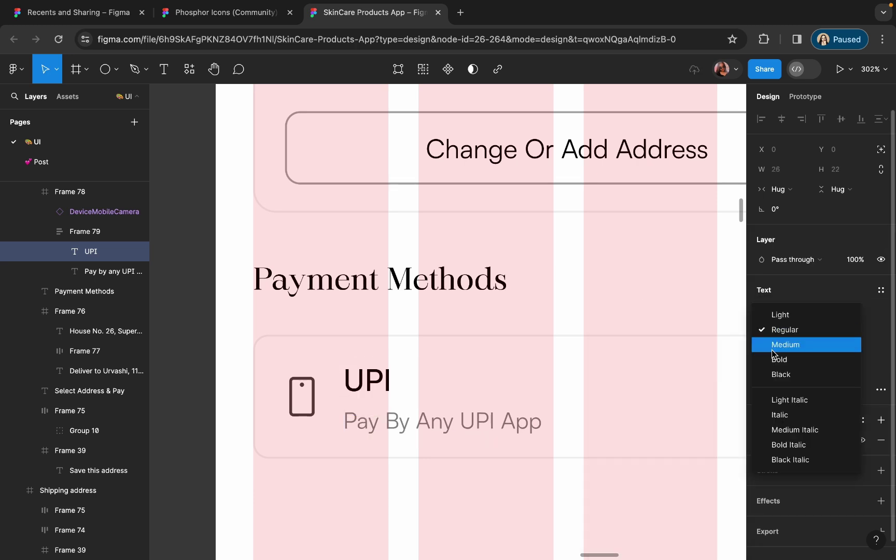
pyautogui.click(773, 345)
# - Duplicate the whole UPI card just below the original
pyautogui.press('Escape')
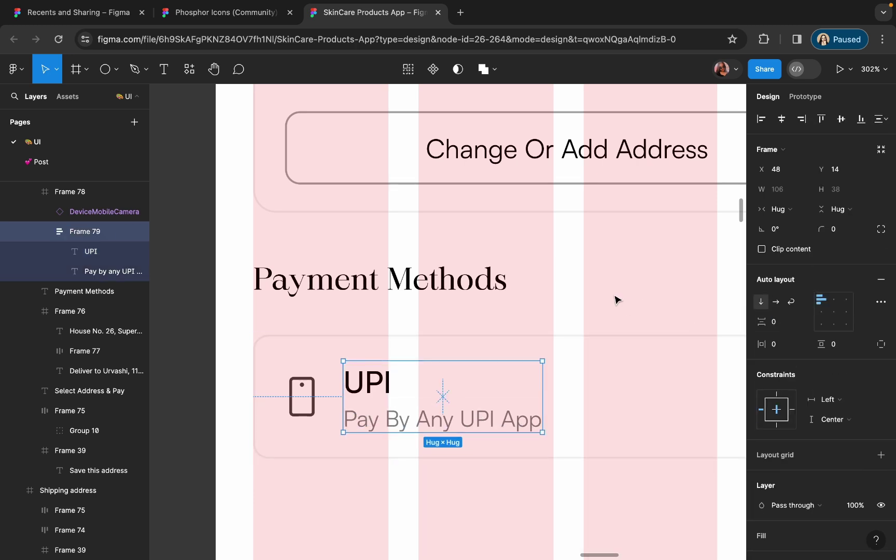
pyautogui.click(614, 298)
pyautogui.press('-')
pyautogui.moveTo(564, 351); pyautogui.dragTo(548, 424)
# - Copy the CaretDown icon into the UPI card's right side, scaled to 22×22
pyautogui.click(201, 10)
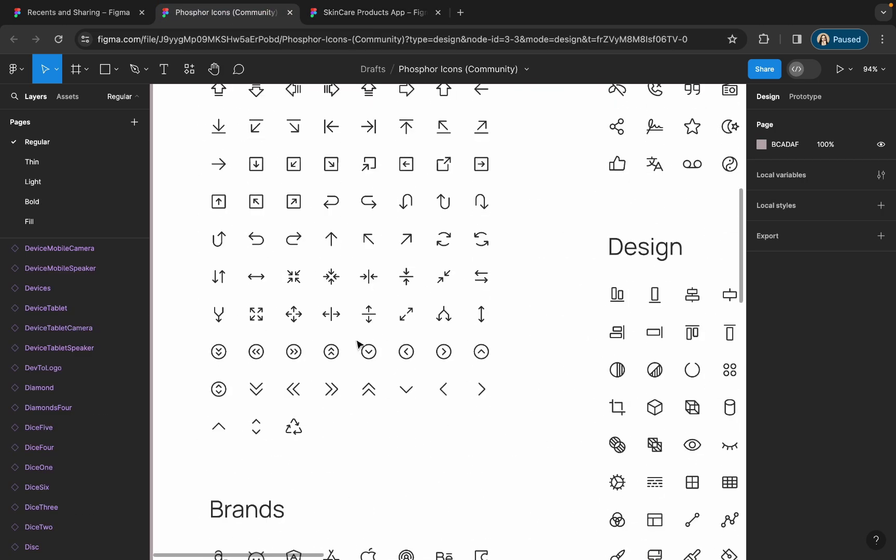
pyautogui.click(413, 397)
pyautogui.hotkey('ctrl', 'c')
pyautogui.click(374, 12)
pyautogui.hotkey('ctrl', 'v')
pyautogui.moveTo(462, 392); pyautogui.dragTo(588, 317)
pyautogui.press('k')
pyautogui.scroll(5, 588, 317)
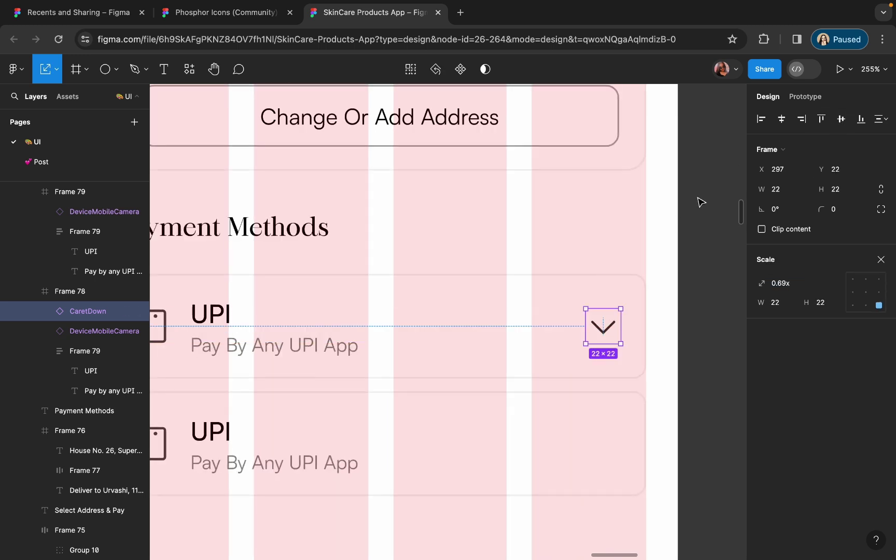
pyautogui.click(701, 202)
# - Replace the old copy with a fresh duplicate of the UPI card titled 'Credit/Debit Card'
pyautogui.scroll(-4, 699, 203)
pyautogui.click(510, 382)
pyautogui.press('Delete')
pyautogui.click(457, 336)
pyautogui.hotkey('ctrl', 'd')
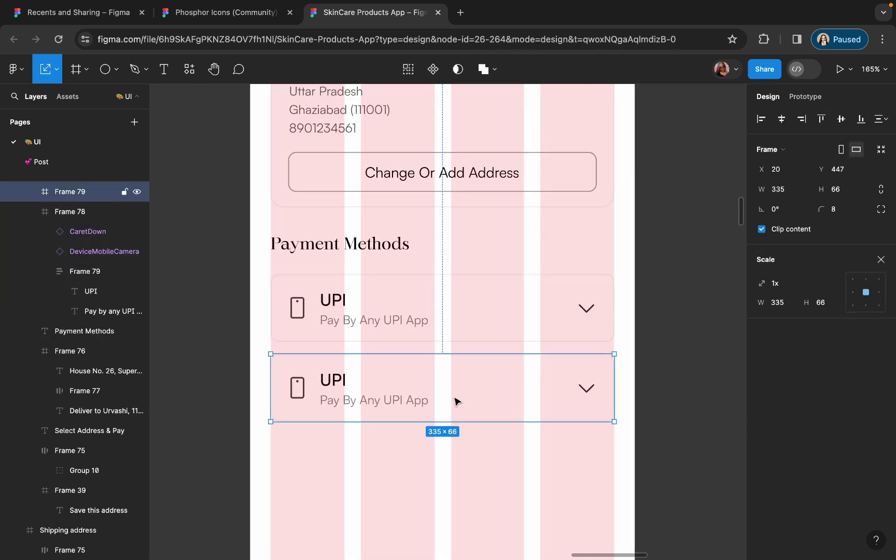
pyautogui.doubleClick(338, 379)
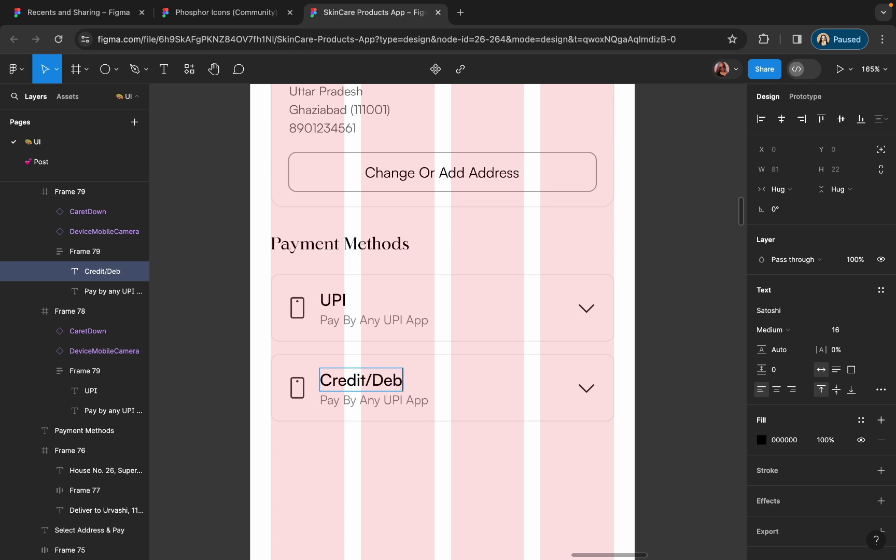
pyautogui.write('Credit/Debit Card')
pyautogui.press('Escape')
# - Change the copied card's subtitle to 'Visa, Mastercard, Rupay And More'
pyautogui.scroll(1, 338, 423)
pyautogui.doubleClick(342, 400)
pyautogui.write('Visa, Master Card, Rupay And More')
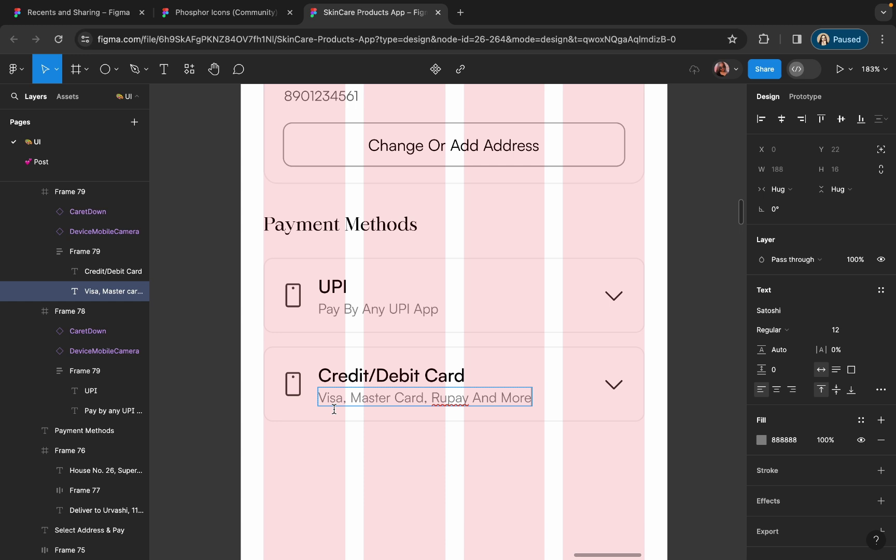
pyautogui.scroll(3, 334, 409)
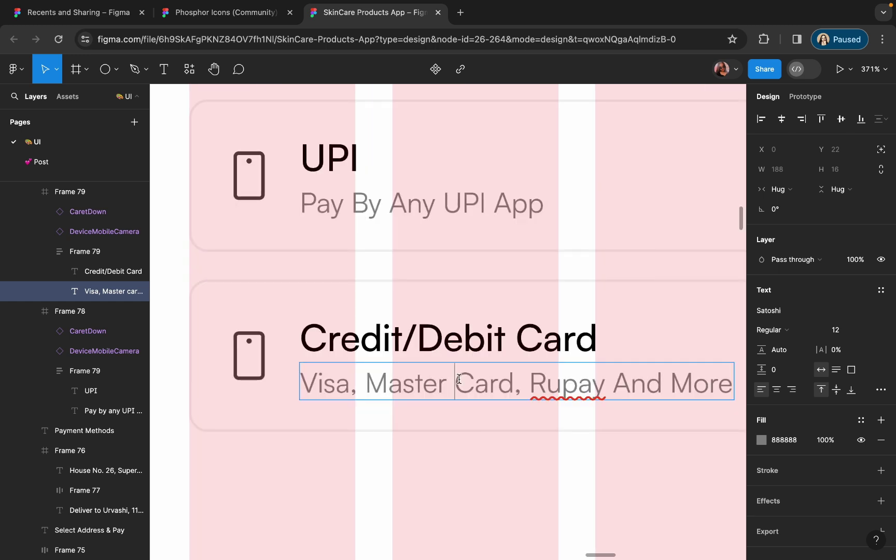
pyautogui.click(472, 380)
pyautogui.press('BackSpace')
pyautogui.press('BackSpace')
pyautogui.write('c')
pyautogui.press('Escape')
# - Wrap the UPI and Credit/Debit Card cards in one auto layout
pyautogui.scroll(-5, 458, 440)
pyautogui.scroll(3, 446, 363)
pyautogui.click(432, 311)
pyautogui.keyDown('shift'); pyautogui.click(429, 355); pyautogui.keyUp('shift')
pyautogui.hotkey('shift', 'a')
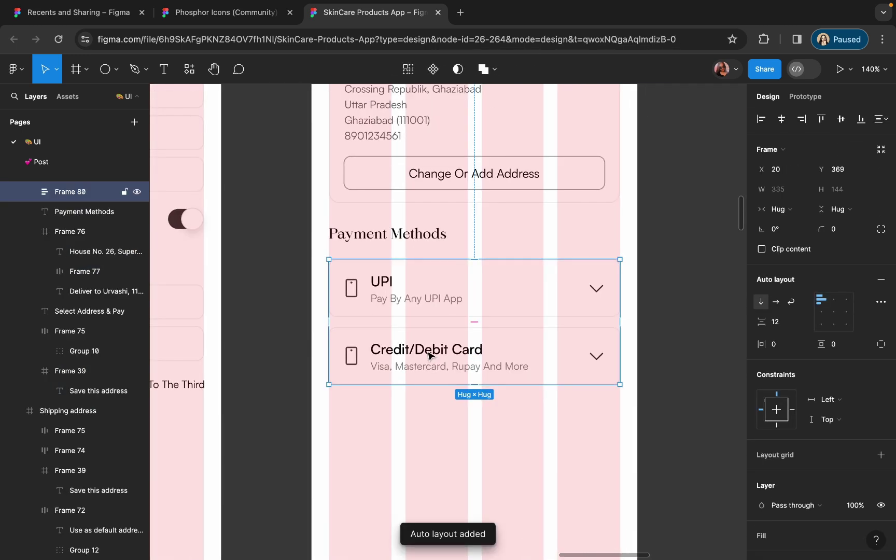
# - Duplicate the Credit/Debit card and retitle the copy Net Banking
pyautogui.click(430, 357)
pyautogui.press('super+d')
pyautogui.scroll(3, 478, 479)
pyautogui.doubleClick(397, 381)
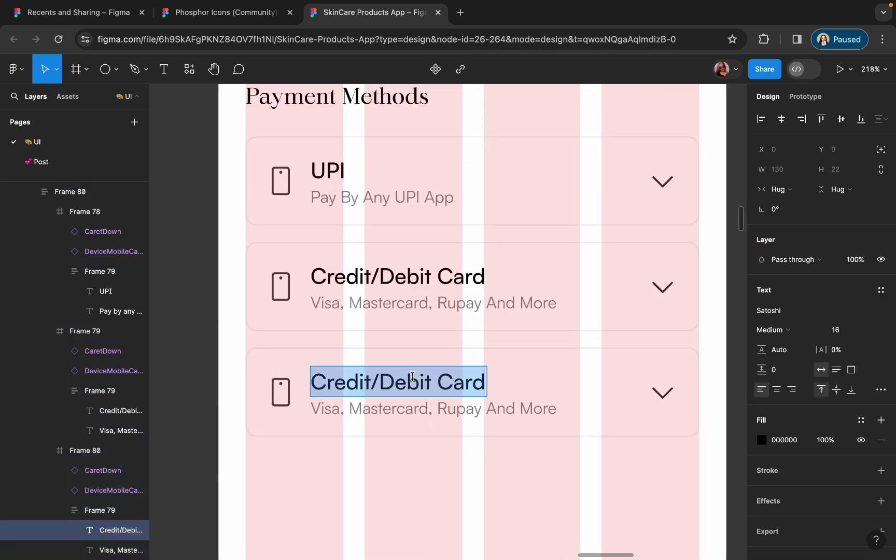
pyautogui.write('Shop Now')
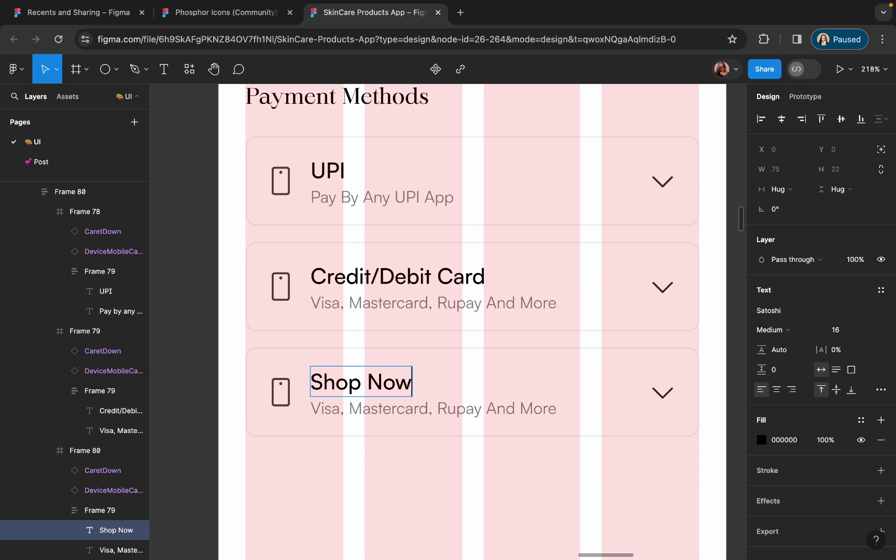
pyautogui.press('BackSpace')
pyautogui.press('BackSpace')
pyautogui.press('BackSpace')
pyautogui.press('BackSpace')
pyautogui.press('BackSpace')
pyautogui.press('BackSpace')
pyautogui.press('BackSpace')
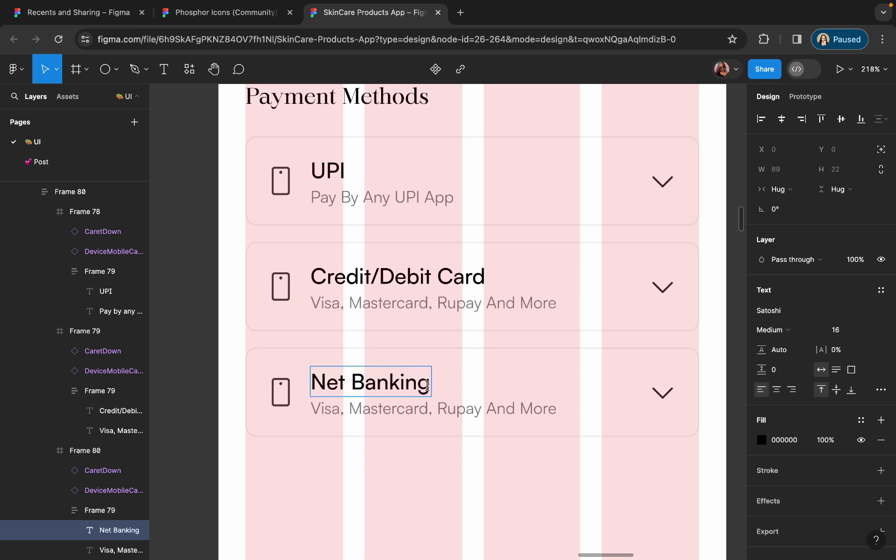
# - Give the Net Banking card the subtitle 'Pay Through Your Favourite Bank'
pyautogui.doubleClick(450, 408)
pyautogui.press('super+a')
pyautogui.write('P')
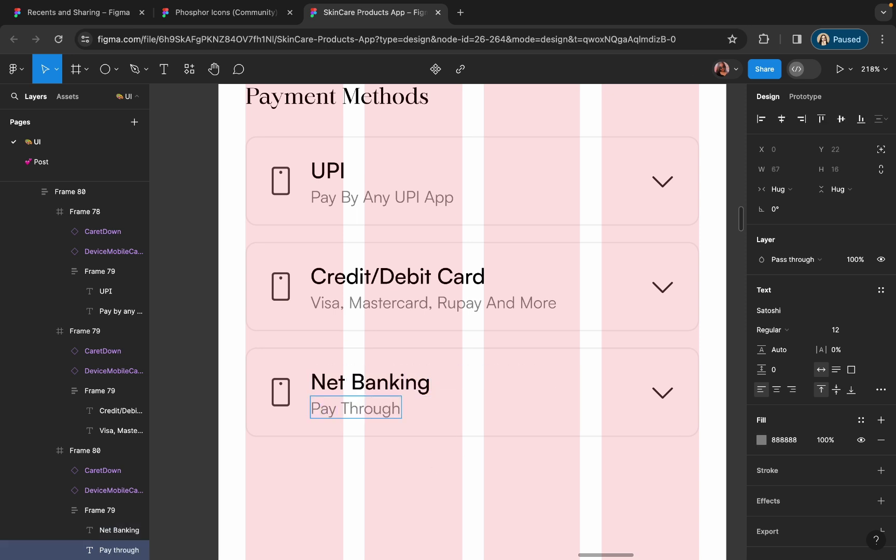
pyautogui.write('ay Through Your Favourite Bank')
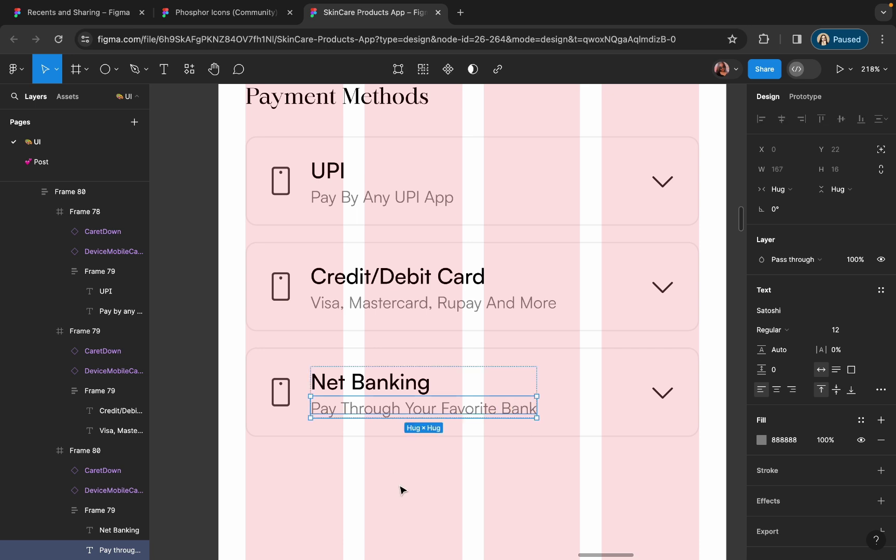
pyautogui.click(467, 410)
pyautogui.write('u')
pyautogui.press('Escape')
pyautogui.press('Escape')
pyautogui.scroll(-5, 478, 456)
pyautogui.scroll(3, 466, 418)
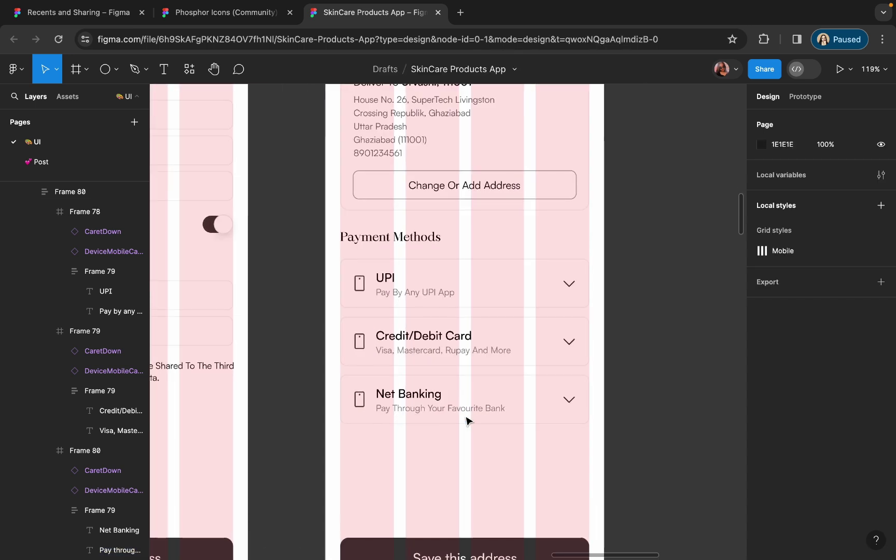
# - Duplicate the Net Banking card below itself and retitle the copy Cash On Delivery
pyautogui.click(414, 396)
pyautogui.moveTo(414, 397); pyautogui.dragTo(415, 453)
pyautogui.doubleClick(415, 453)
pyautogui.press('super+a')
pyautogui.write('Ca')
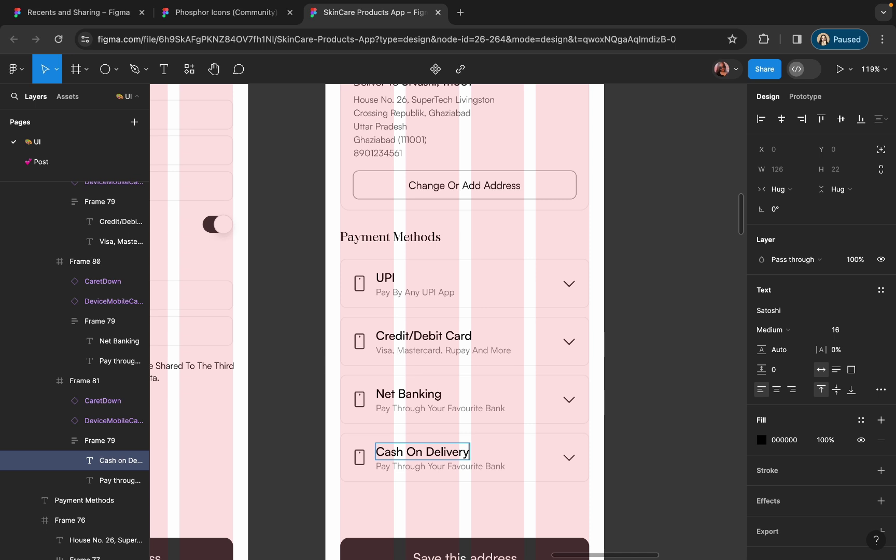
# - Set the Cash On Delivery subtitle to 'Pay At Your Doorstep' and view the whole screen
pyautogui.doubleClick(424, 466)
pyautogui.write('Pay At Your Doorsteo')
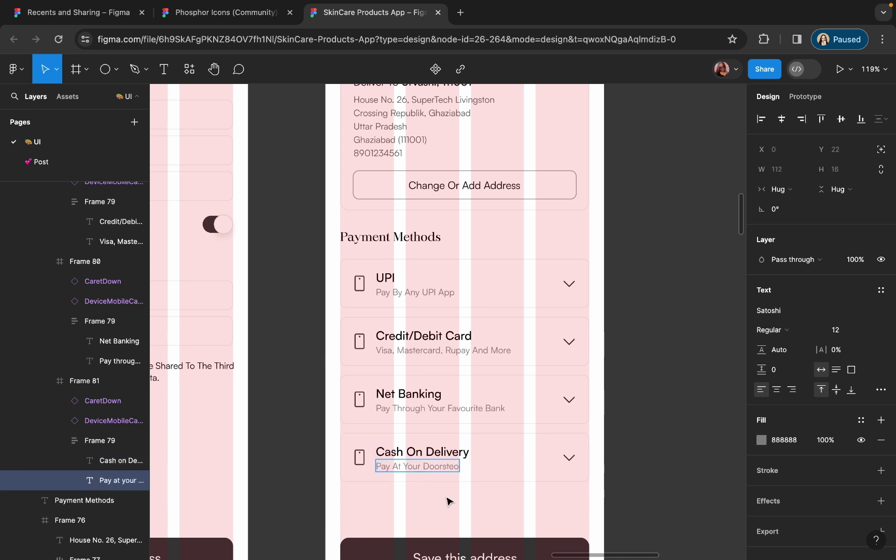
pyautogui.scroll(5, 447, 500)
pyautogui.press('BackSpace')
pyautogui.write('p')
pyautogui.press('Escape')
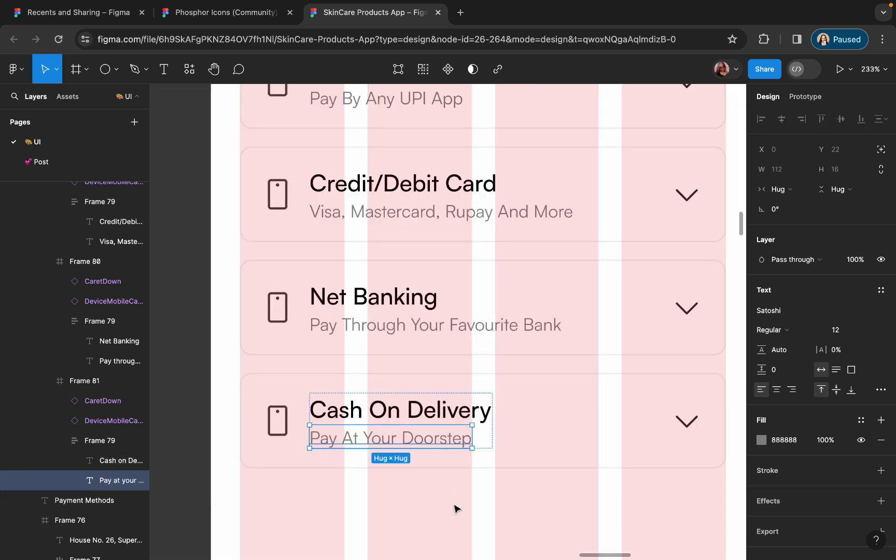
pyautogui.click(457, 508)
pyautogui.hotkey('shift', '0')
pyautogui.scroll(3, 475, 310)
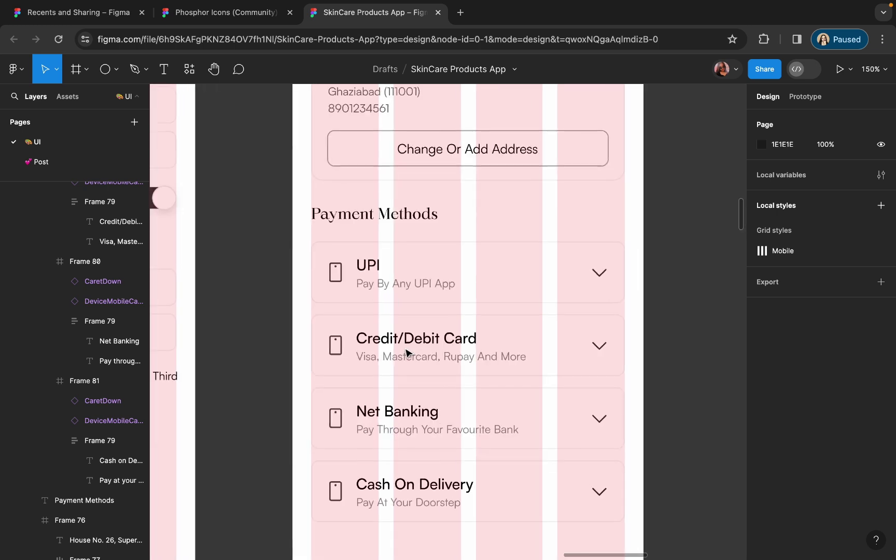
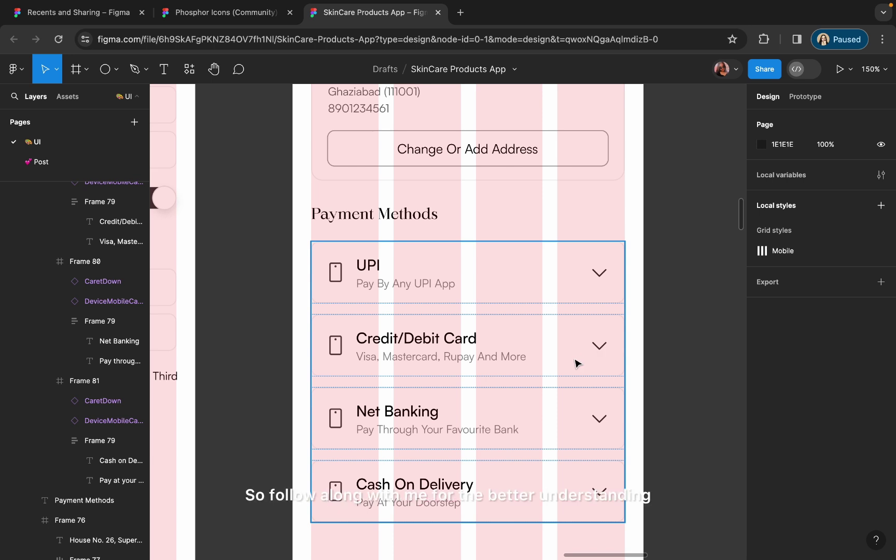
# - Drag the Save this address button off the payment screen
pyautogui.scroll(-5, 576, 363)
pyautogui.scroll(-3, 498, 161)
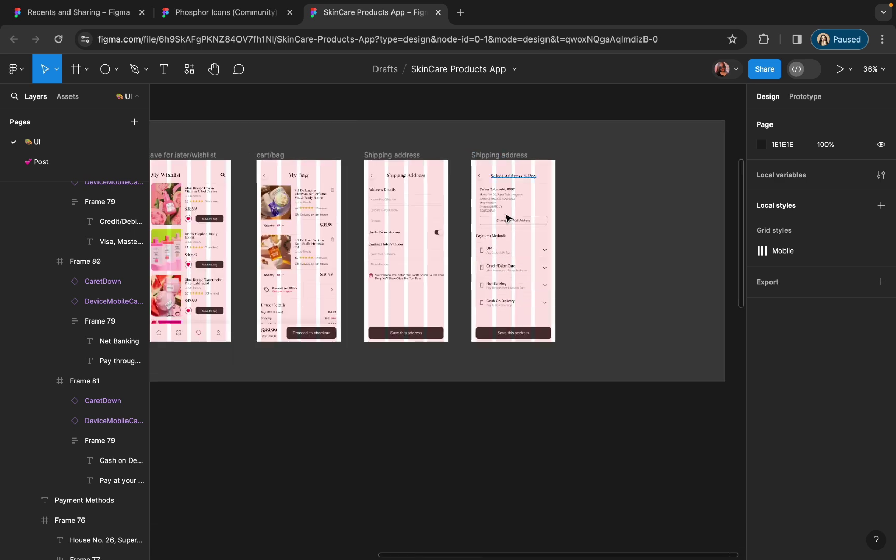
pyautogui.click(512, 332)
pyautogui.moveTo(512, 333); pyautogui.dragTo(611, 322)
# - Rotate the Cash On Delivery caret 180° so it points upward
pyautogui.scroll(5, 474, 358)
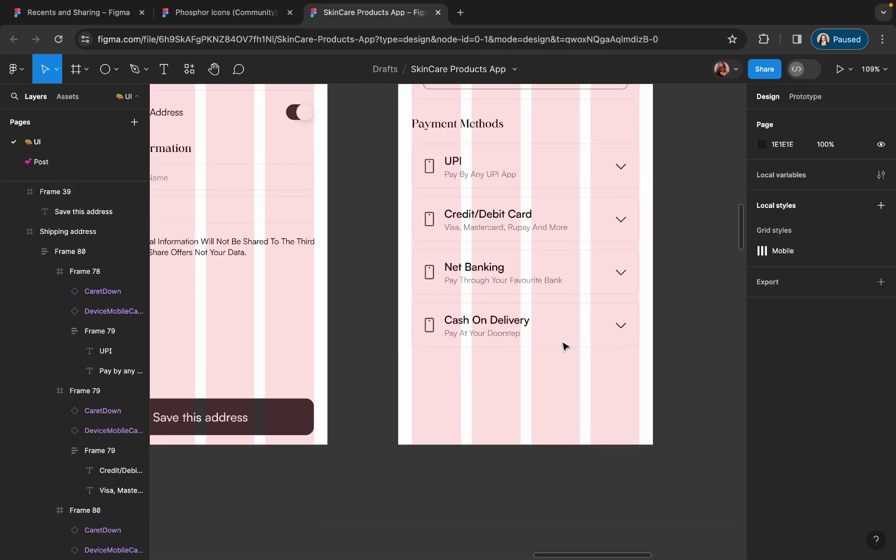
pyautogui.scroll(5, 565, 346)
pyautogui.click(656, 332)
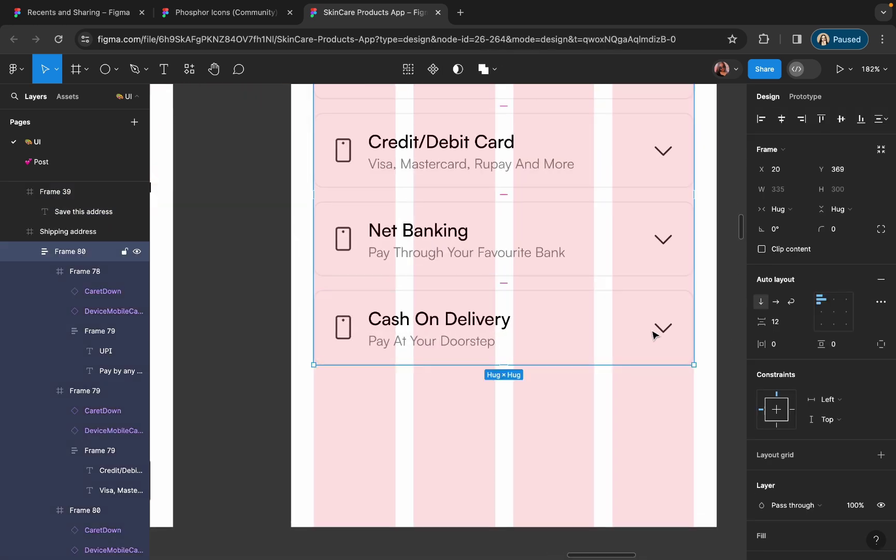
pyautogui.doubleClick(659, 327)
pyautogui.doubleClick(663, 327)
pyautogui.click(782, 212)
pyautogui.press('Return')
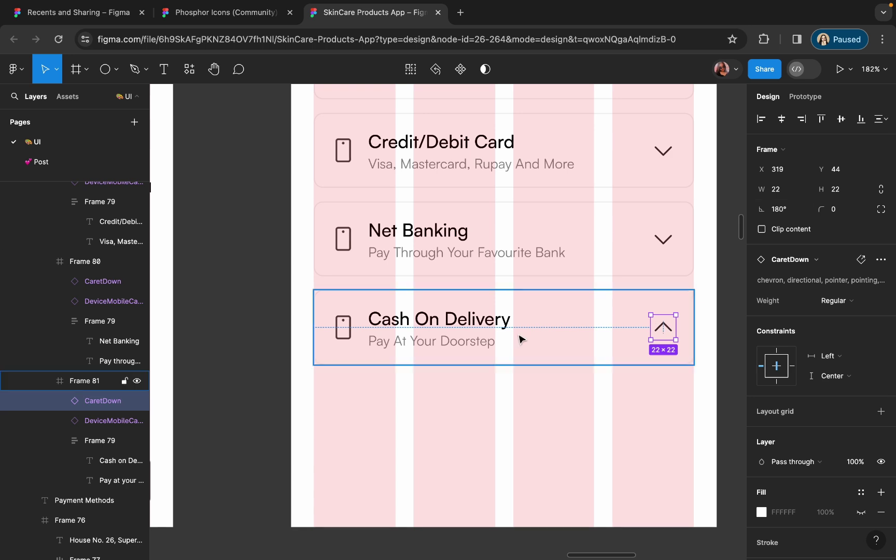
# - Stretch the Cash On Delivery card to 141 high and move its title and caret back to the top
pyautogui.click(548, 340)
pyautogui.hscroll(3, 548, 339)
pyautogui.scroll(-1, 548, 339)
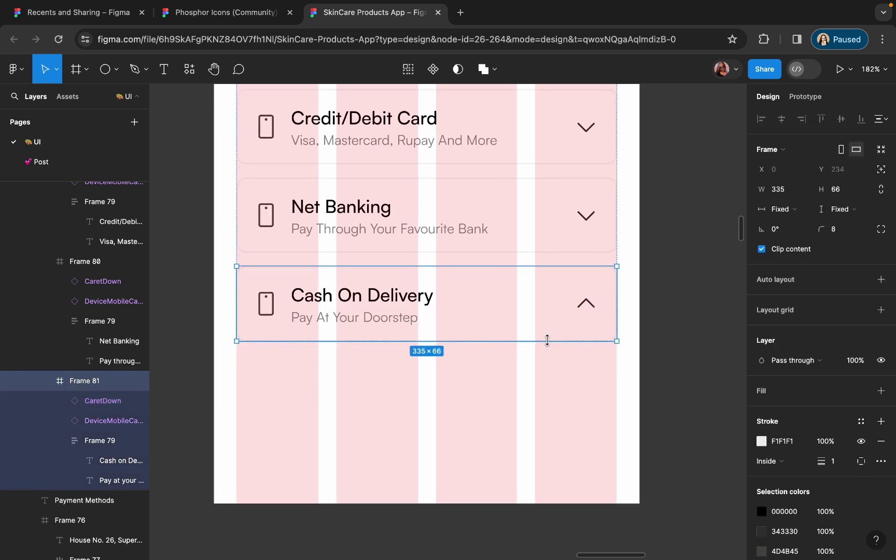
pyautogui.moveTo(380, 340); pyautogui.dragTo(377, 426)
pyautogui.click(363, 360)
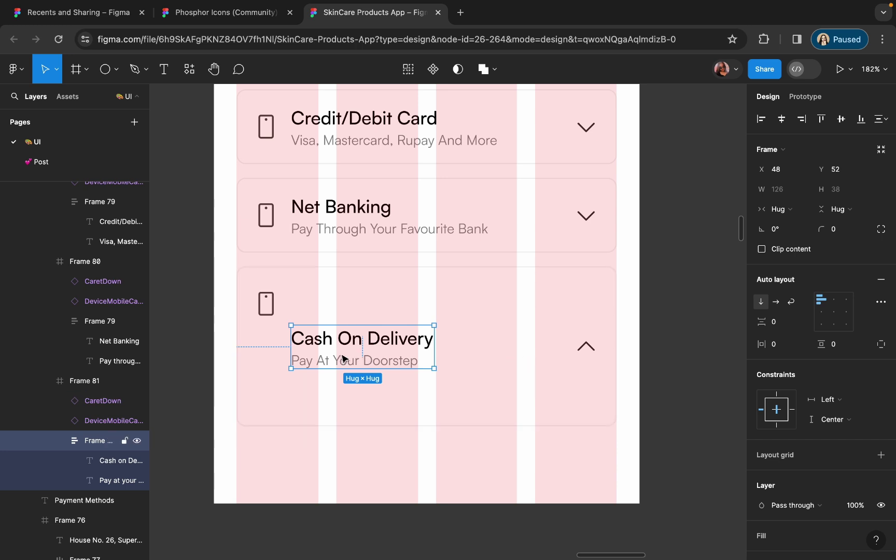
pyautogui.moveTo(343, 359); pyautogui.dragTo(345, 311)
pyautogui.click(585, 351)
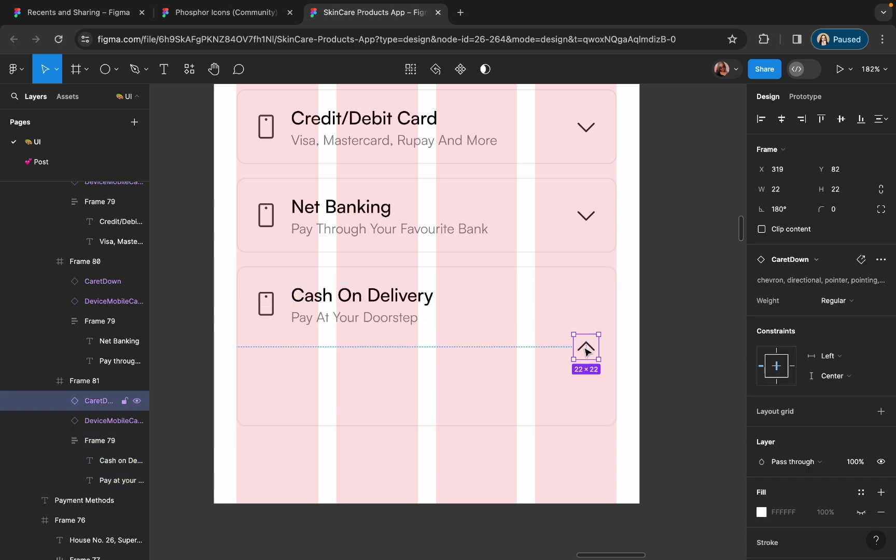
pyautogui.moveTo(586, 350); pyautogui.dragTo(587, 306)
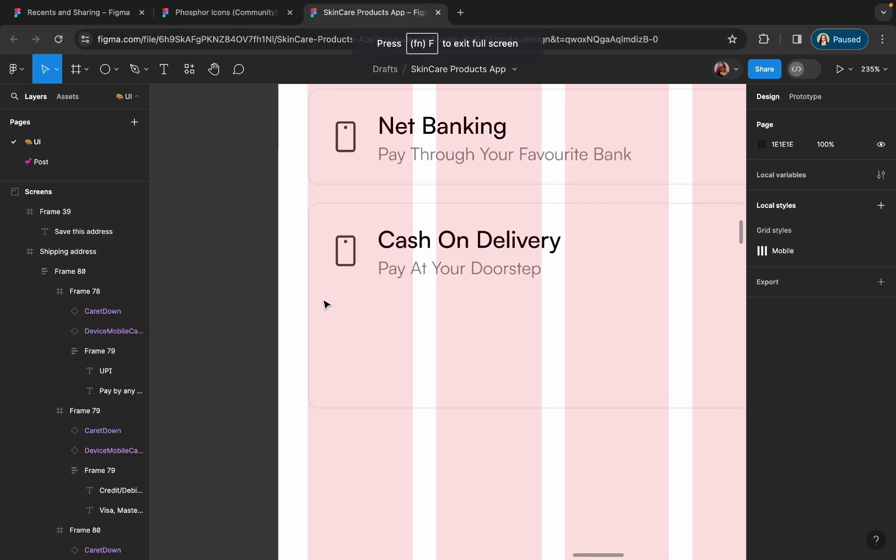
# - Paste a Gift icon, size it 16×16, and place it inside the Cash On Delivery card
pyautogui.hotkey('ctrl', 'v')
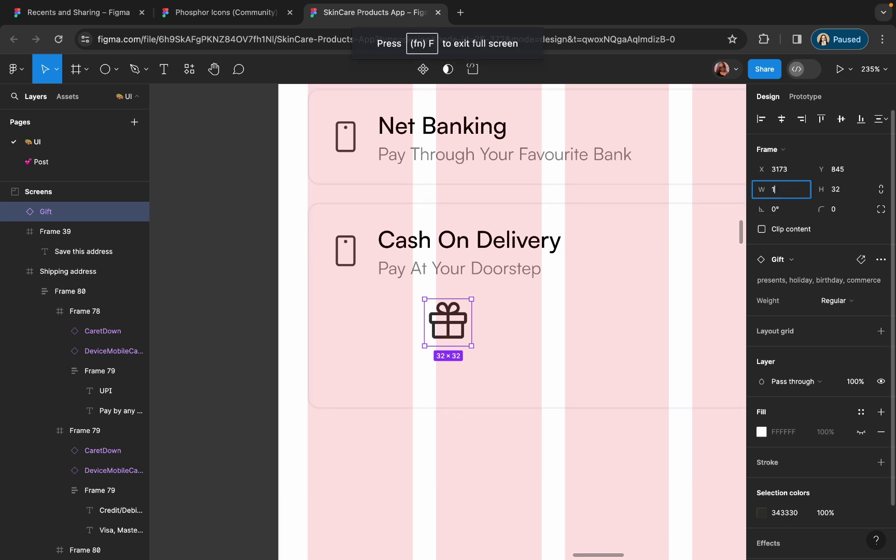
pyautogui.click(838, 196)
pyautogui.write('1')
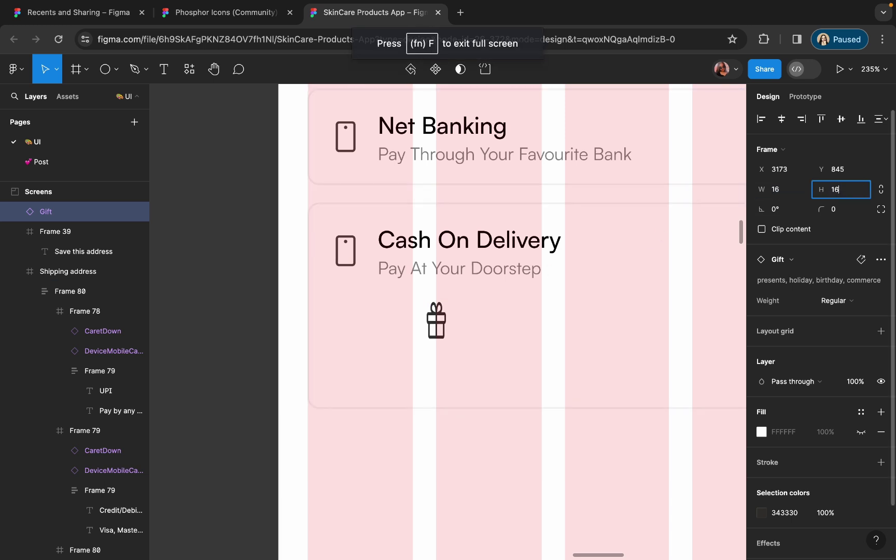
pyautogui.write('6')
pyautogui.press('Return')
pyautogui.moveTo(440, 316); pyautogui.dragTo(358, 324)
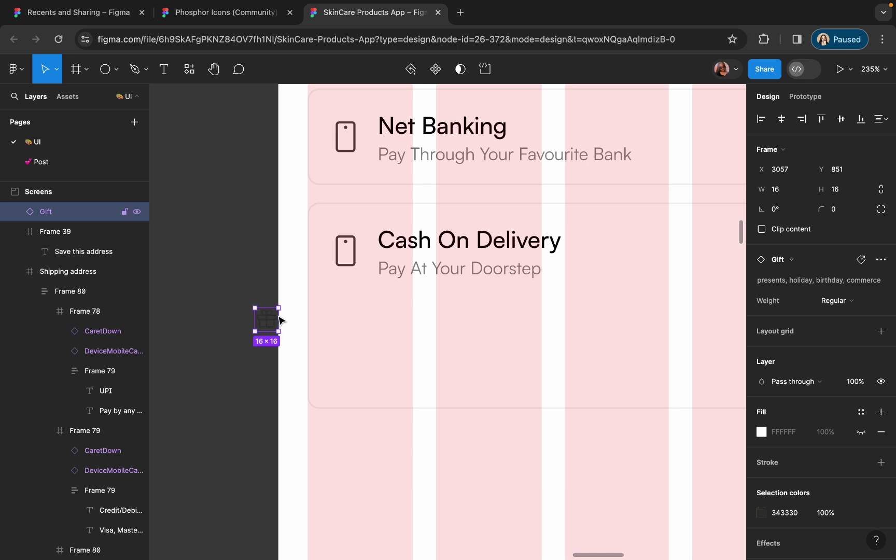
pyautogui.moveTo(277, 319); pyautogui.dragTo(346, 325)
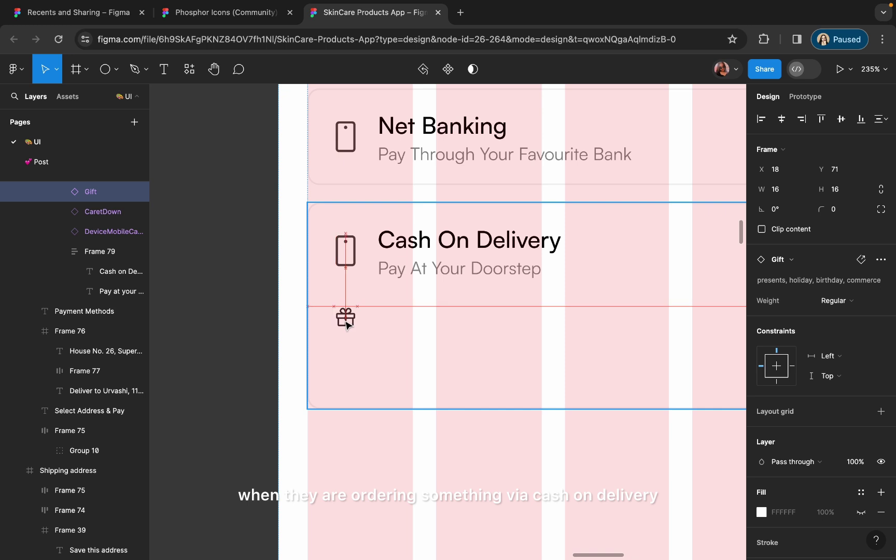
pyautogui.scroll(5, 347, 325)
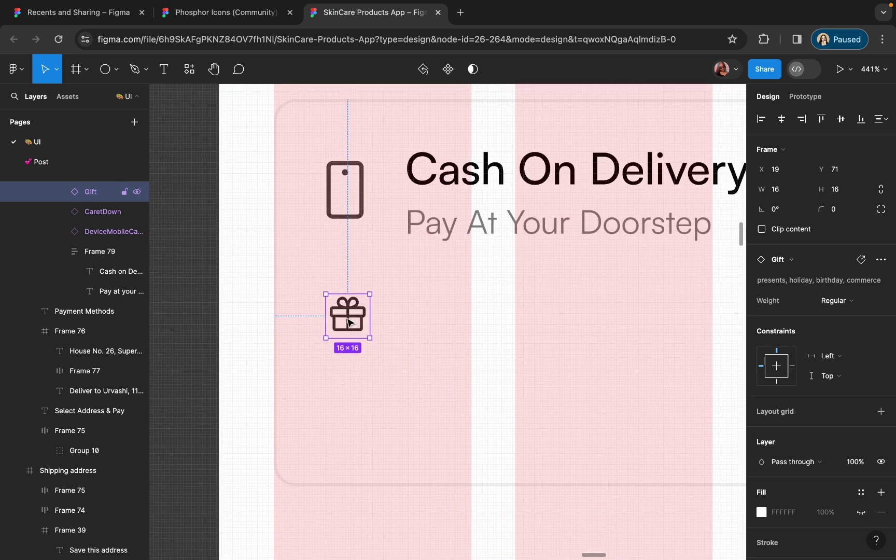
pyautogui.moveTo(348, 323); pyautogui.dragTo(348, 315)
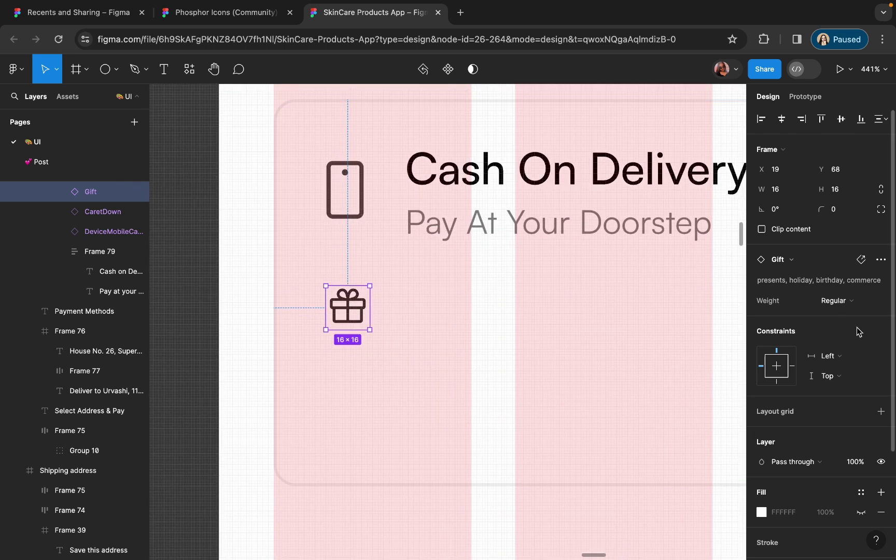
pyautogui.scroll(-3, 762, 411)
# - Recolour the gift icon to the lock icon's red (FA1149) with the eyedropper
pyautogui.click(762, 453)
pyautogui.click(614, 411)
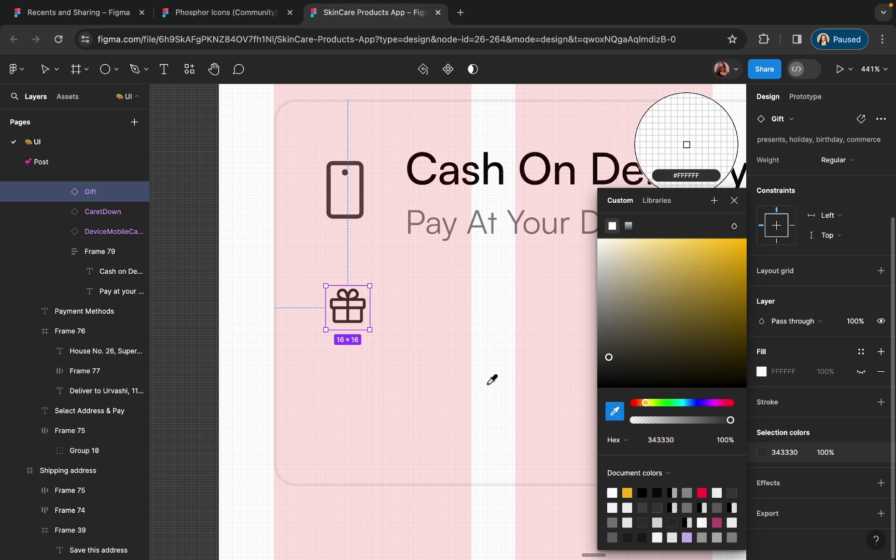
pyautogui.scroll(-10, 490, 378)
pyautogui.hscroll(5, 491, 380)
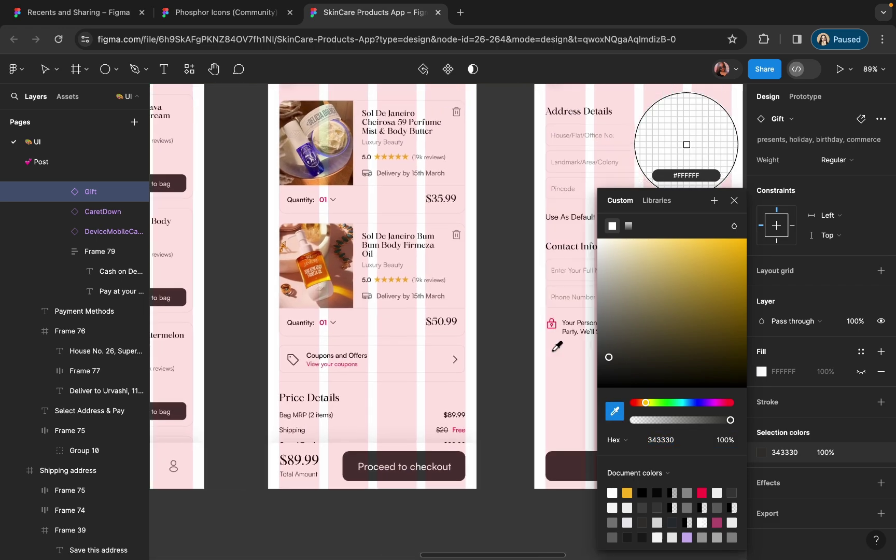
pyautogui.scroll(15, 553, 344)
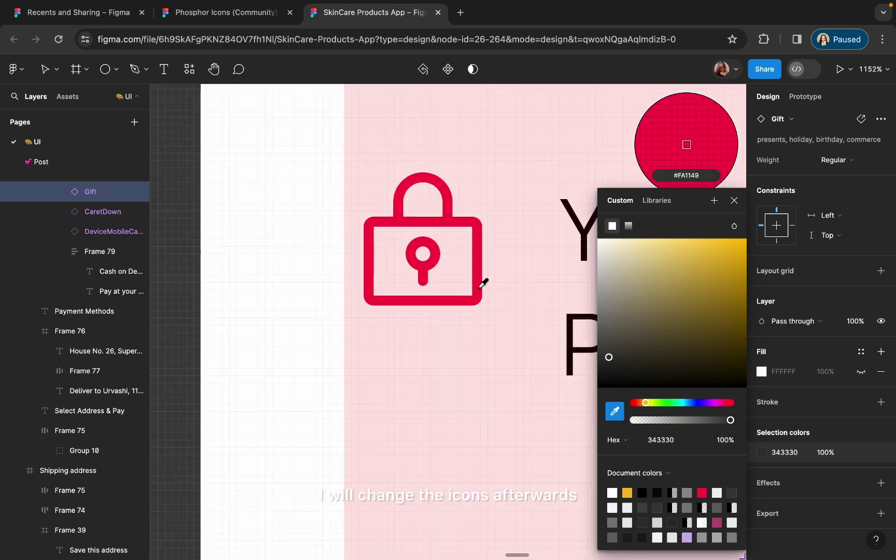
pyautogui.click(480, 280)
pyautogui.scroll(-10, 481, 290)
pyautogui.click(338, 422)
pyautogui.scroll(5, 338, 422)
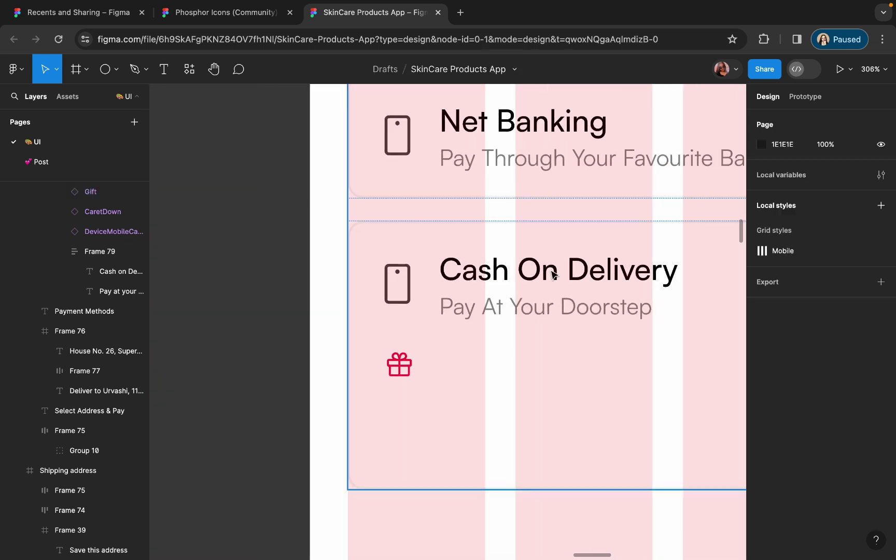
# - Copy a text layer beside the gift icon and type the UPI cashback note 'Pay Through UPI, Cred … Pay And Get Exciting'
pyautogui.click(500, 307)
pyautogui.moveTo(500, 307); pyautogui.dragTo(489, 366)
pyautogui.doubleClick(487, 364)
pyautogui.write('Pay ')
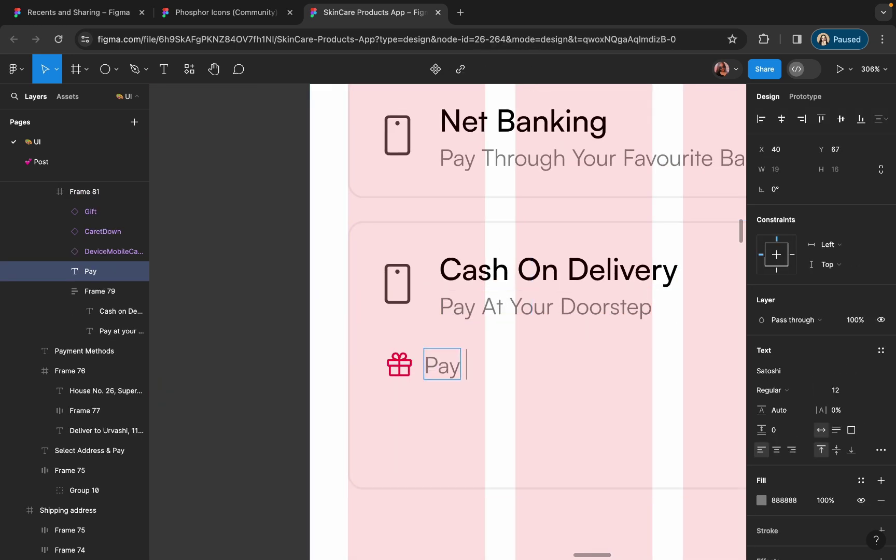
pyautogui.write('Thorugh UP')
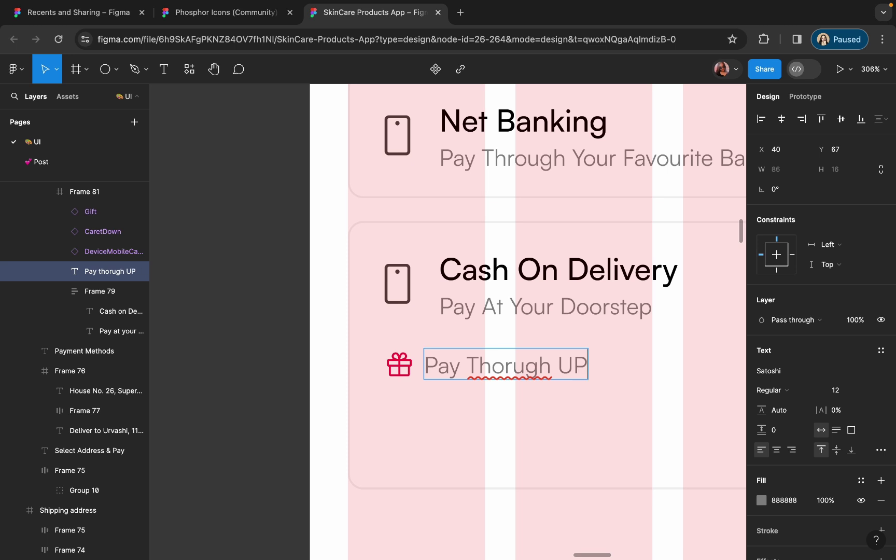
pyautogui.write('I, Cred')
pyautogui.click(526, 366)
pyautogui.press('BackSpace')
pyautogui.press('BackSpace')
pyautogui.press('BackSpace')
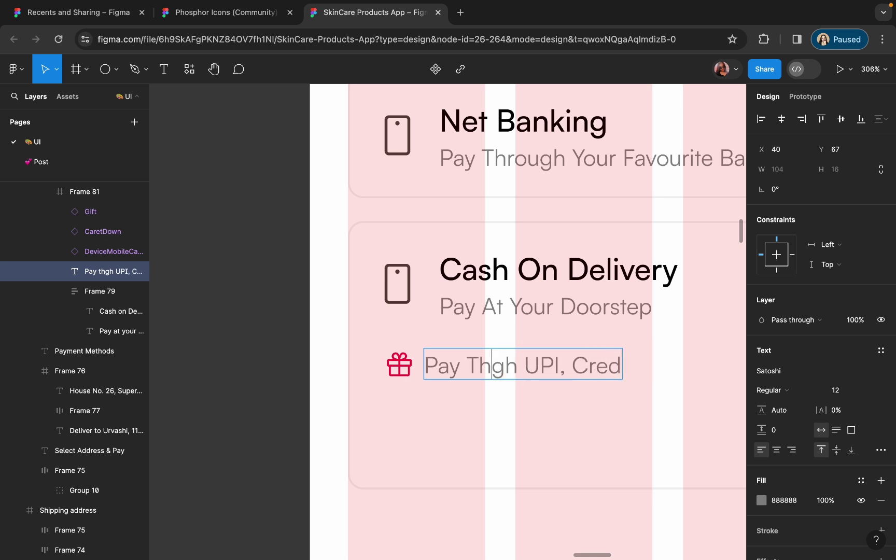
pyautogui.write('rou')
pyautogui.hscroll(5, 518, 378)
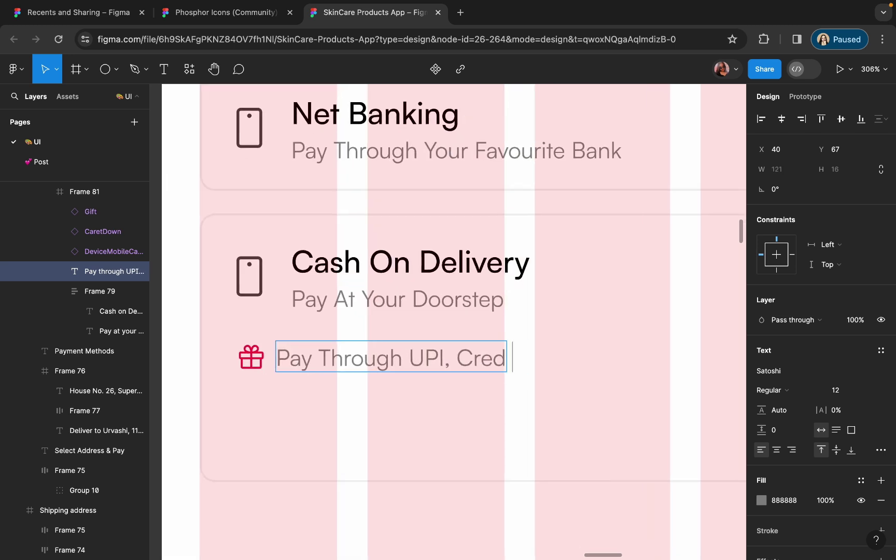
pyautogui.write('Pay And Get Exciting C')
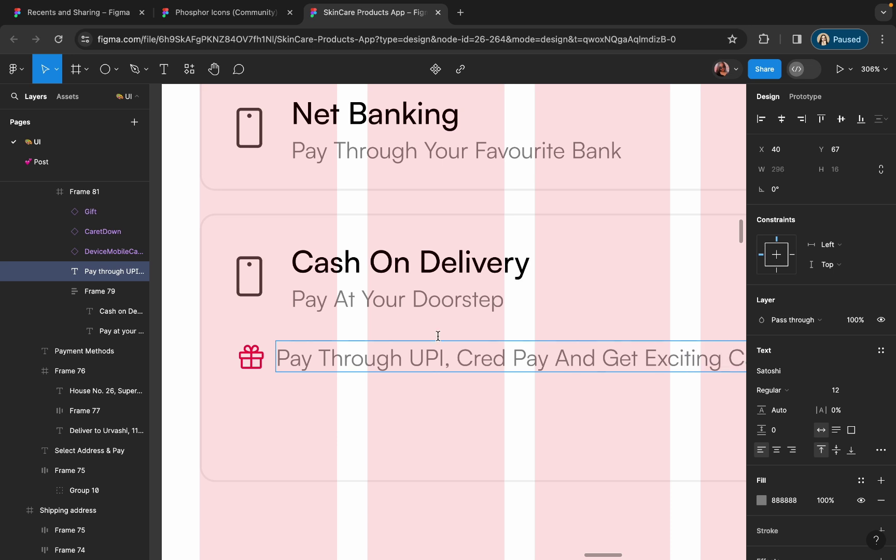
pyautogui.scroll(-3, 438, 335)
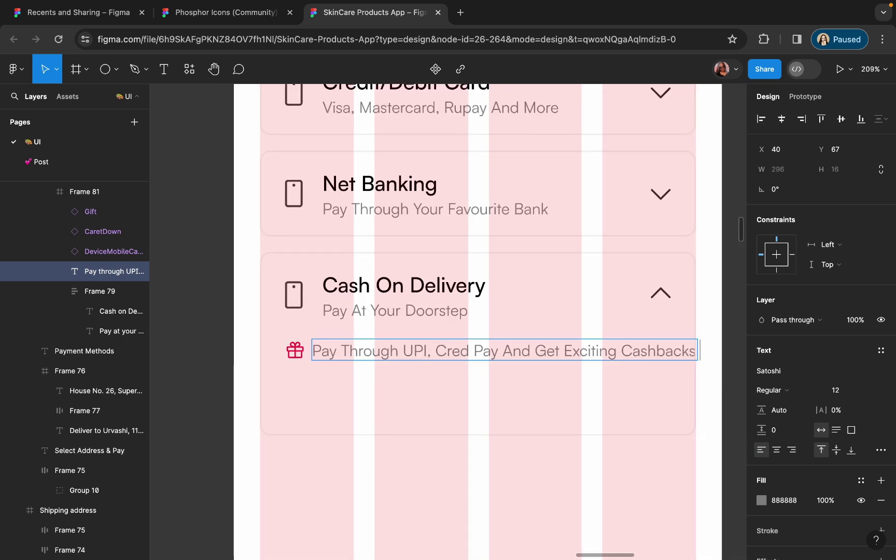
pyautogui.press('Escape')
pyautogui.scroll(-3, 444, 406)
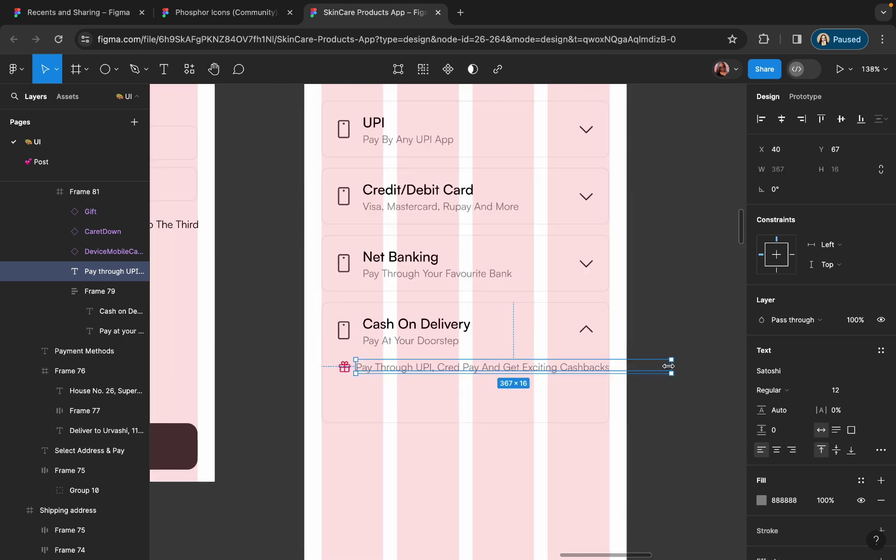
pyautogui.moveTo(669, 364); pyautogui.dragTo(564, 366)
# - Set the cashback text to 11 px in dark grey 3E3E3E
pyautogui.click(837, 390)
pyautogui.write('11')
pyautogui.press('Return')
pyautogui.scroll(5, 427, 365)
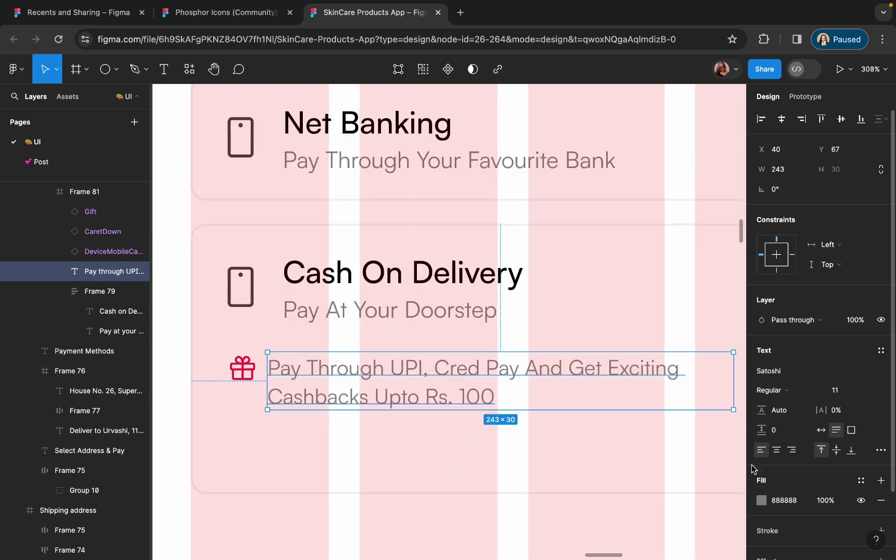
pyautogui.click(761, 500)
pyautogui.moveTo(628, 330); pyautogui.dragTo(597, 351)
# - Scale the gift icon up slightly and wrap it with the text in auto layout, gap 8
pyautogui.click(250, 374)
pyautogui.press('k')
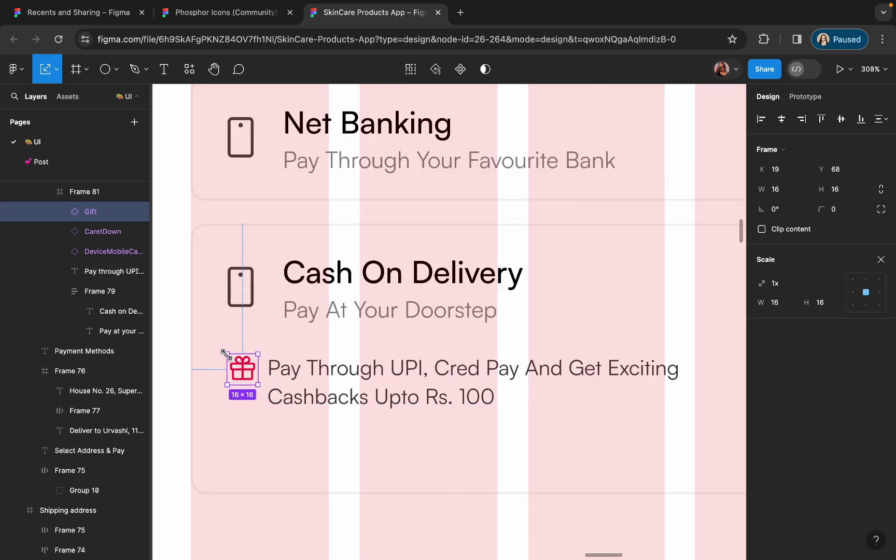
pyautogui.moveTo(227, 354); pyautogui.dragTo(223, 350)
pyautogui.keyDown('shift'); pyautogui.click(291, 374); pyautogui.keyUp('shift')
pyautogui.moveTo(297, 376); pyautogui.dragTo(320, 369)
pyautogui.hotkey('shift', 'a')
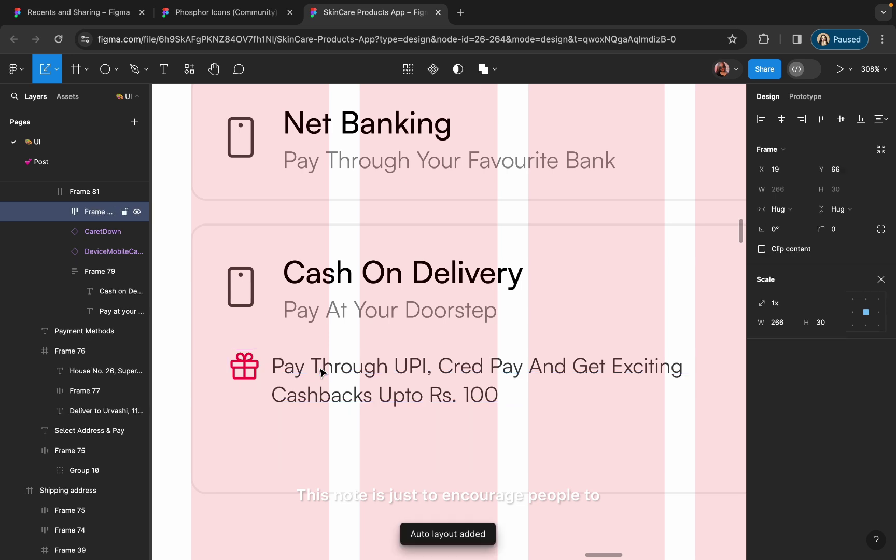
pyautogui.click(882, 279)
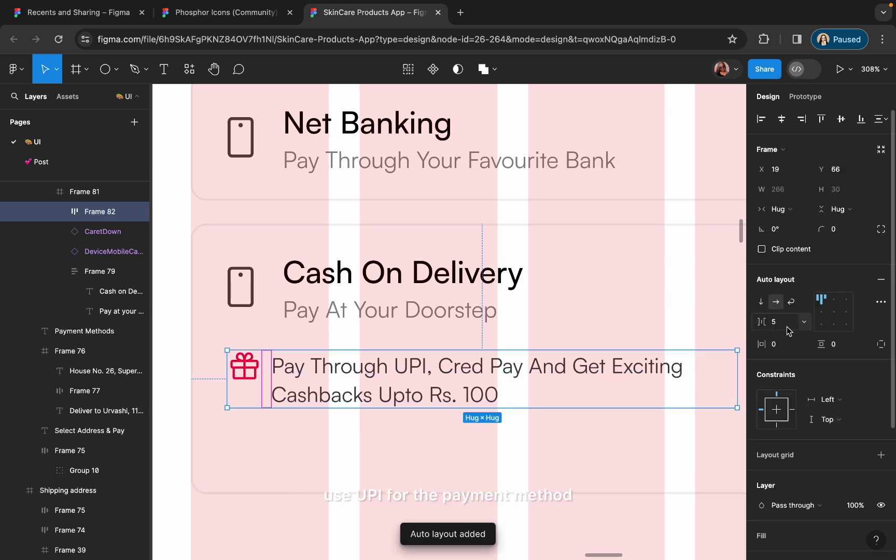
pyautogui.write('8')
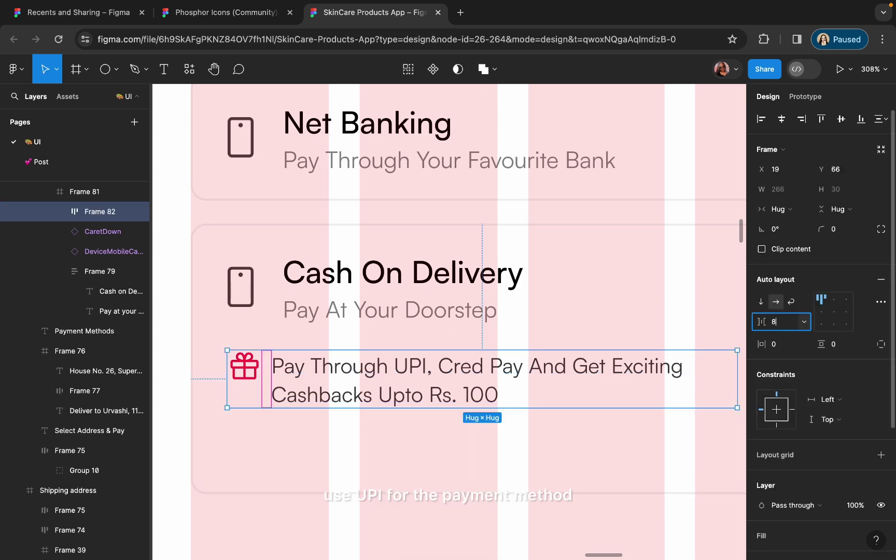
# - Widen the cashback text box inside its group
pyautogui.doubleClick(604, 368)
pyautogui.scroll(-3, 604, 368)
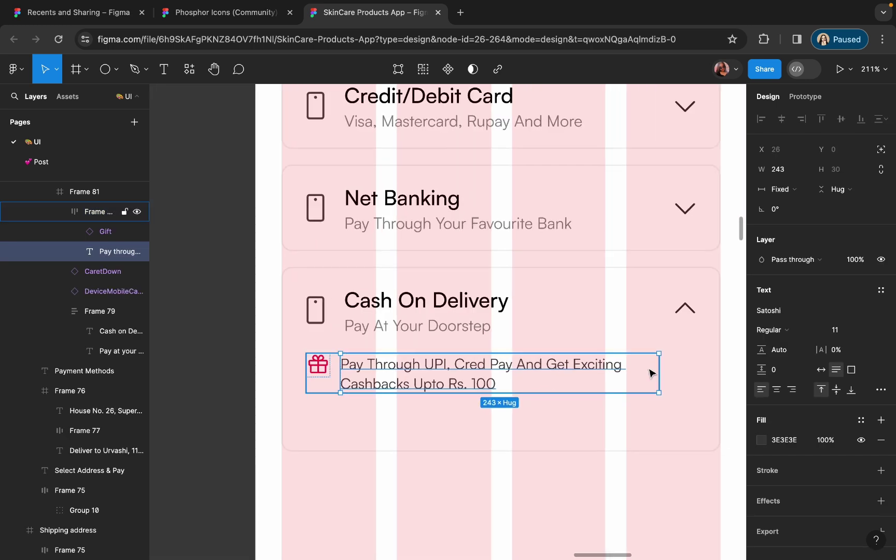
pyautogui.moveTo(660, 366); pyautogui.dragTo(704, 366)
pyautogui.scroll(-3, 518, 441)
pyautogui.click(518, 441)
# - Alt-drag a copy of the Save this address button into the screen and relabel it 'Place Order'
pyautogui.click(513, 434)
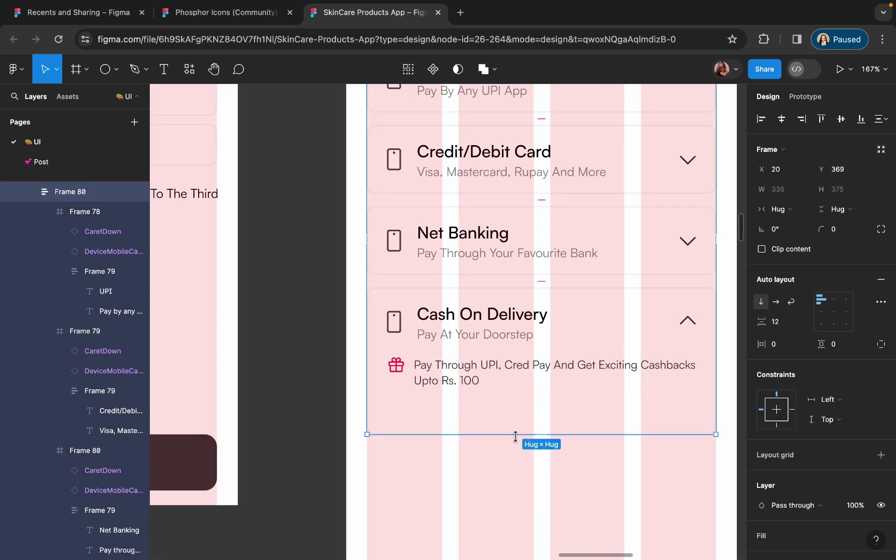
pyautogui.scroll(-5, 513, 435)
pyautogui.keyDown('alt'); pyautogui.moveTo(297, 413); pyautogui.dragTo(496, 420); pyautogui.keyUp('alt')
pyautogui.scroll(3, 497, 420)
pyautogui.doubleClick(511, 439)
pyautogui.press('Return')
pyautogui.write('Pl')
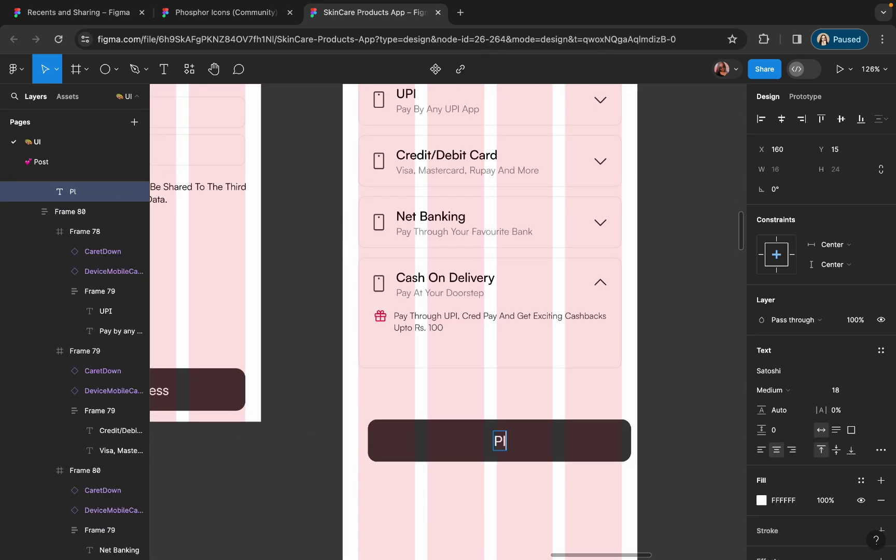
pyautogui.write('ace Order')
pyautogui.press('Escape')
pyautogui.press('Escape')
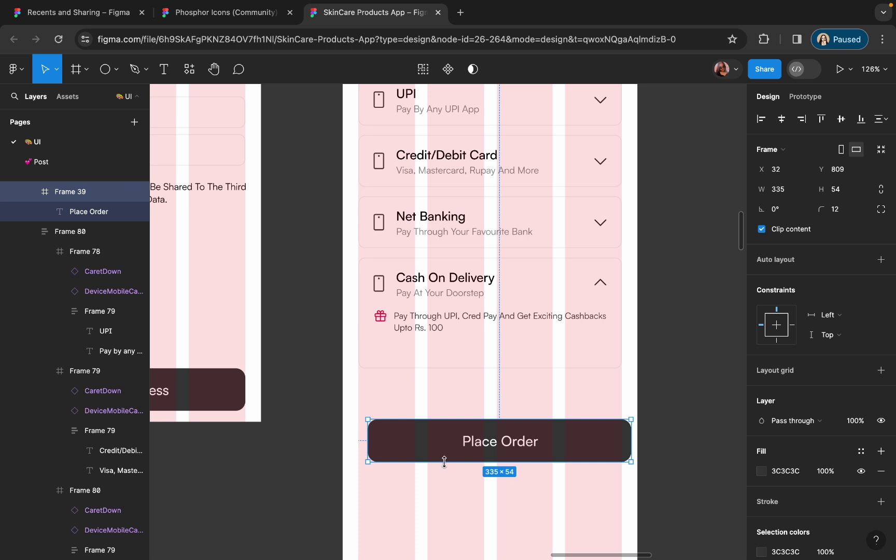
pyautogui.moveTo(444, 462); pyautogui.dragTo(443, 457)
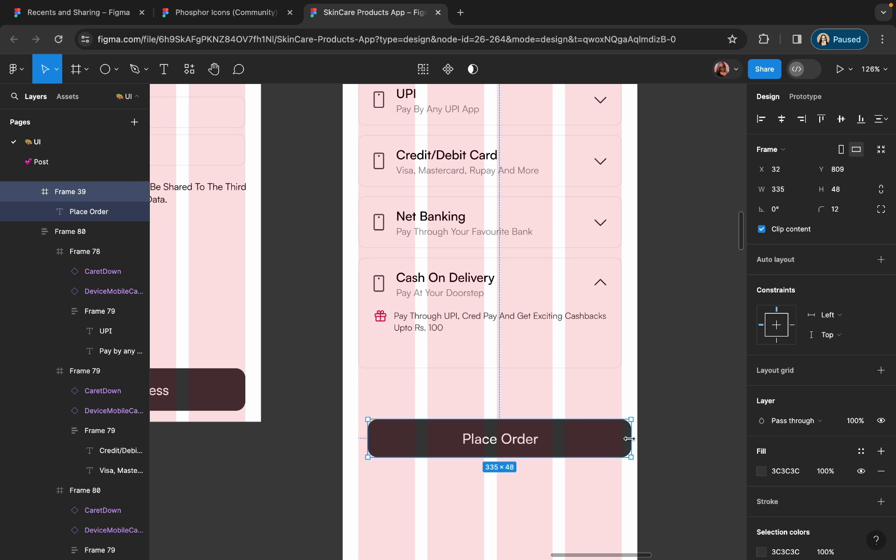
pyautogui.moveTo(628, 438); pyautogui.dragTo(613, 439)
# - Extend the Cash On Delivery card downward and wrap its title and caret in auto layout
pyautogui.click(529, 350)
pyautogui.click(504, 366)
pyautogui.moveTo(504, 368); pyautogui.dragTo(515, 390)
pyautogui.click(445, 286)
pyautogui.keyDown('shift'); pyautogui.click(599, 290); pyautogui.keyUp('shift')
pyautogui.hotkey('shift', 'a')
pyautogui.click(565, 344)
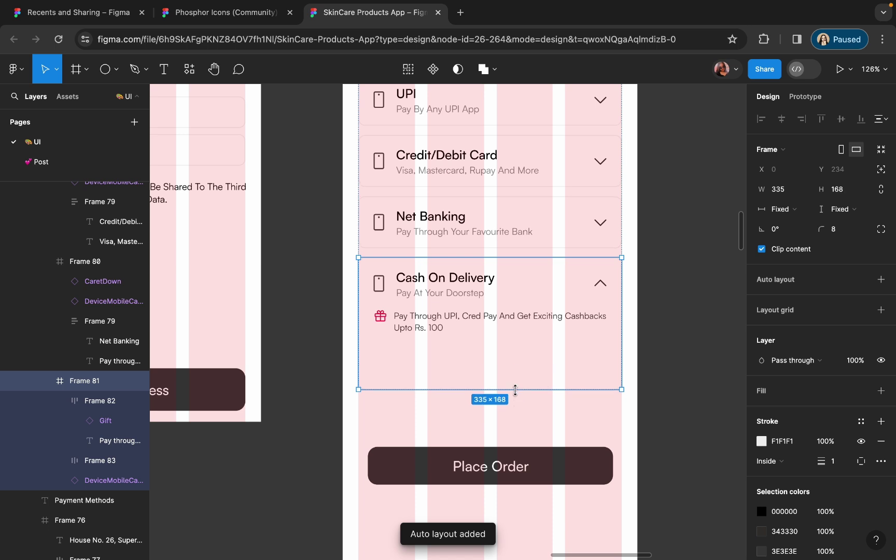
# - Move the Place Order button into the Cash On Delivery card and set its label value to 21
pyautogui.click(500, 471)
pyautogui.moveTo(501, 471); pyautogui.dragTo(499, 376)
pyautogui.scroll(5, 499, 376)
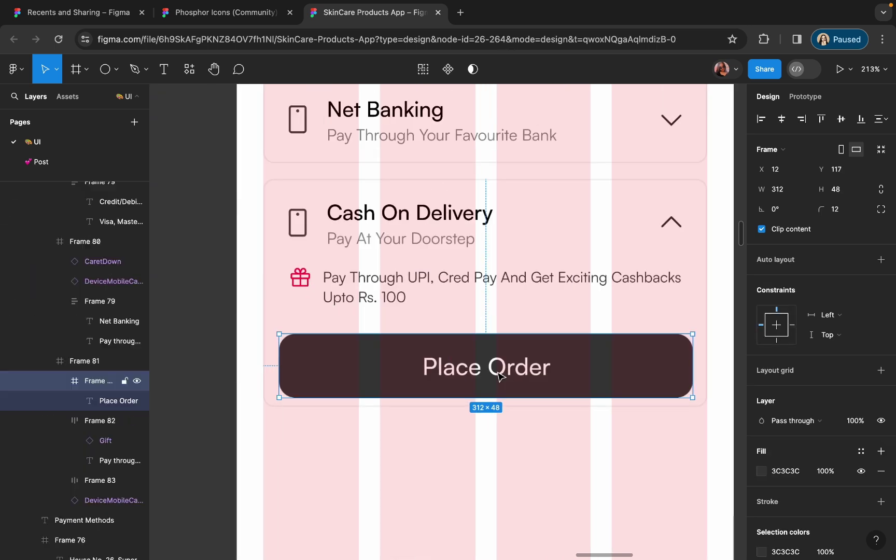
pyautogui.doubleClick(498, 375)
pyautogui.click(836, 392)
pyautogui.write('21')
pyautogui.press('Return')
# - Resize the Place Order button to 292×40, centre it, and give it corner radius 8
pyautogui.click(588, 396)
pyautogui.moveTo(588, 398); pyautogui.dragTo(586, 388)
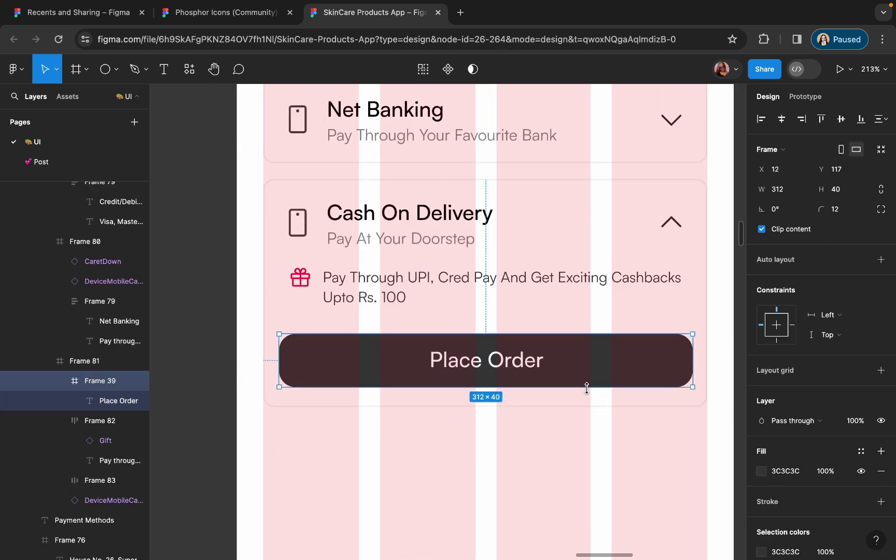
pyautogui.moveTo(689, 365); pyautogui.dragTo(666, 364)
pyautogui.click(781, 118)
pyautogui.click(836, 209)
pyautogui.write('8')
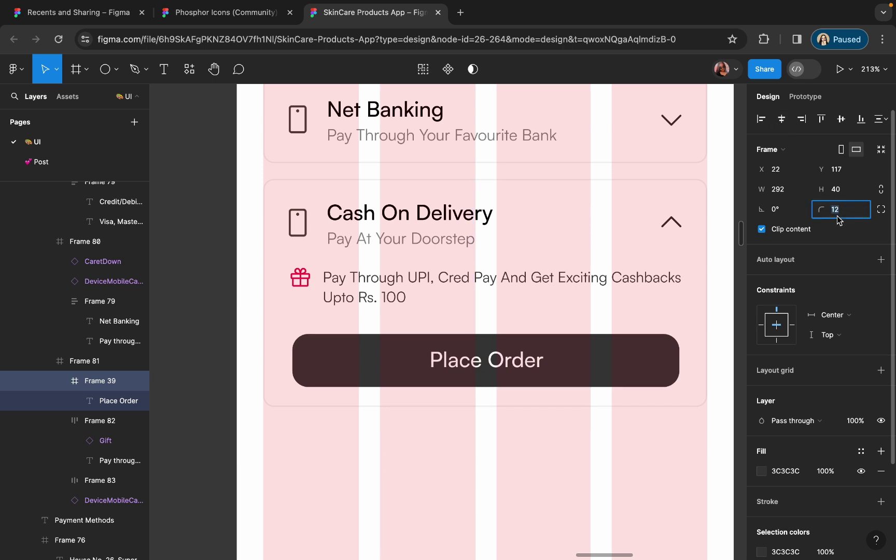
pyautogui.press('Return')
# - Adjust the payment methods stack and duplicate the Payment Methods heading below Place Order
pyautogui.click(512, 406)
pyautogui.moveTo(505, 409); pyautogui.dragTo(503, 409)
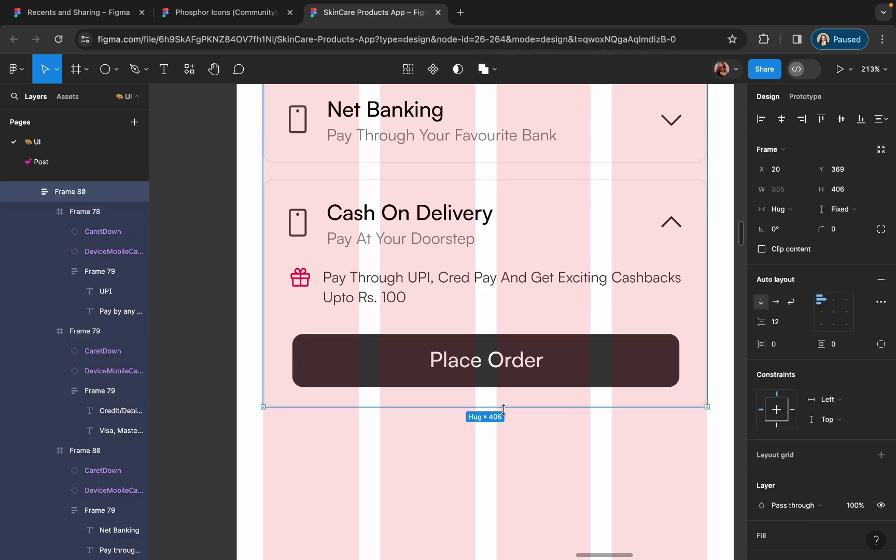
pyautogui.click(286, 325)
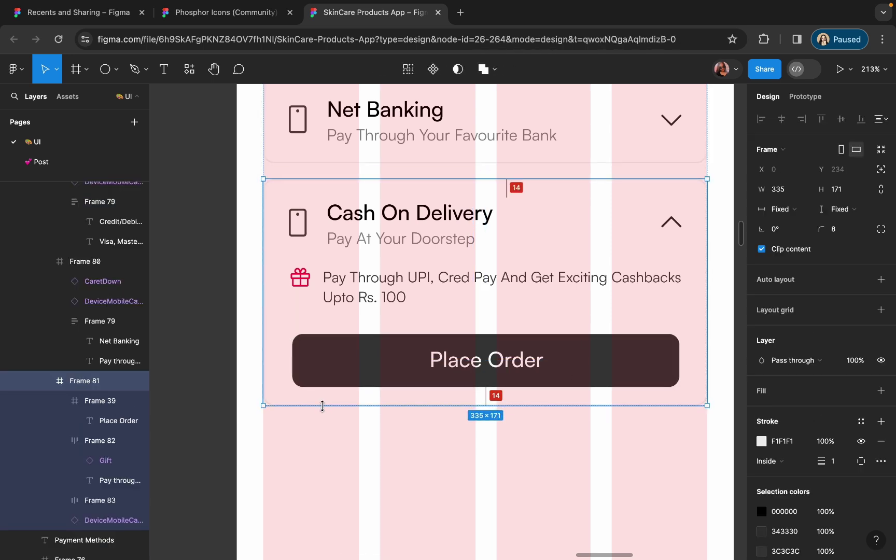
pyautogui.press('Escape')
pyautogui.scroll(-5, 366, 456)
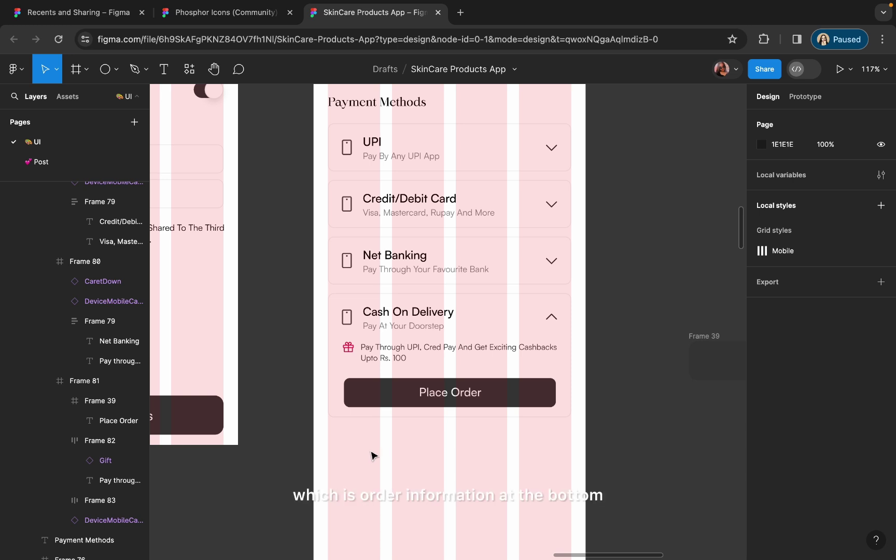
pyautogui.scroll(-5, 398, 429)
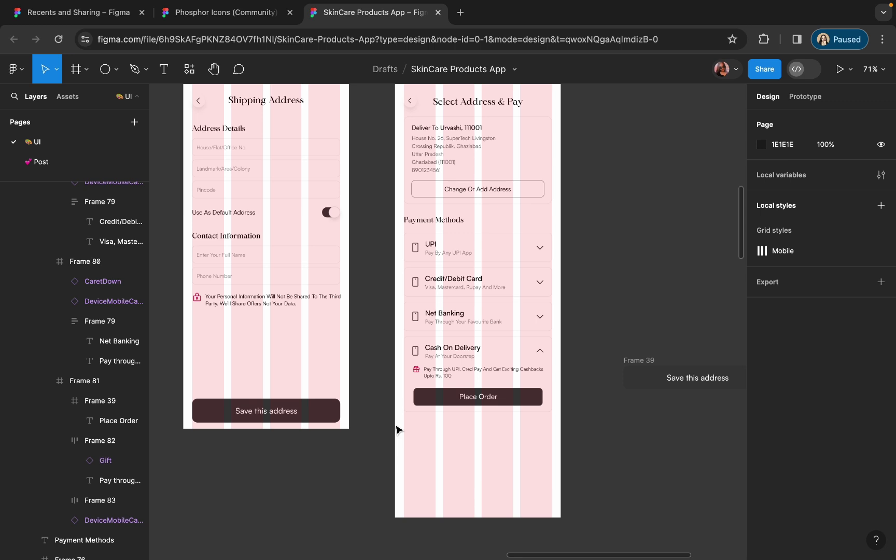
pyautogui.scroll(-3, 465, 211)
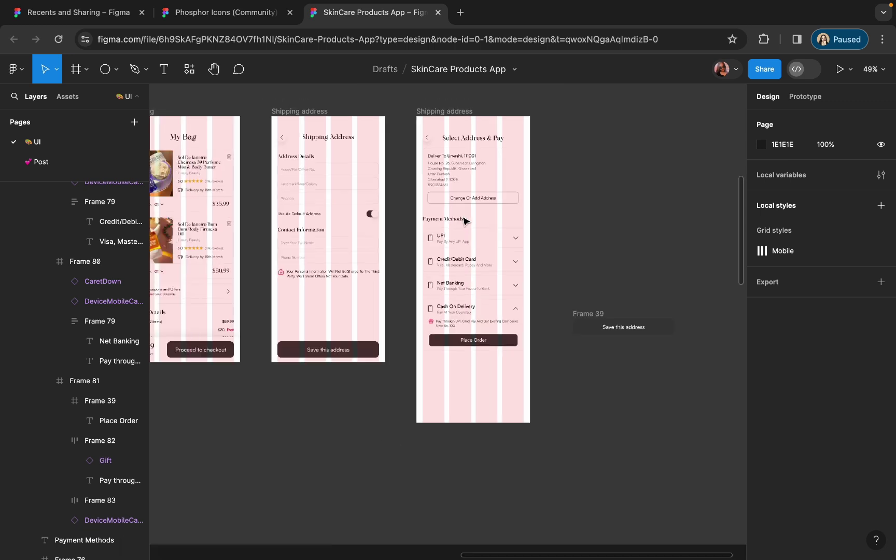
pyautogui.click(435, 219)
pyautogui.moveTo(435, 223); pyautogui.dragTo(436, 368)
pyautogui.scroll(5, 436, 365)
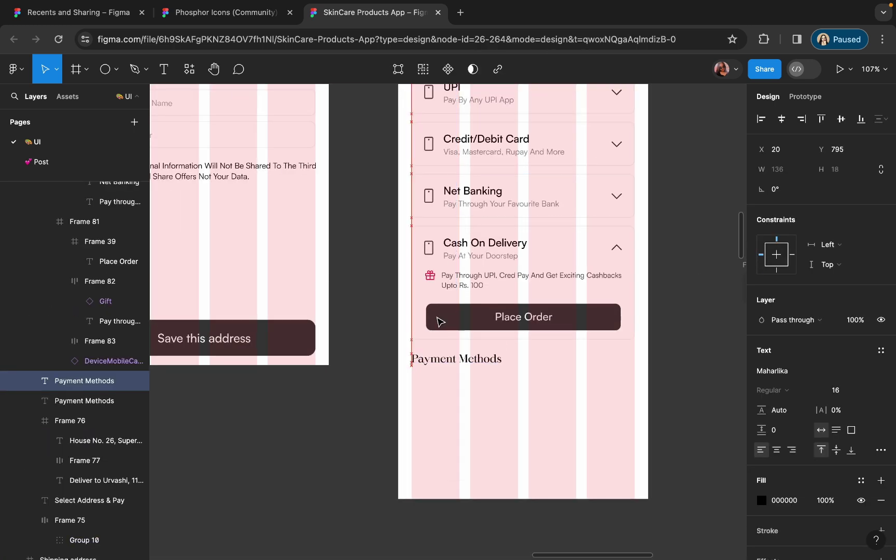
# - Title the copied heading 'Order Information' and copy the Credit/Debit Card option card below it
pyautogui.press('Return')
pyautogui.write('Order In')
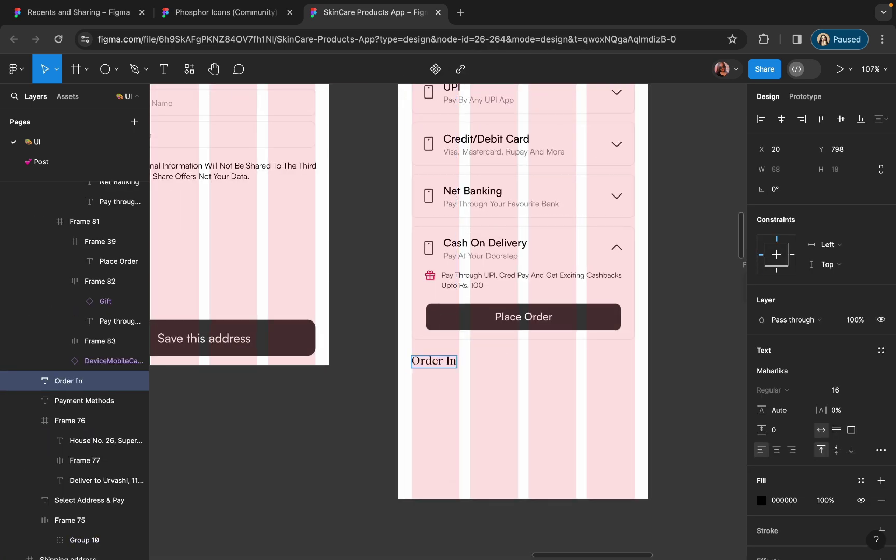
pyautogui.write('formation')
pyautogui.press('Escape')
pyautogui.click(480, 146)
pyautogui.moveTo(480, 147); pyautogui.dragTo(524, 406)
# - Strip the copied card's phone icon and subtitle, keeping only its title and caret
pyautogui.scroll(5, 524, 406)
pyautogui.doubleClick(460, 382)
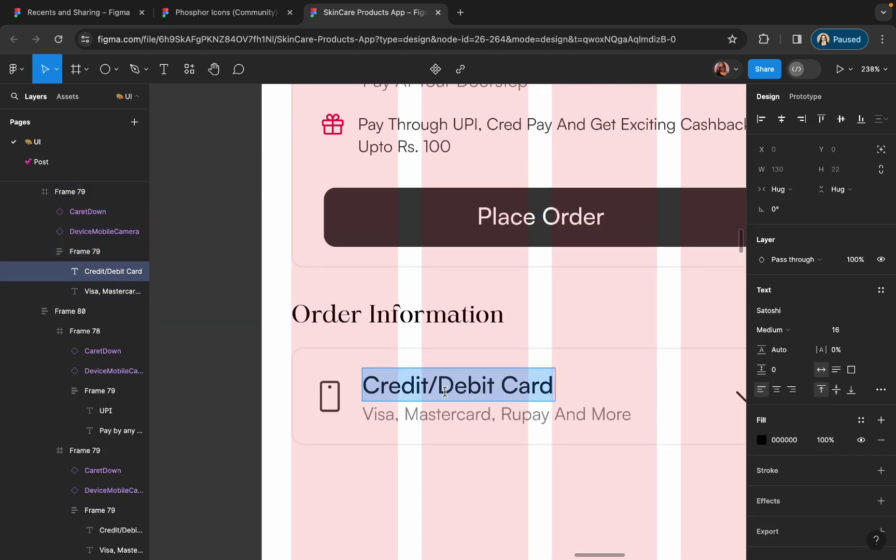
pyautogui.press('Escape')
pyautogui.scroll(-4, 443, 421)
pyautogui.moveTo(426, 387); pyautogui.dragTo(431, 460)
pyautogui.click(430, 395)
pyautogui.click(376, 393)
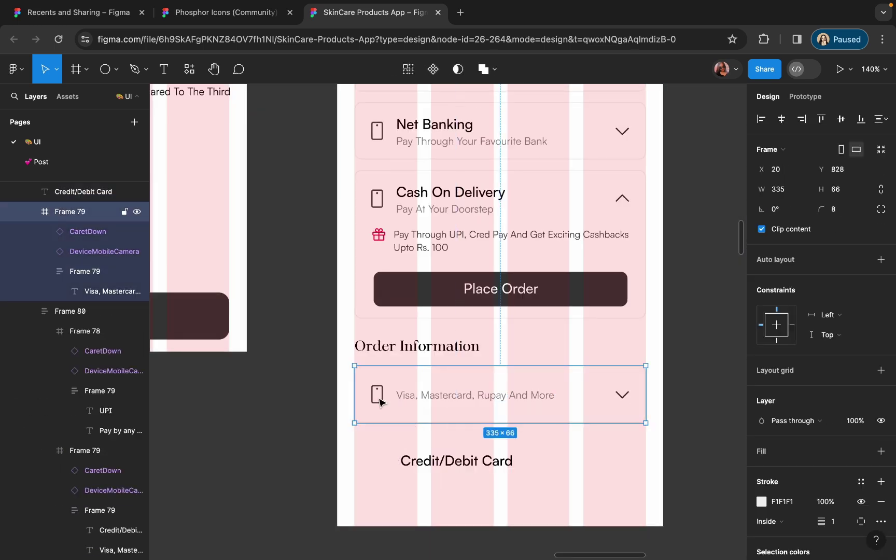
pyautogui.keyDown('shift'); pyautogui.click(437, 401); pyautogui.keyUp('shift')
pyautogui.press('Delete')
pyautogui.click(431, 460)
pyautogui.moveTo(449, 465); pyautogui.dragTo(418, 395)
# - Wrap the title and caret in an auto-layout row with auto spacing and shorten the card
pyautogui.click(622, 393)
pyautogui.scroll(5, 621, 392)
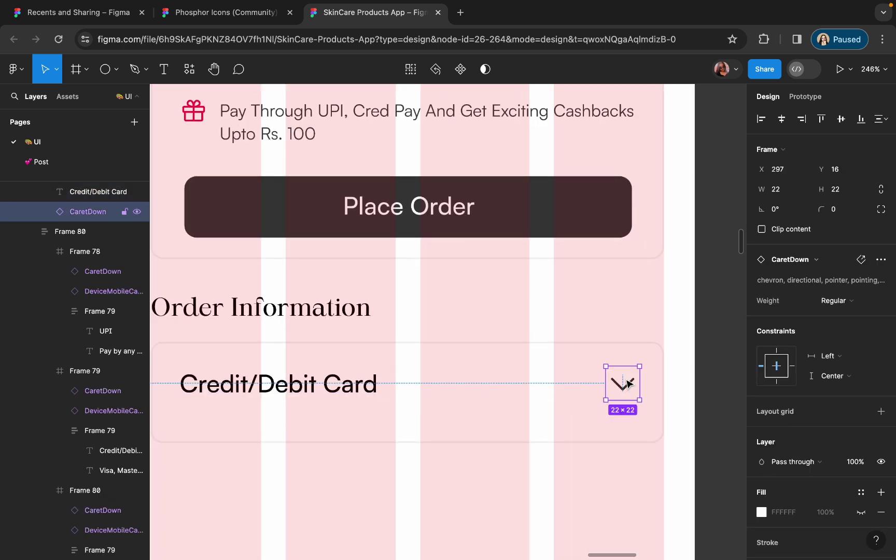
pyautogui.click(372, 438)
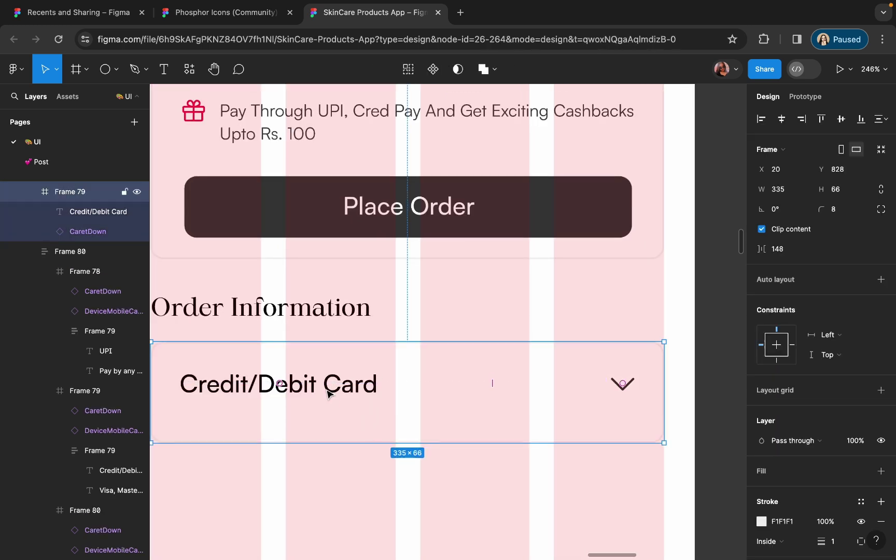
pyautogui.press('Return')
pyautogui.hotkey('shift', 'a')
pyautogui.click(386, 436)
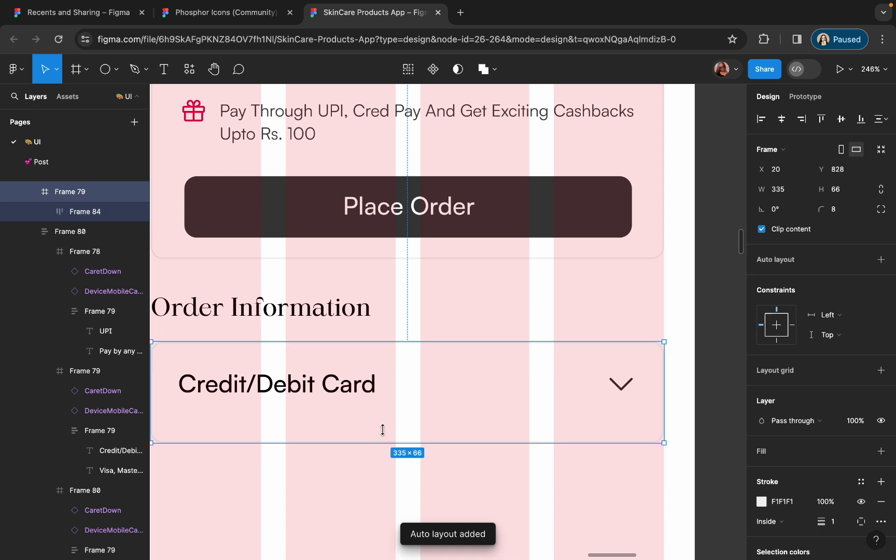
pyautogui.moveTo(386, 442); pyautogui.dragTo(381, 423)
pyautogui.doubleClick(330, 382)
pyautogui.press('Escape')
pyautogui.press('Escape')
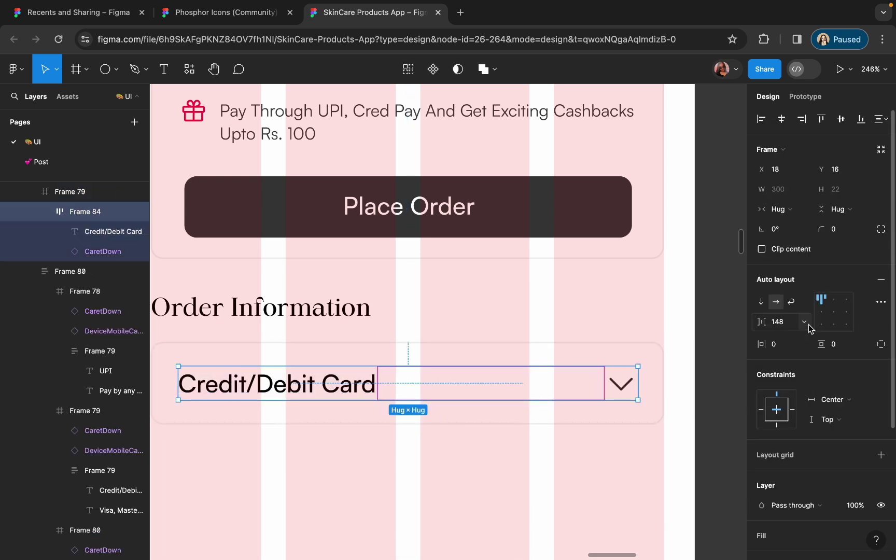
pyautogui.click(806, 324)
pyautogui.click(788, 337)
# - Retype the label as 'Deliver To' plus the recipient's name, with 'Deliver To' in a lighter weight
pyautogui.doubleClick(337, 388)
pyautogui.write('Deliver To Urvashi')
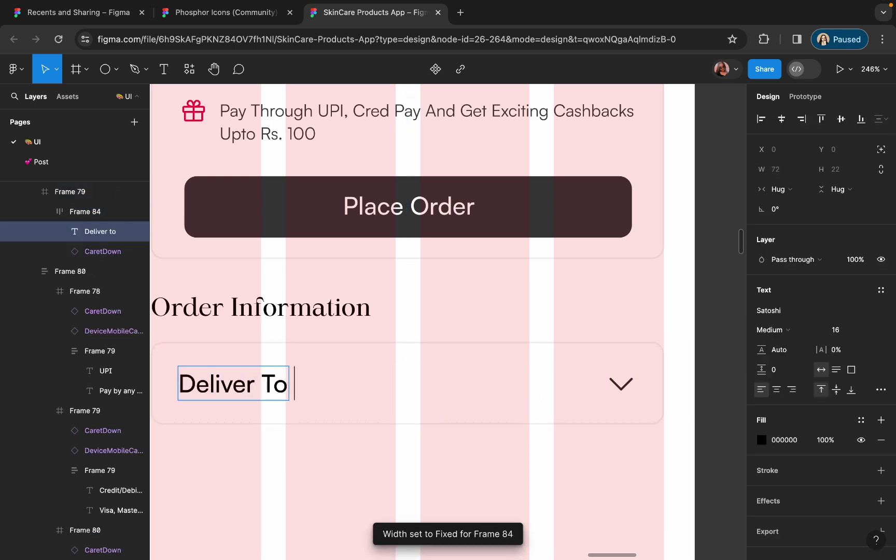
pyautogui.doubleClick(332, 383)
pyautogui.moveTo(293, 384); pyautogui.dragTo(152, 384)
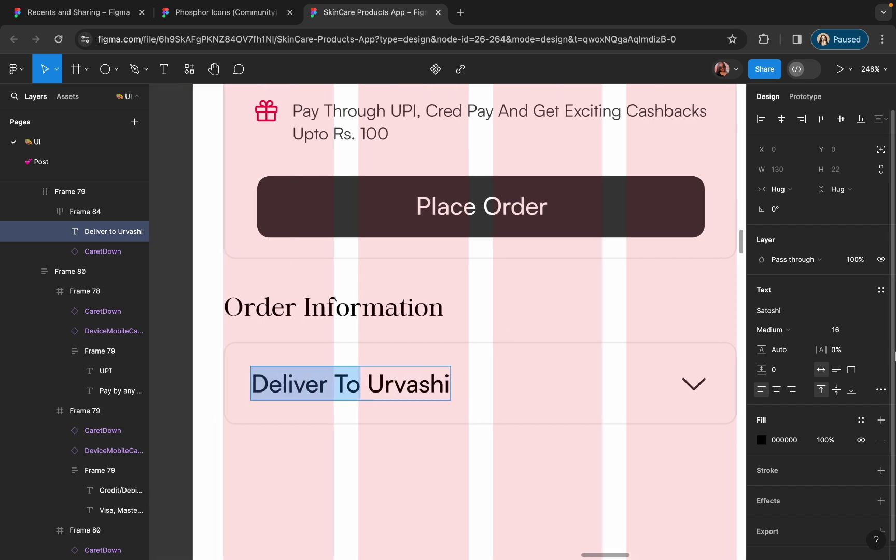
pyautogui.click(773, 330)
pyautogui.click(770, 312)
pyautogui.click(522, 470)
# - Append the pincode after the recipient's name and select the delivery row
pyautogui.doubleClick(347, 383)
pyautogui.press('Right')
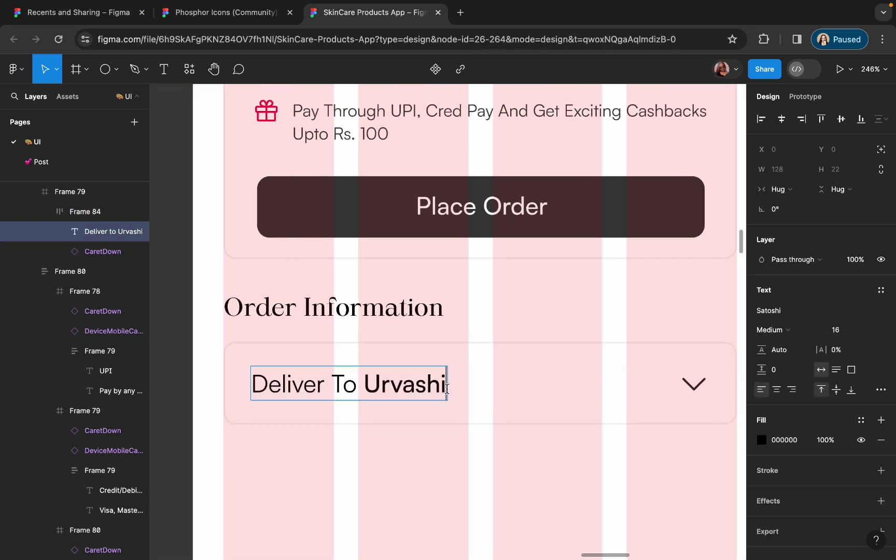
pyautogui.write(', 111')
pyautogui.press('Escape')
pyautogui.press('Escape')
pyautogui.scroll(-3, 442, 440)
pyautogui.scroll(2, 422, 418)
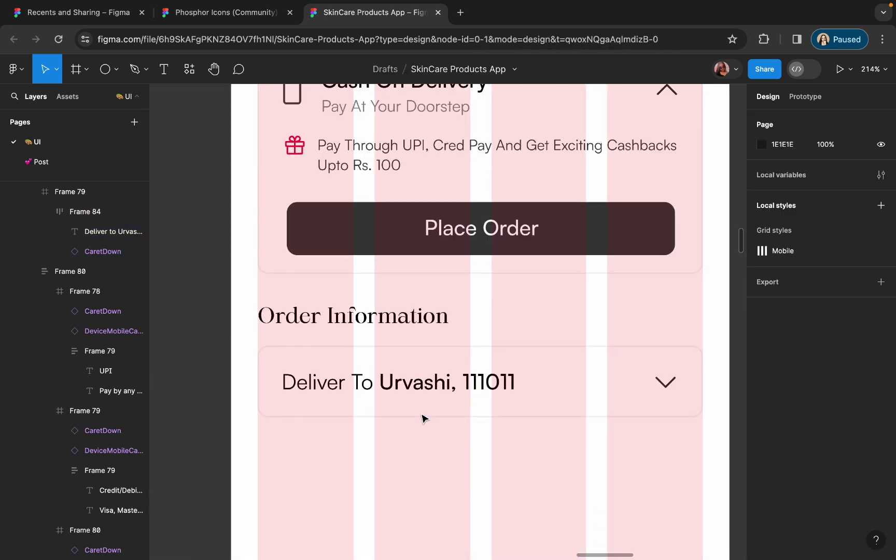
pyautogui.click(410, 418)
pyautogui.press('Return')
# - Centre the delivery row vertically and duplicate the delivery card just below it
pyautogui.click(841, 118)
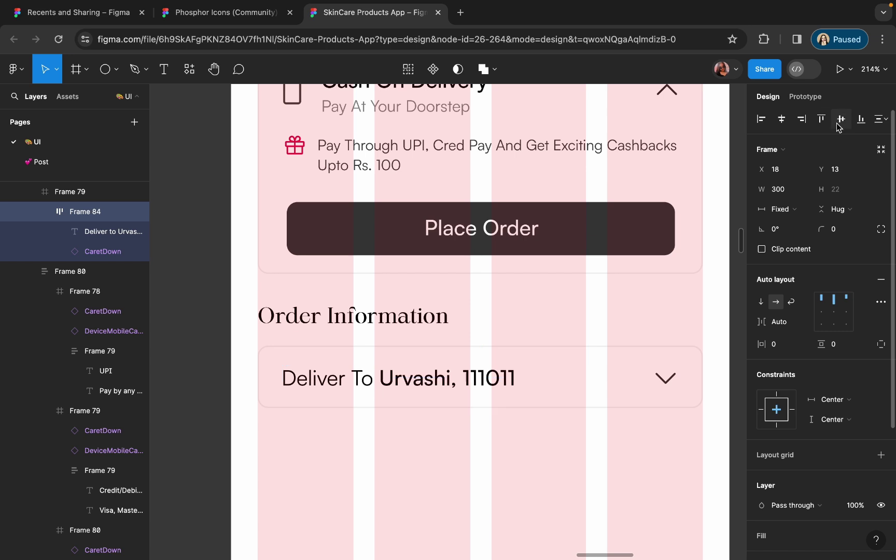
pyautogui.click(644, 300)
pyautogui.moveTo(416, 385); pyautogui.dragTo(410, 464)
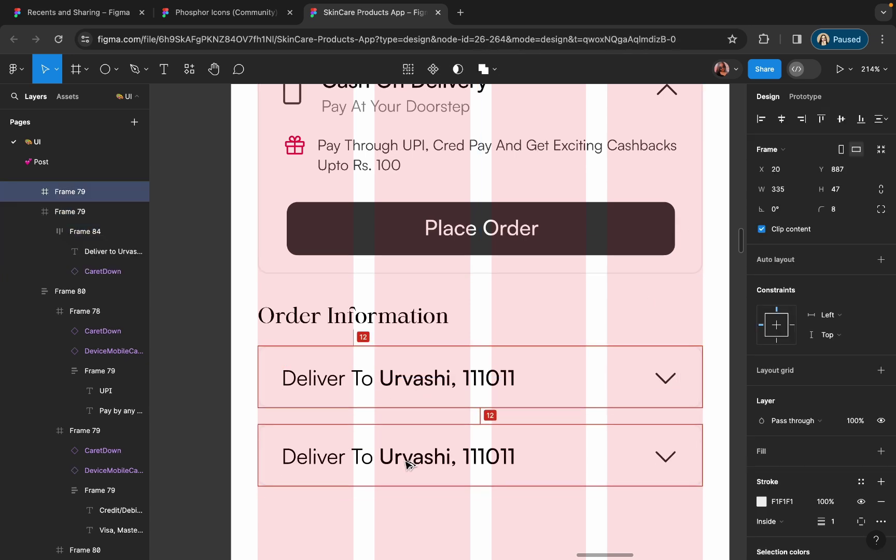
# - Retitle the duplicated card 'Price Details' in medium weight
pyautogui.doubleClick(348, 455)
pyautogui.write('Price Dea')
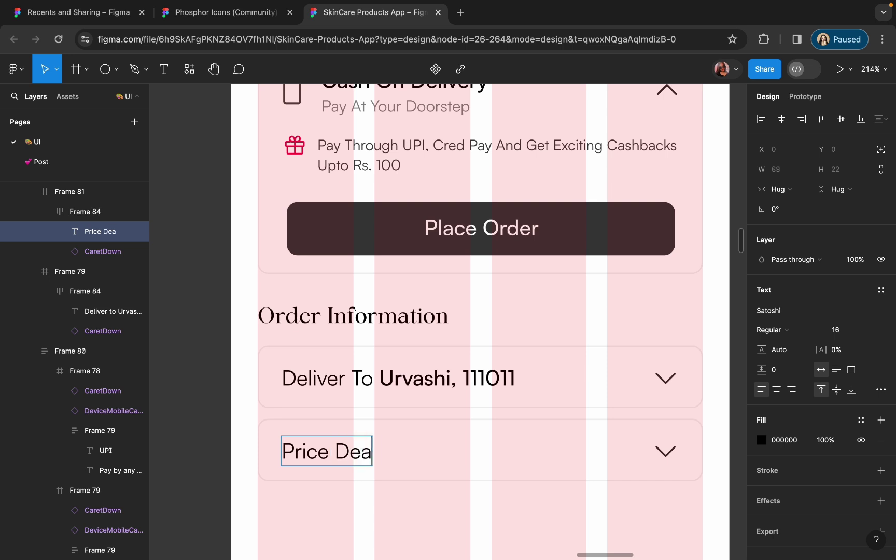
pyautogui.write('ails')
pyautogui.press('Escape')
pyautogui.click(771, 330)
pyautogui.click(778, 344)
# - Replace the title with Cash On Delivery's two-line text, reading 'Price Details' with a savings subtitle
pyautogui.scroll(-2, 465, 219)
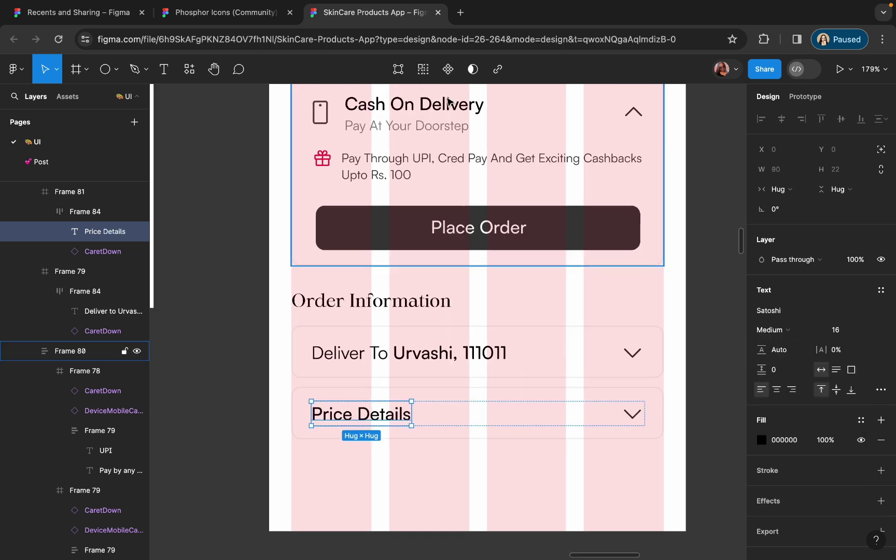
pyautogui.click(450, 114)
pyautogui.hotkey('ctrl', 'c')
pyautogui.click(380, 408)
pyautogui.hotkey('ctrl', 'shift', 'r')
pyautogui.doubleClick(380, 408)
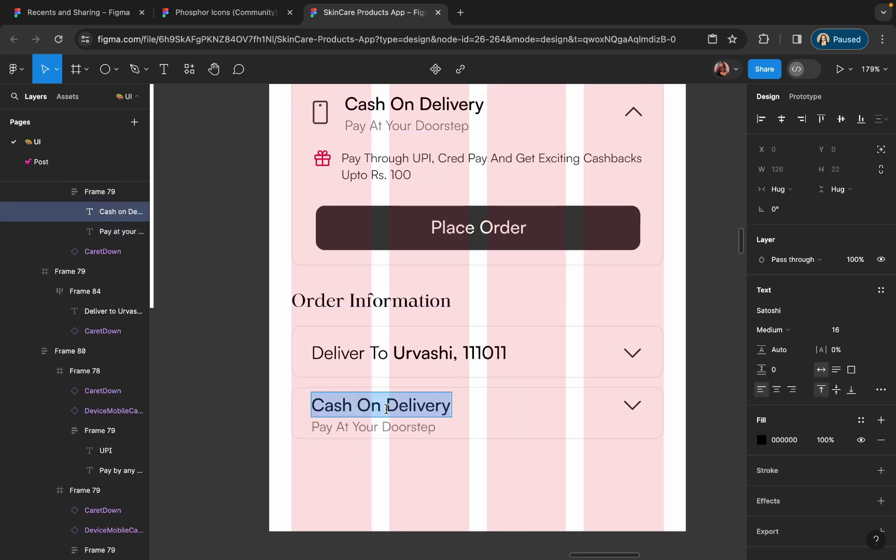
pyautogui.write('Price Details')
pyautogui.press('Escape')
pyautogui.doubleClick(410, 427)
pyautogui.write('You Saved Rs. 570')
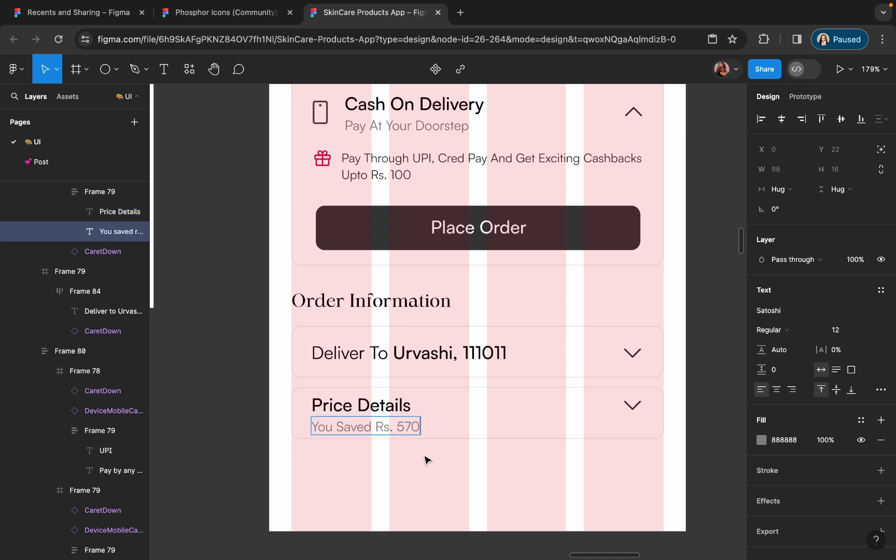
pyautogui.write('.')
# - Make the price card taller and colour the 'You Saved Rs. 570.' line green #2FCD94
pyautogui.scroll(3, 425, 460)
pyautogui.press('Escape')
pyautogui.press('Escape')
pyautogui.press('Escape')
pyautogui.moveTo(295, 430); pyautogui.dragTo(296, 457)
pyautogui.doubleClick(342, 422)
pyautogui.doubleClick(355, 426)
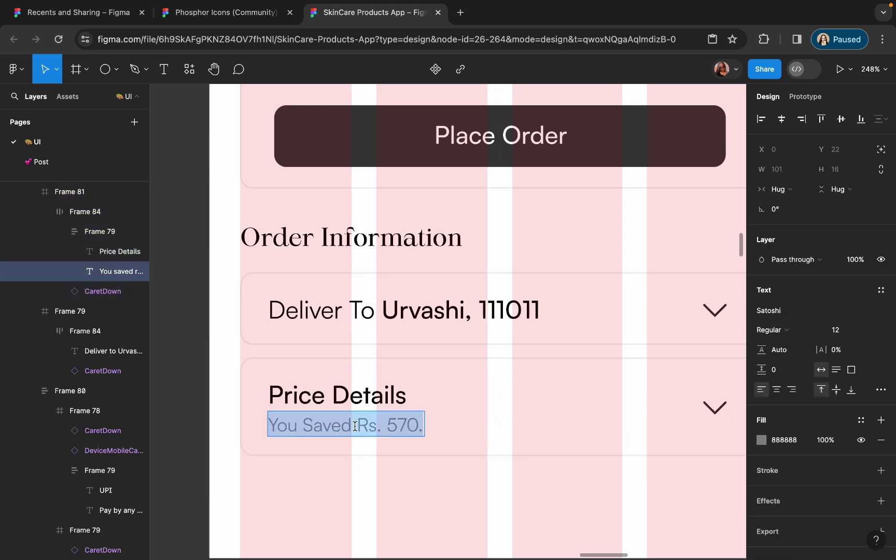
pyautogui.click(761, 440)
pyautogui.click(676, 403)
pyautogui.moveTo(692, 285); pyautogui.dragTo(712, 271)
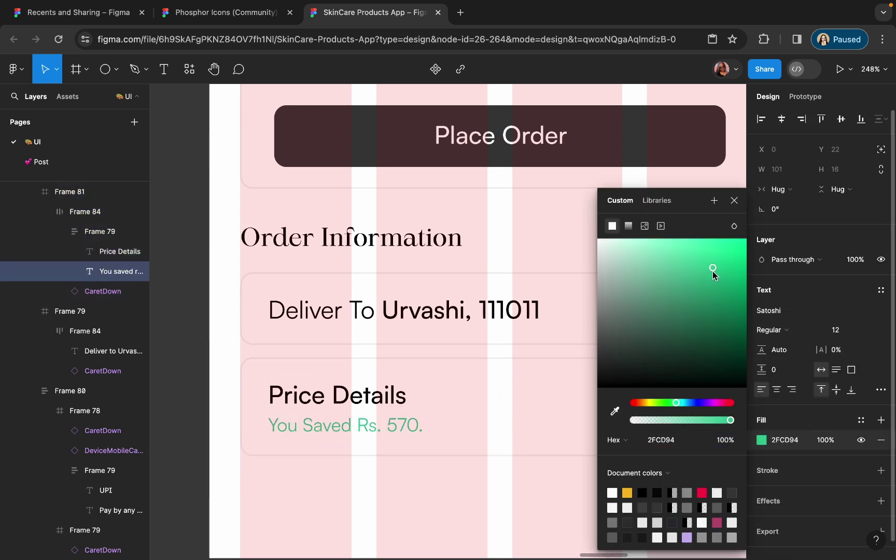
pyautogui.click(773, 330)
pyautogui.click(476, 508)
# - Add a 'Rs. 2178' amount on the price card's right side
pyautogui.scroll(-2, 457, 497)
pyautogui.scroll(2, 415, 430)
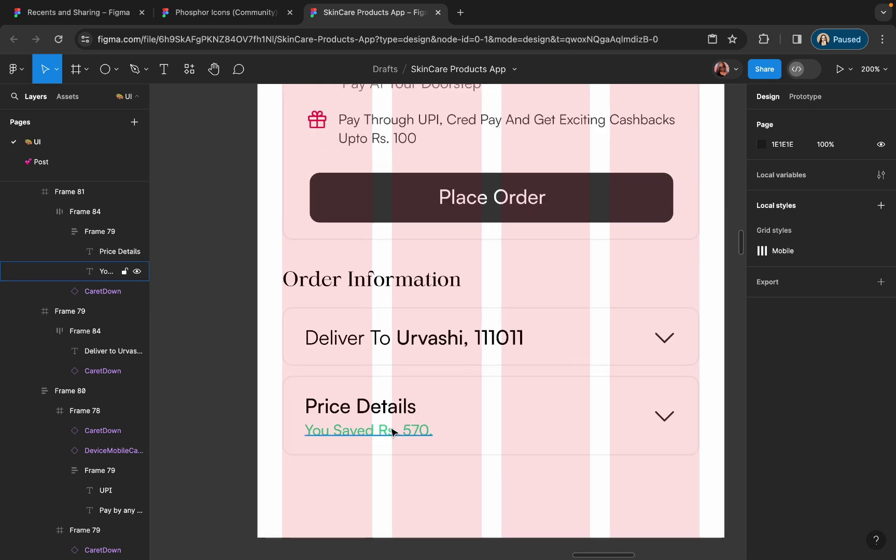
pyautogui.click(361, 407)
pyautogui.moveTo(361, 407); pyautogui.dragTo(613, 422)
pyautogui.doubleClick(613, 421)
pyautogui.write('Rs')
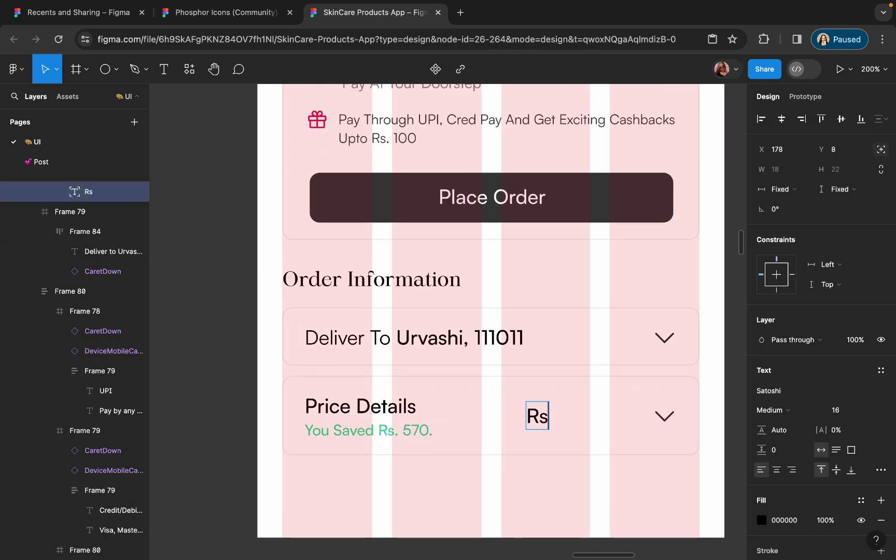
pyautogui.write('. 2178')
pyautogui.press('Escape')
pyautogui.hotkey('shift', 'Right')
pyautogui.hotkey('shift', 'Right')
pyautogui.hotkey('shift', 'Right')
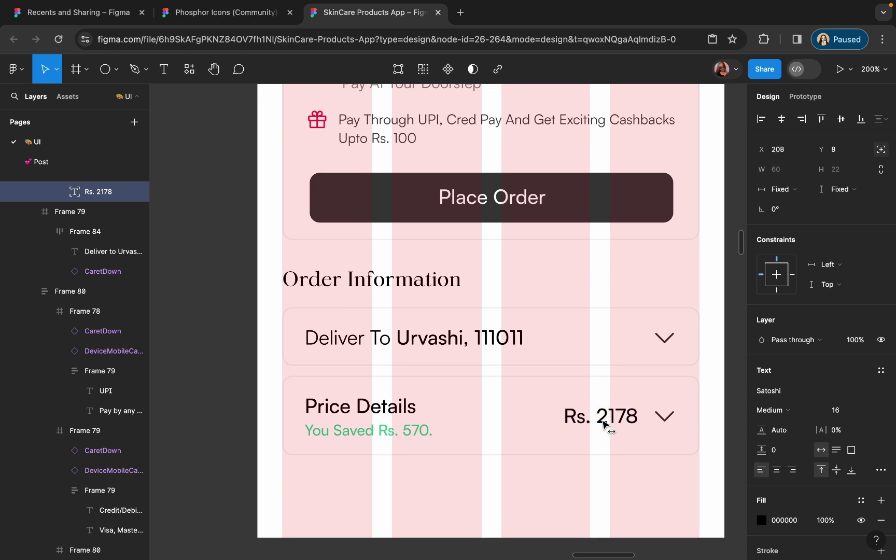
pyautogui.scroll(-3, 643, 424)
# - Zoom out and slightly adjust the Shipping address screen's height
pyautogui.scroll(-5, 551, 326)
pyautogui.press('Escape')
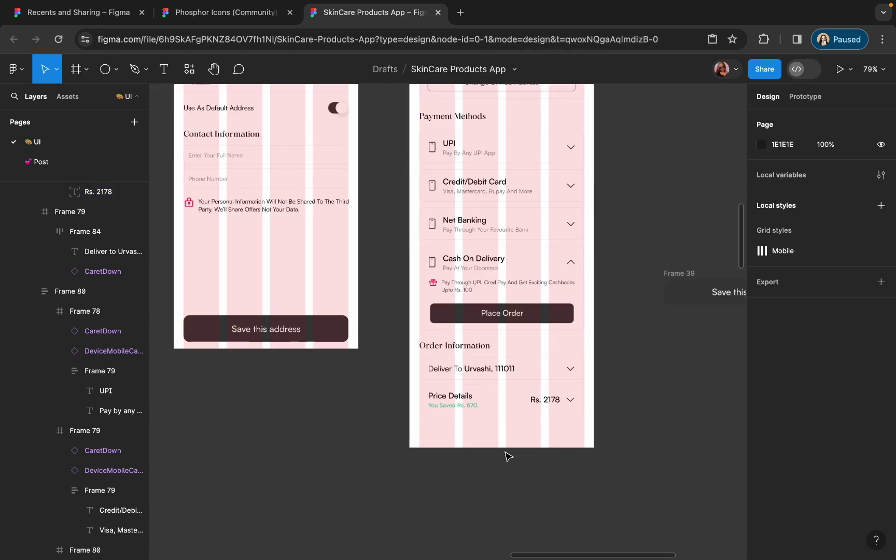
pyautogui.click(445, 172)
pyautogui.moveTo(450, 492); pyautogui.dragTo(452, 481)
pyautogui.click(648, 390)
pyautogui.press('Escape')
pyautogui.scroll(5, 465, 190)
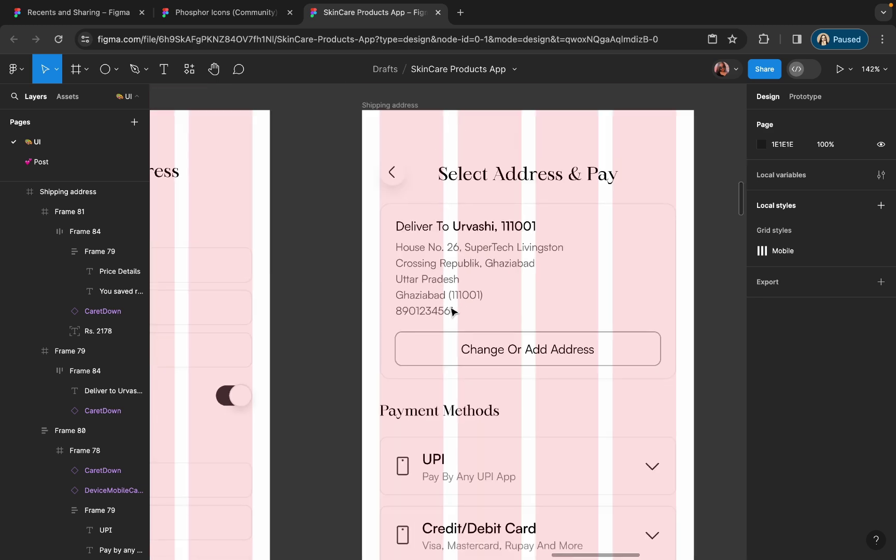
# - Recolour the Change Or Add Address frame's outline with a colour sampled by the eyedropper
pyautogui.click(456, 347)
pyautogui.scroll(-5, 819, 311)
pyautogui.click(761, 332)
pyautogui.click(614, 411)
pyautogui.scroll(5, 407, 477)
pyautogui.scroll(-10, 406, 490)
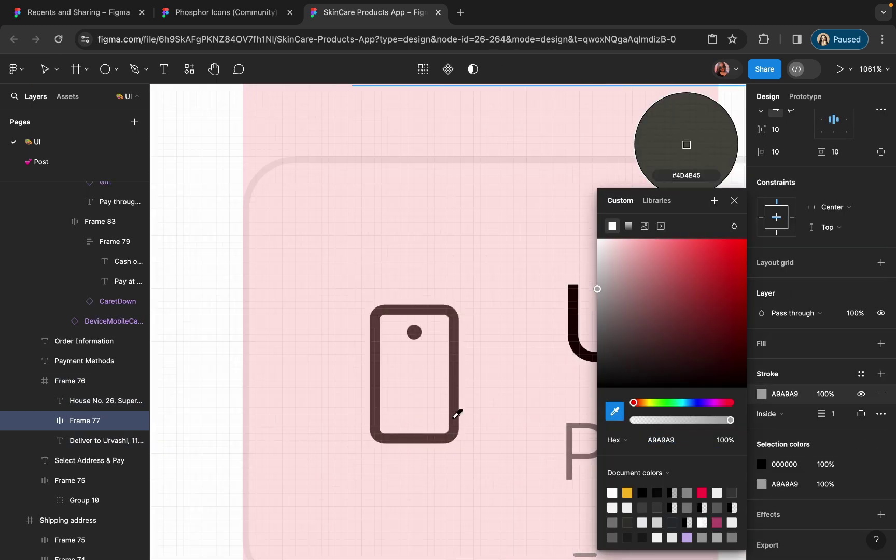
pyautogui.click(331, 394)
pyautogui.press('Escape')
# - Hide the layout grids with Ctrl+G and review the finished checkout screens
pyautogui.hotkey('ctrl', 'g')
pyautogui.scroll(10, 402, 389)
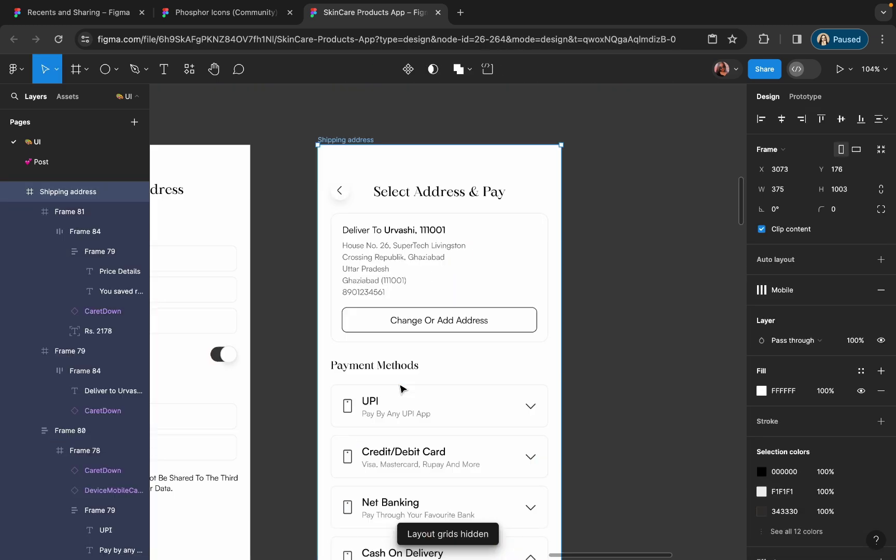
pyautogui.click(417, 203)
pyautogui.scroll(5, 400, 220)
pyautogui.scroll(-6, 438, 290)
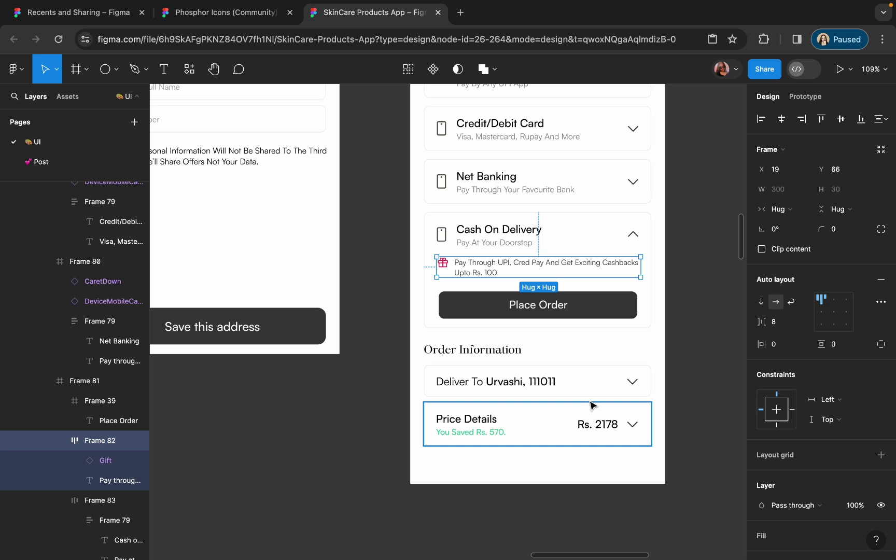
pyautogui.click(688, 312)
pyautogui.scroll(-4, 392, 450)
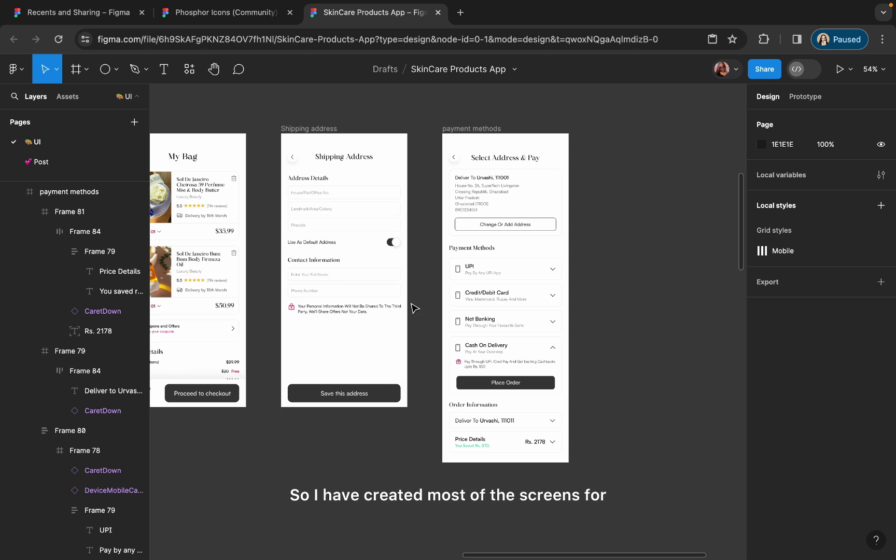
pyautogui.scroll(-5, 414, 309)
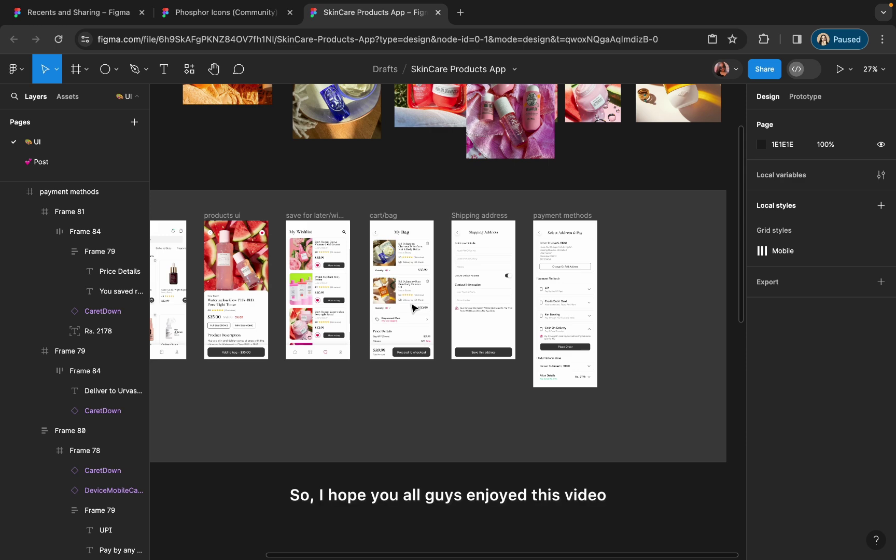
pyautogui.scroll(6, 565, 293)
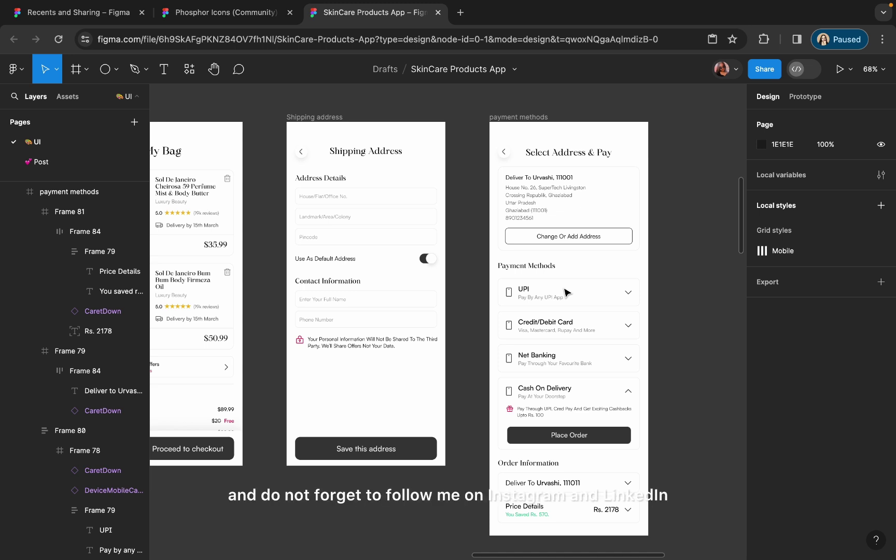
pyautogui.scroll(-5, 566, 293)
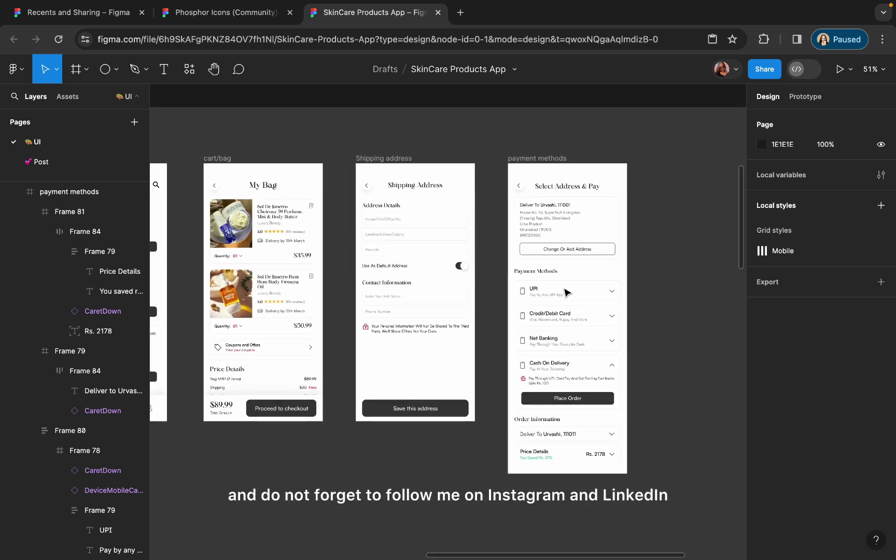
pyautogui.click(528, 288)
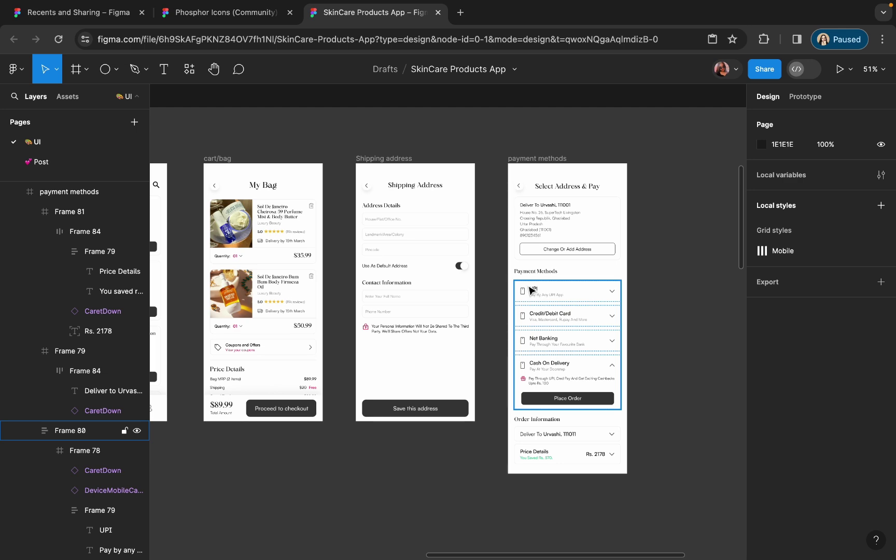